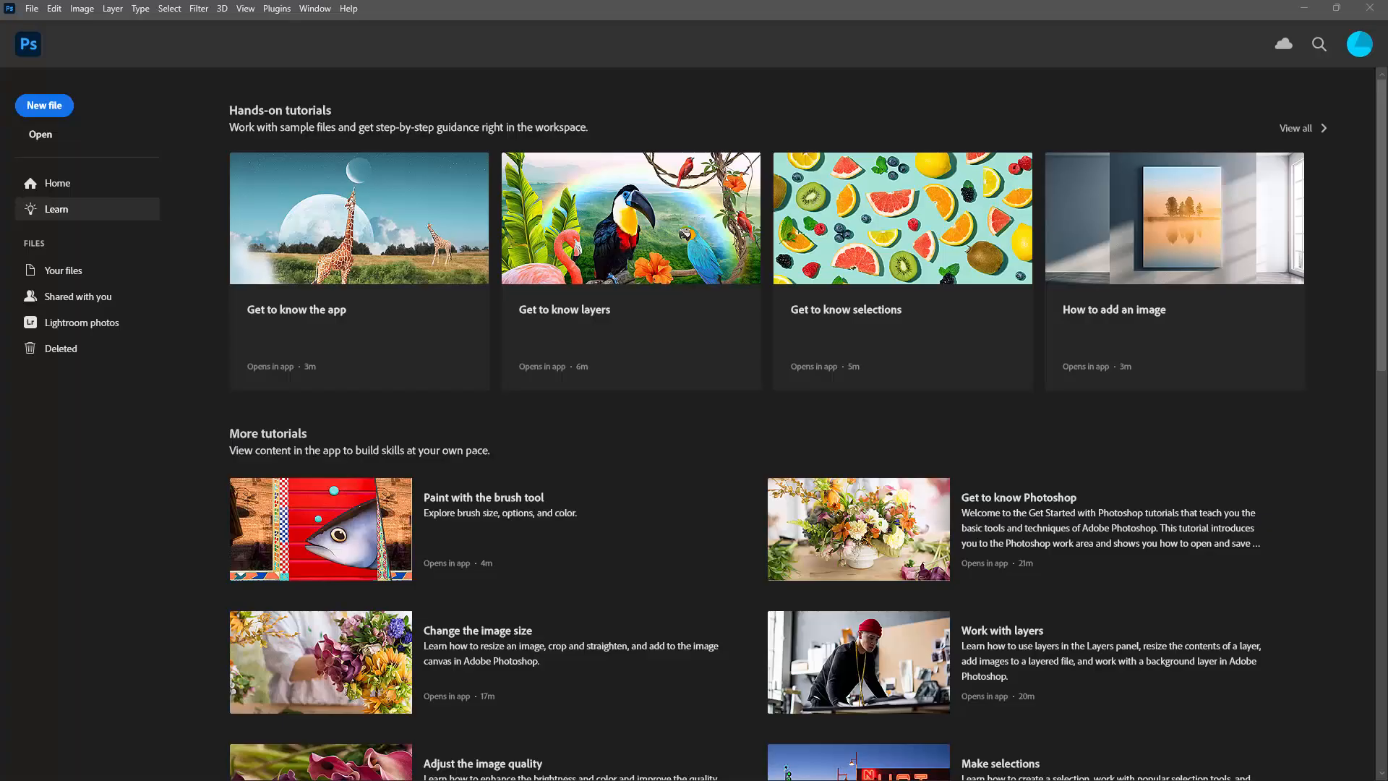
Create a new 1000 x 1000 px document at 300 ppi with RGB color and a white background
{"action": "left_click", "coordinate": [44, 106]}
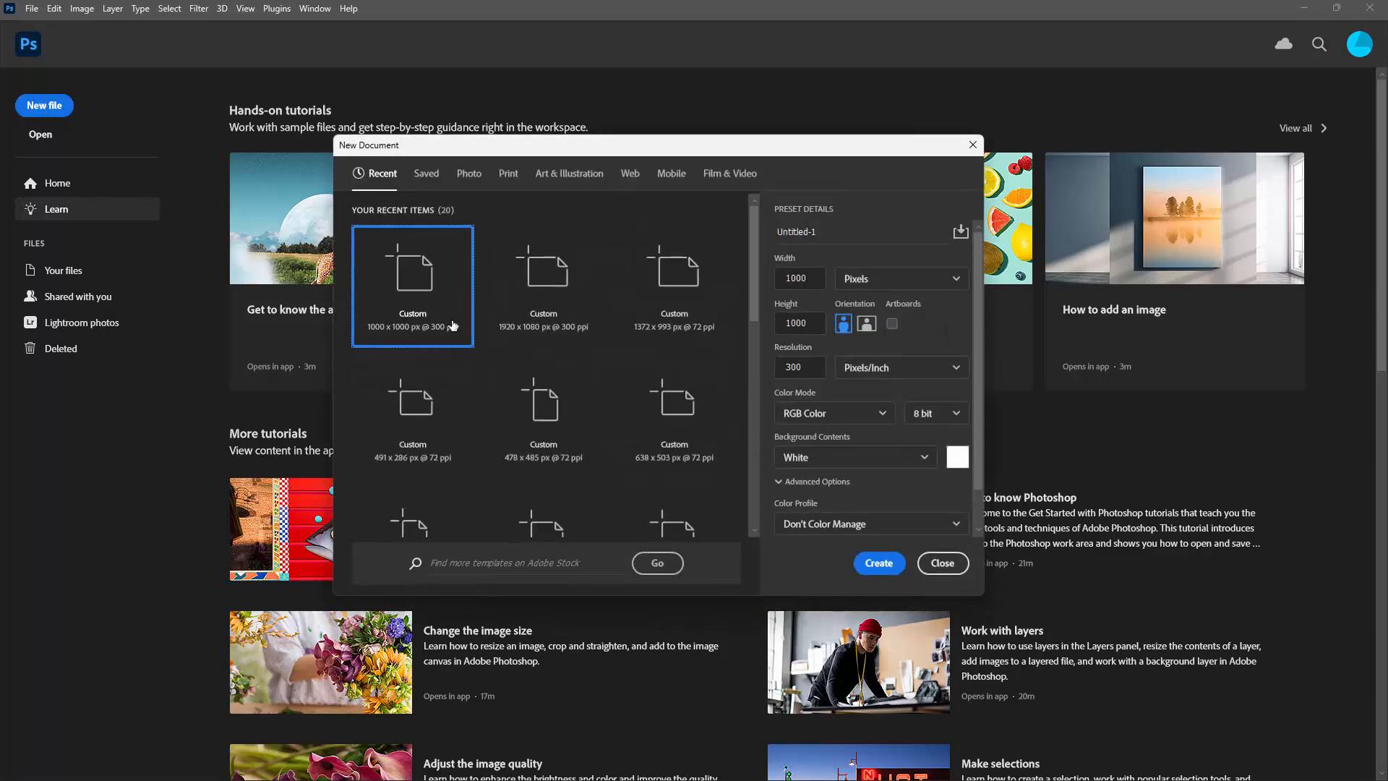
{"action": "left_click", "coordinate": [877, 563]}
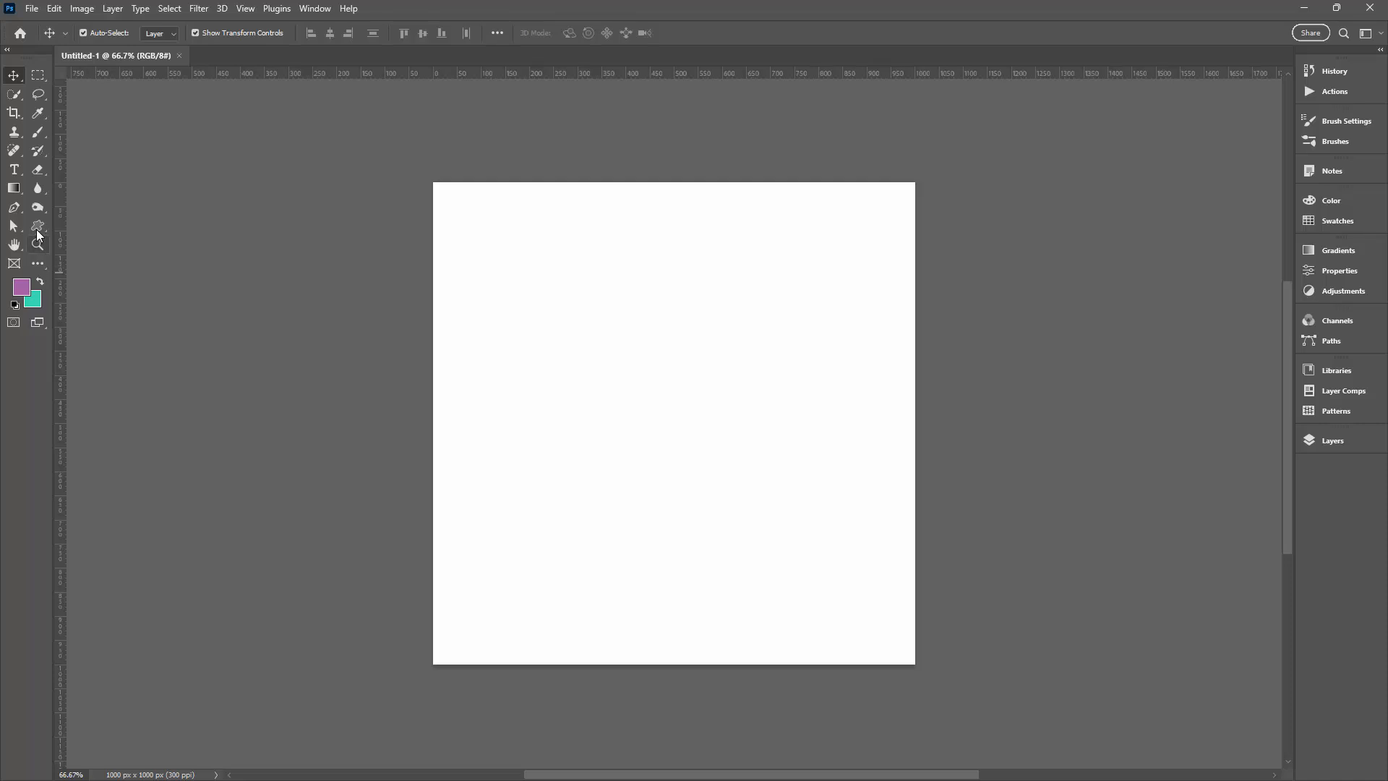
Draw a heart about 730 x 734 px near the canvas centre with the Custom Shape tool in Shape mode, then deselect it
{"action": "left_click", "coordinate": [38, 227]}
{"action": "right_click", "coordinate": [36, 223]}
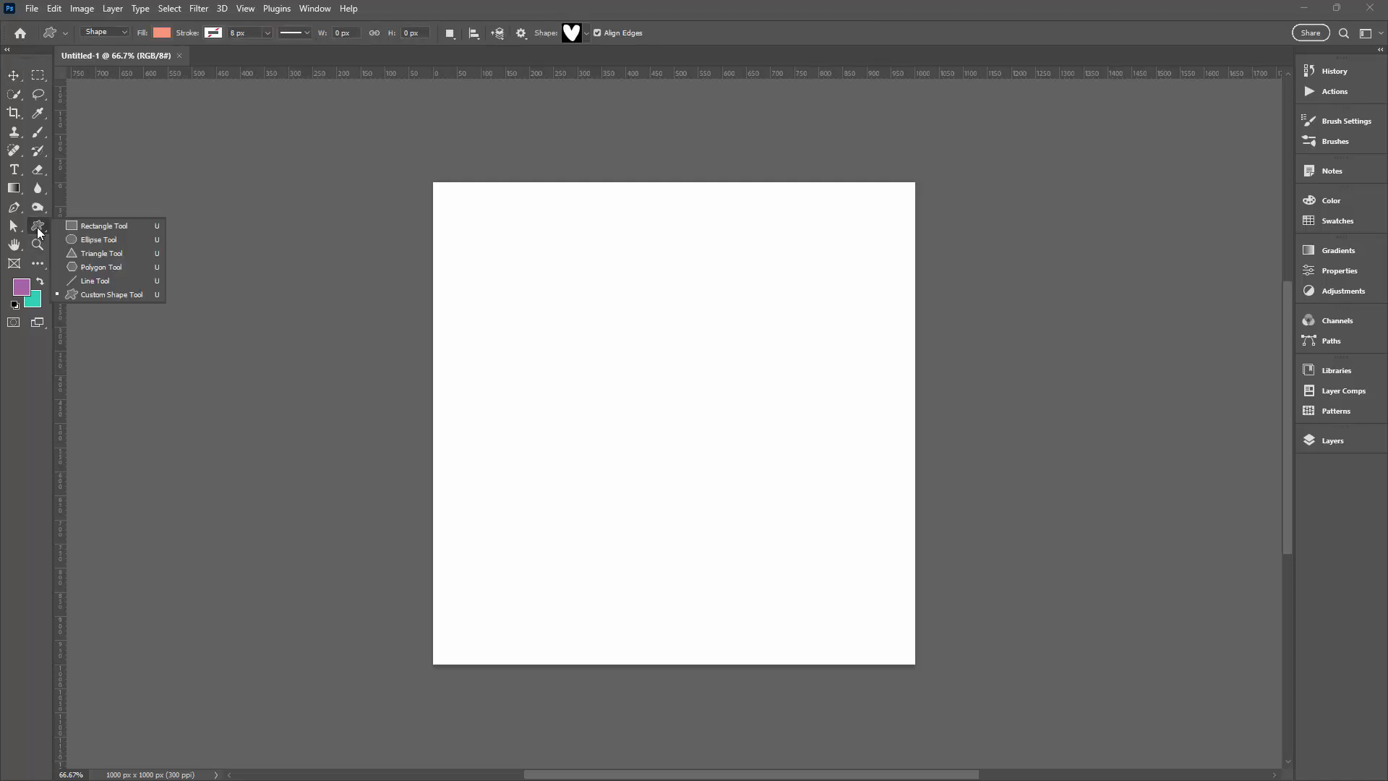
{"action": "left_click", "coordinate": [81, 292]}
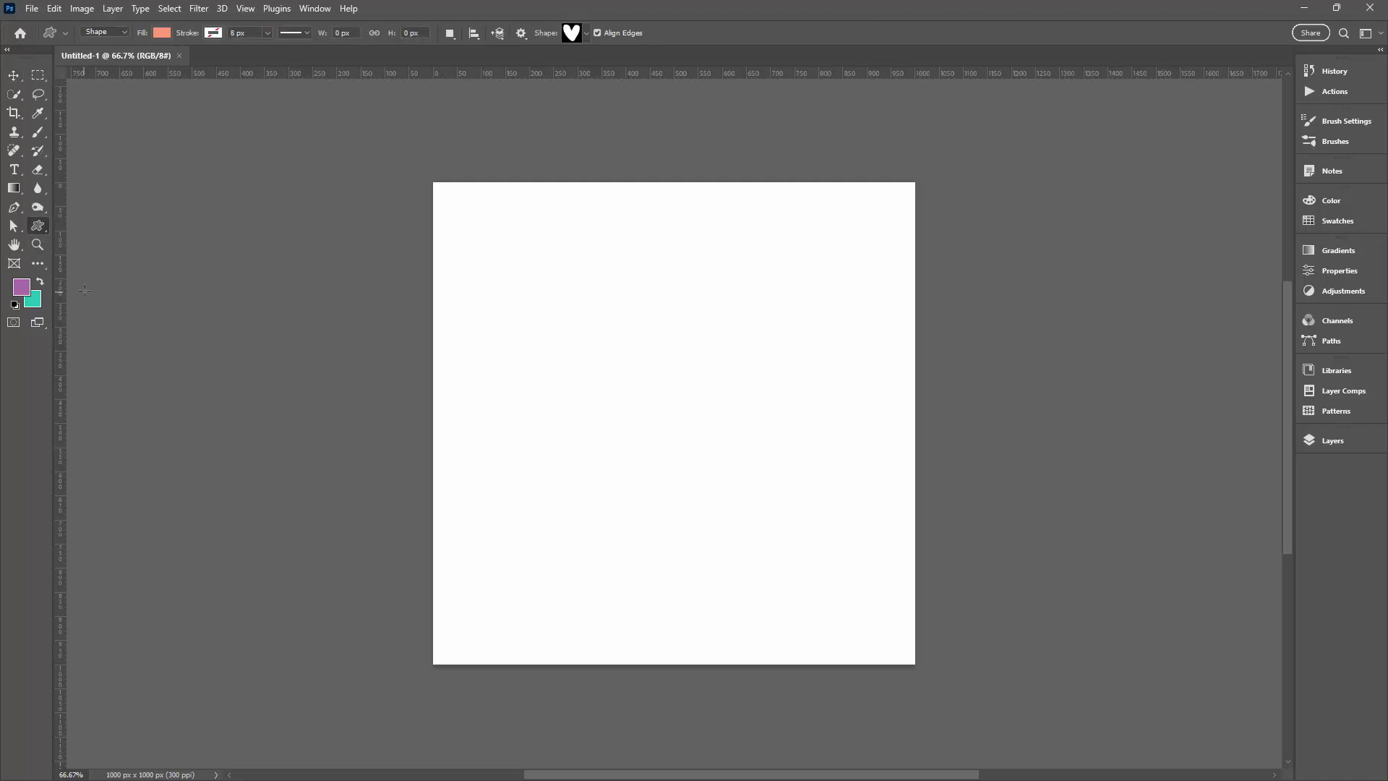
{"action": "left_click", "coordinate": [587, 32]}
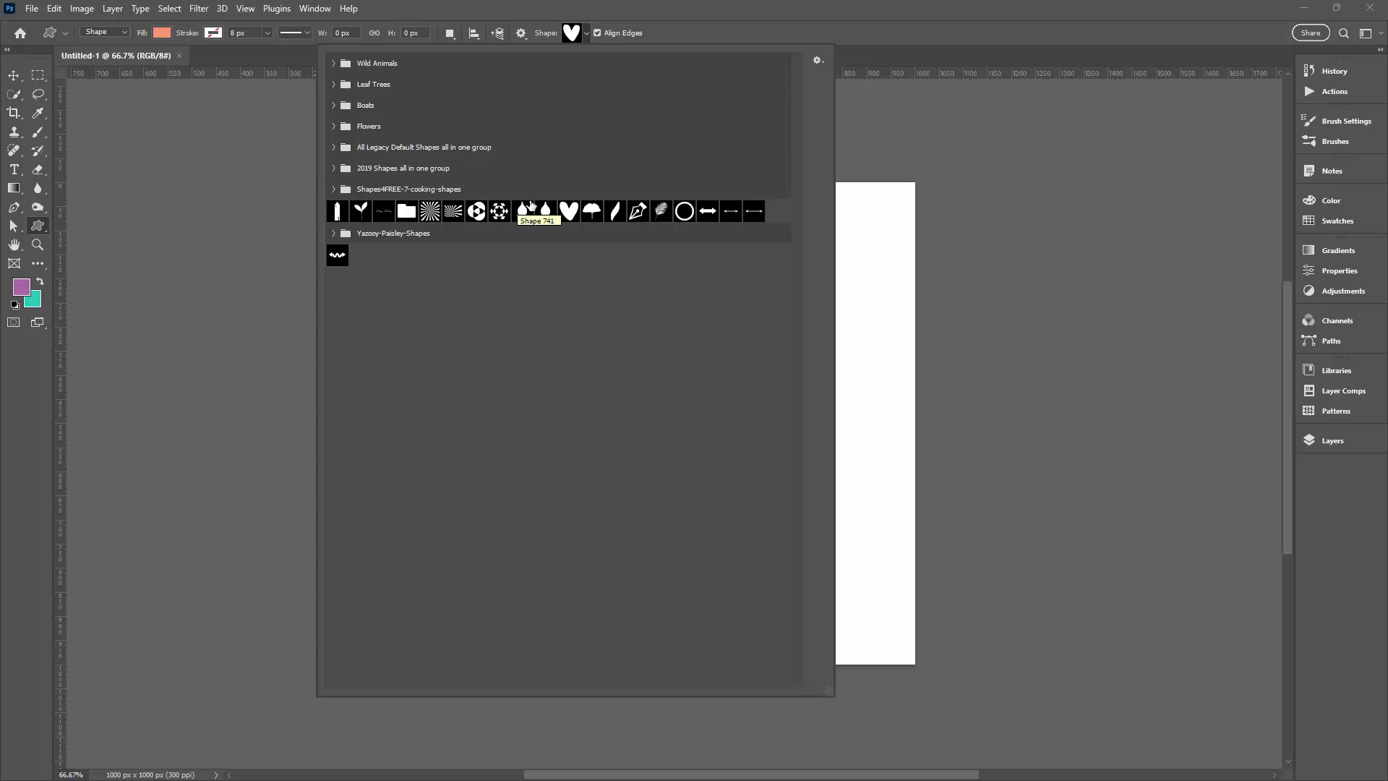
{"action": "left_click", "coordinate": [569, 210]}
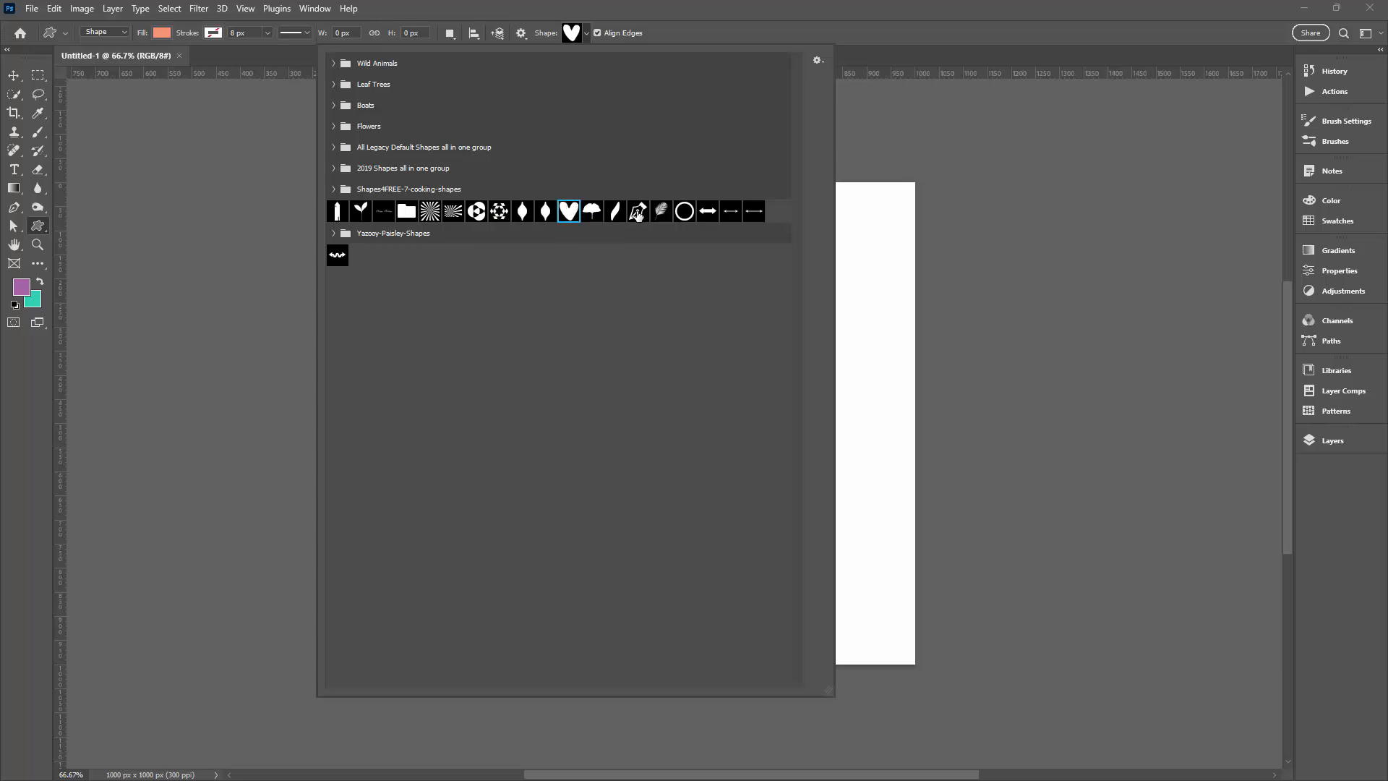
{"action": "left_click", "coordinate": [866, 30]}
{"action": "mouse_move", "coordinate": [496, 251]}
{"action": "left_mouse_down"}
{"action": "mouse_move", "coordinate": [796, 517]}
{"action": "mouse_move", "coordinate": [846, 603]}
{"action": "left_mouse_up"}
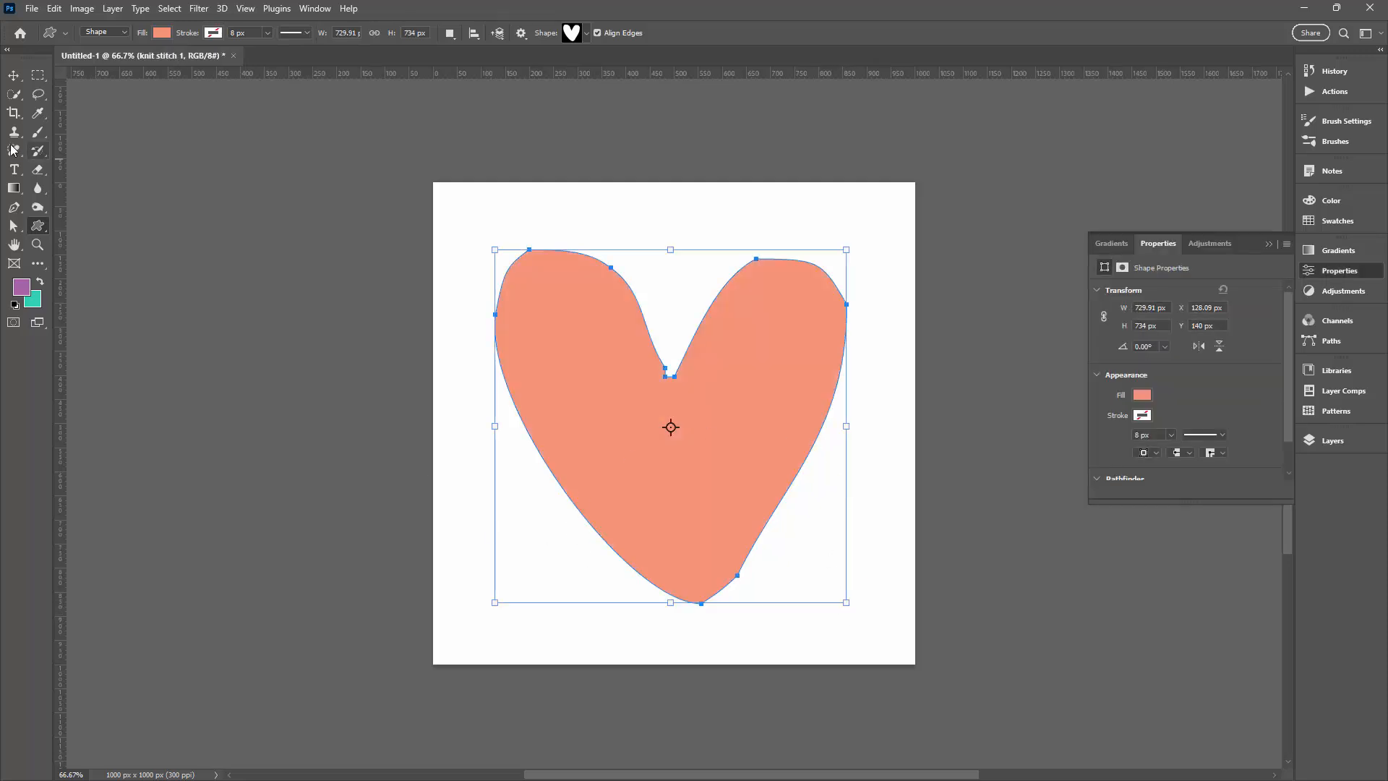
{"action": "left_click", "coordinate": [121, 32]}
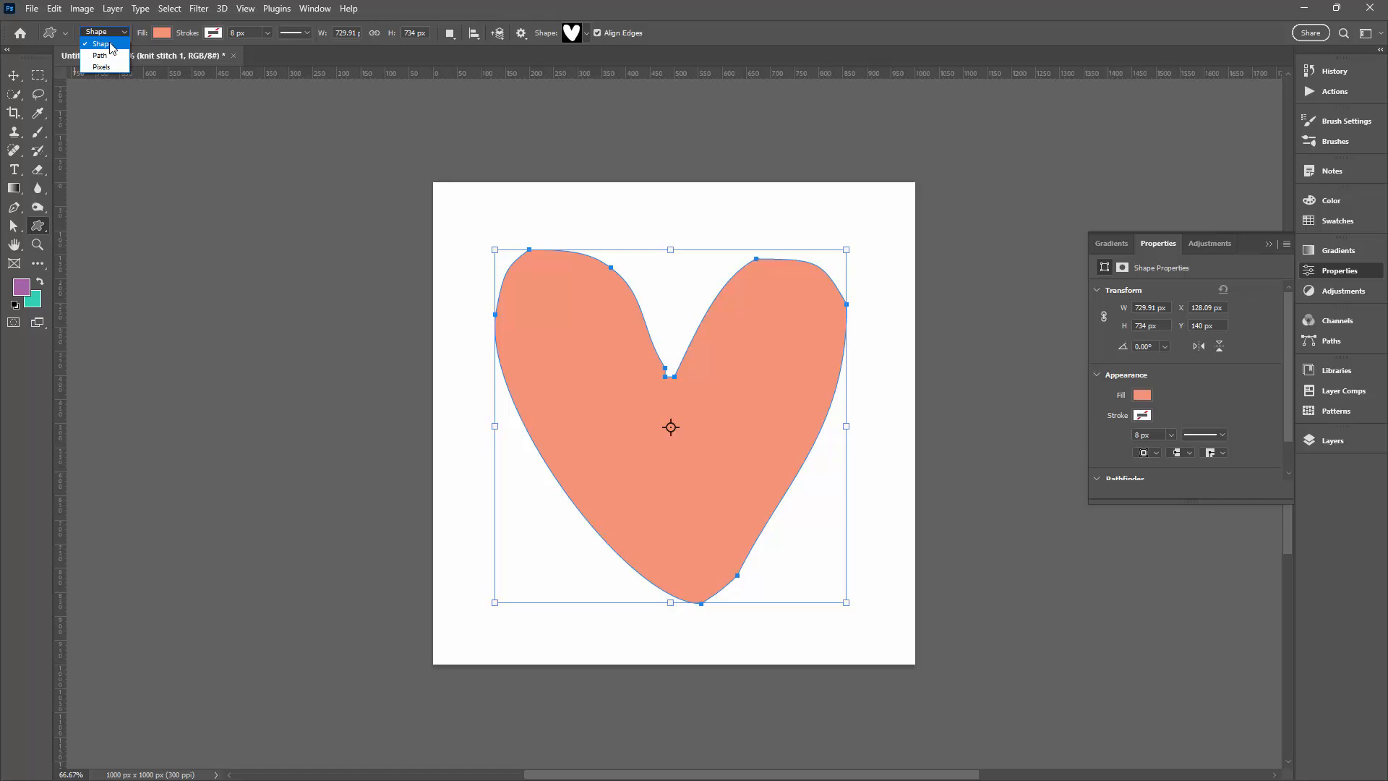
{"action": "left_click", "coordinate": [101, 45]}
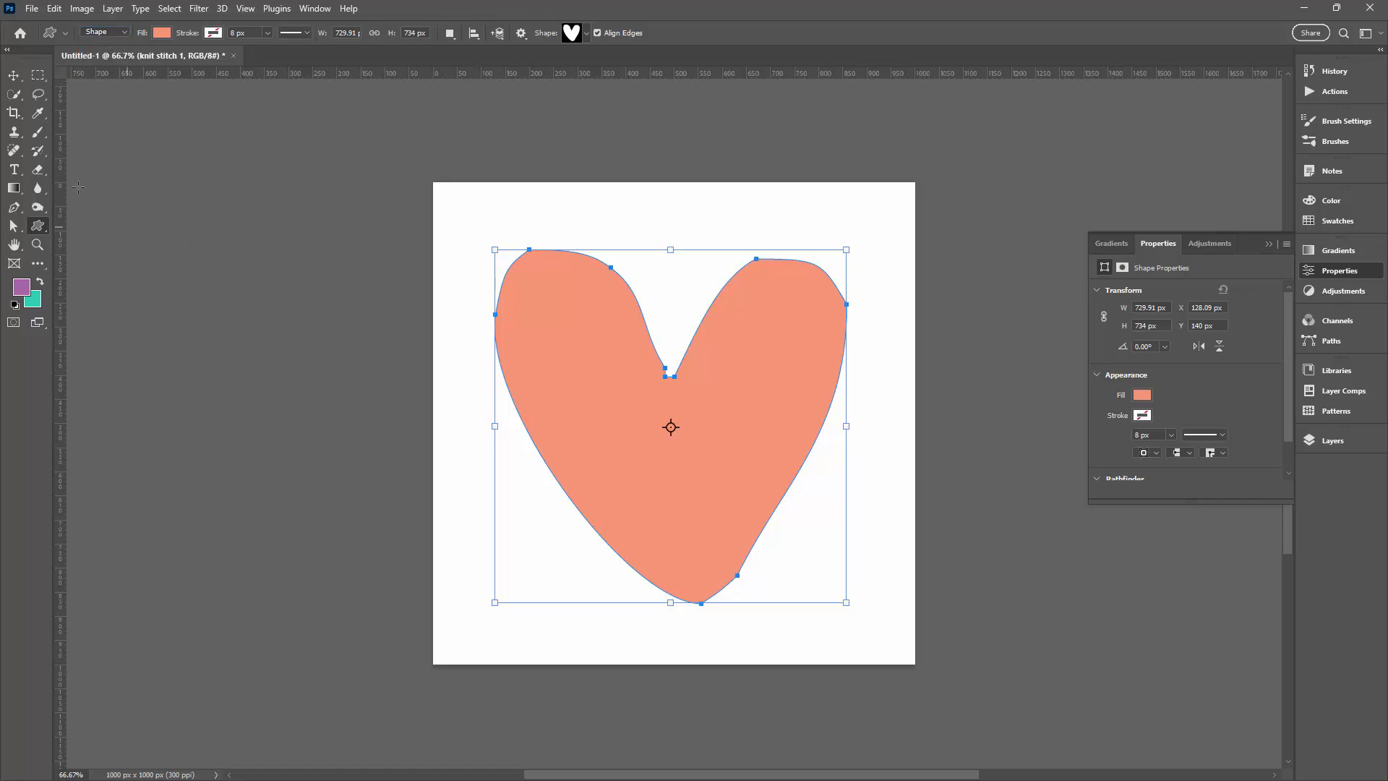
{"action": "left_click", "coordinate": [13, 75]}
{"action": "left_click", "coordinate": [894, 566]}
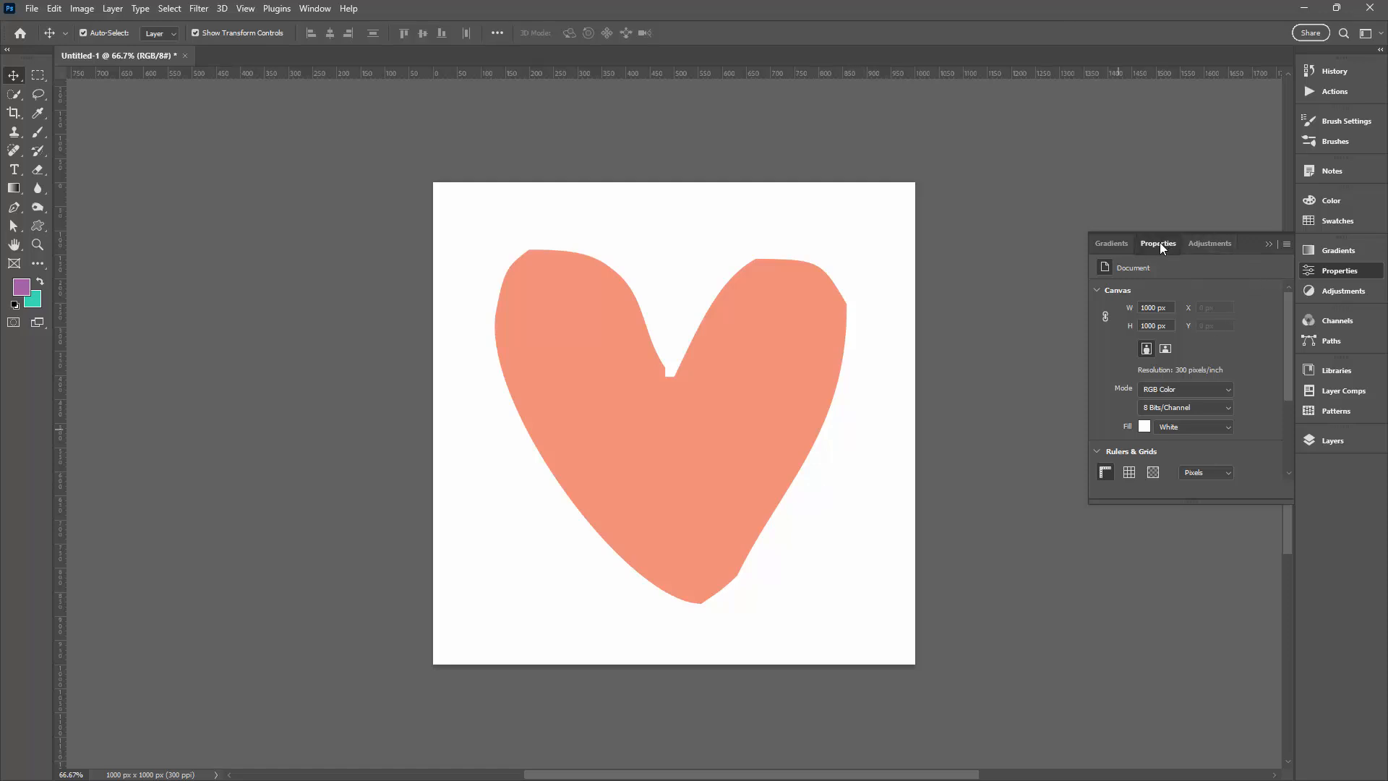
Undock the Properties panel so it floats beside the canvas, and narrow it
{"action": "left_click_drag", "start_coordinate": [1159, 241], "coordinate": [283, 103]}
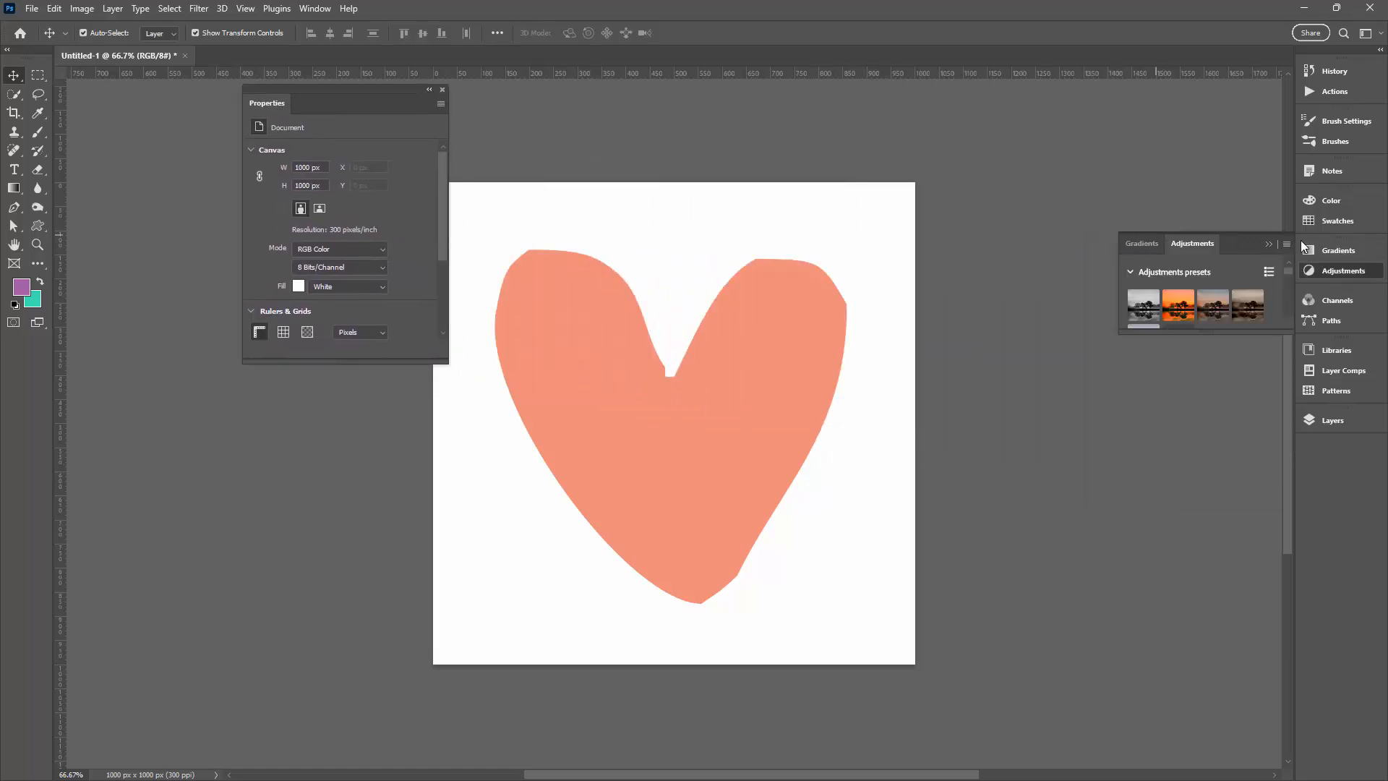
{"action": "left_click", "coordinate": [1268, 245]}
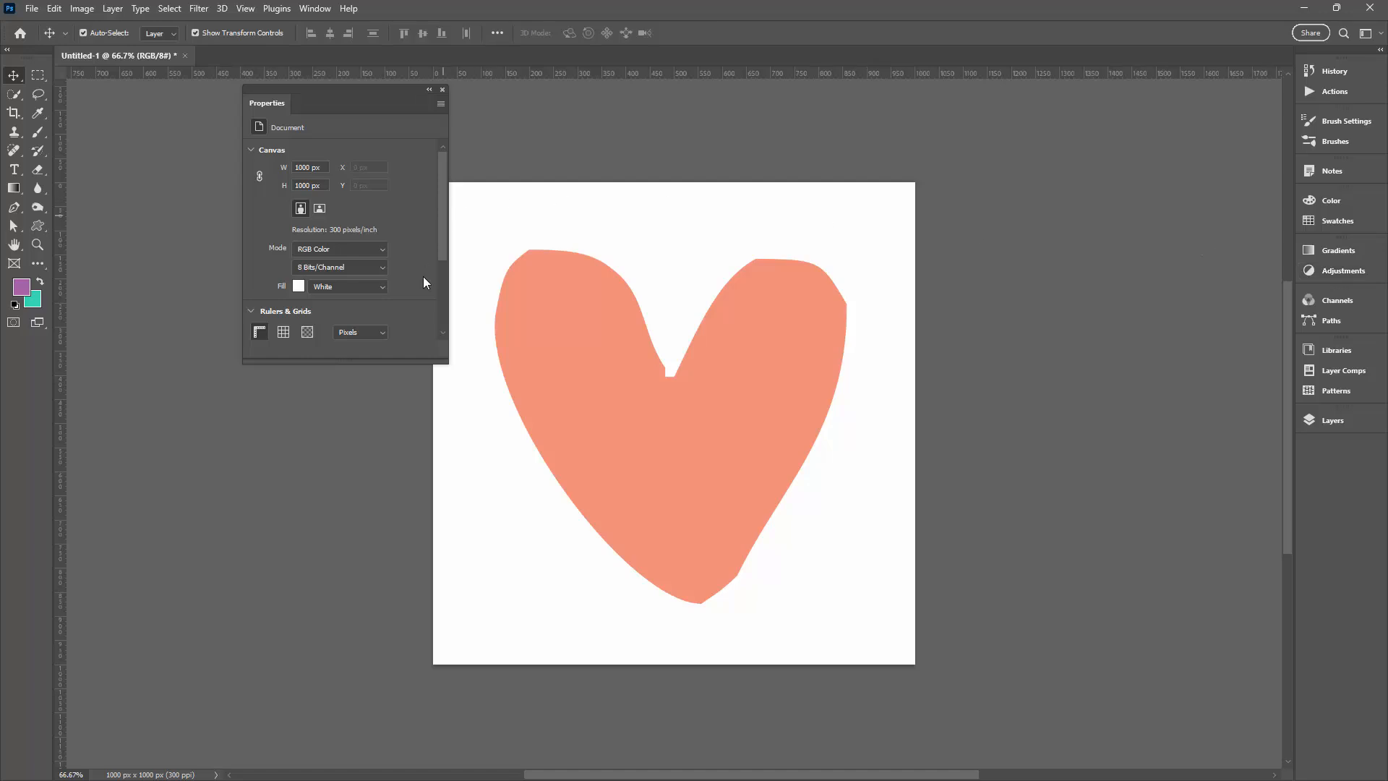
{"action": "left_click_drag", "start_coordinate": [448, 273], "coordinate": [419, 273]}
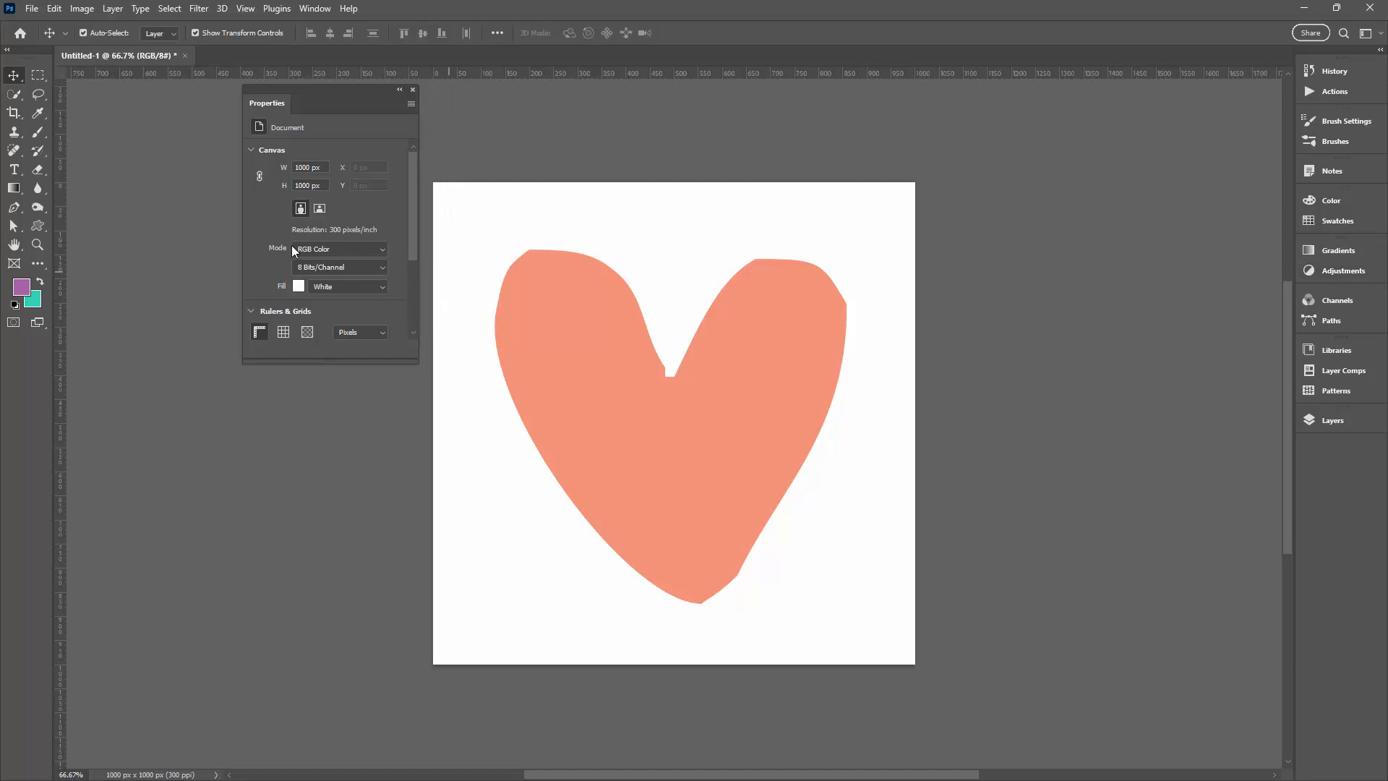
Float the Layers panel beside the canvas, narrow it, and show the Actions panel
{"action": "left_click", "coordinate": [1303, 418]}
{"action": "left_click_drag", "start_coordinate": [1078, 338], "coordinate": [132, 293]}
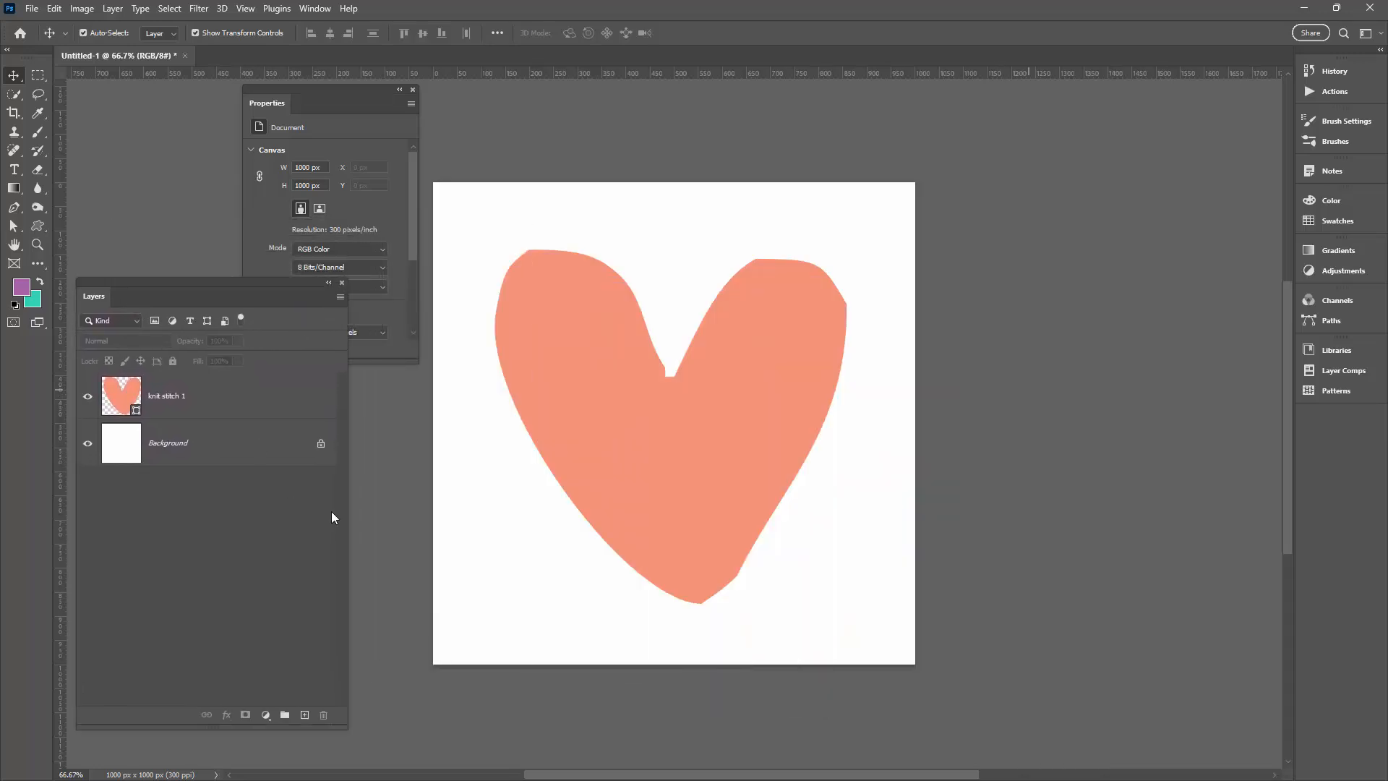
{"action": "left_click_drag", "start_coordinate": [346, 494], "coordinate": [269, 495]}
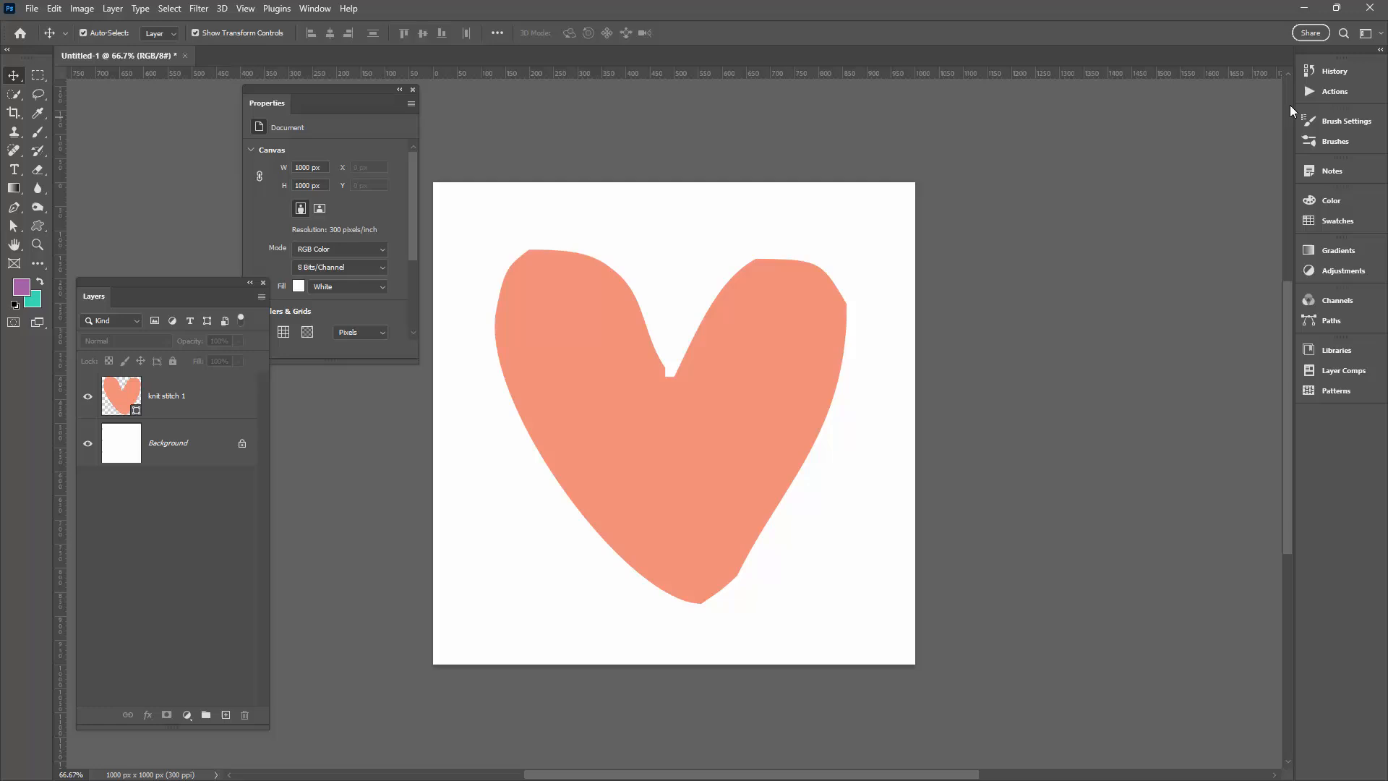
{"action": "left_click", "coordinate": [1330, 91]}
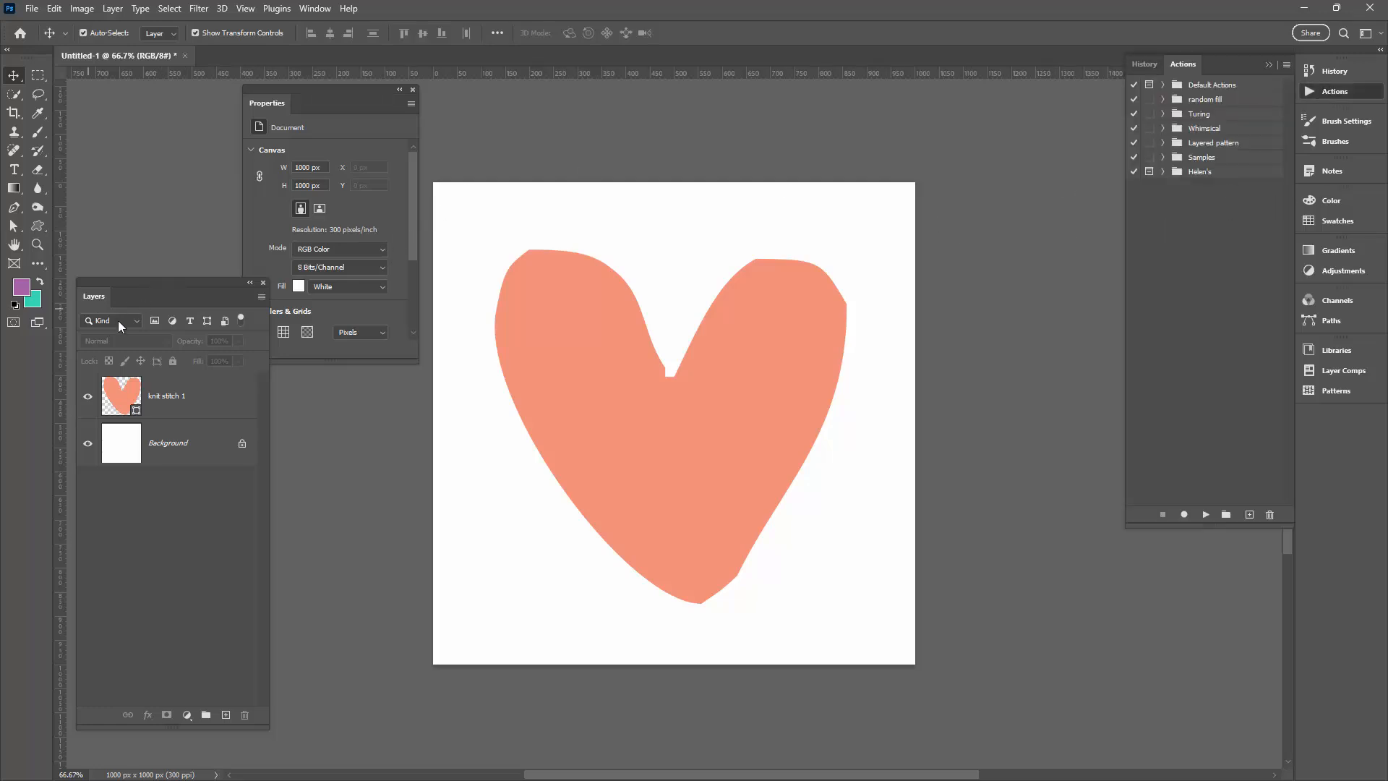
Rename the heart shape layer as shape01.png and leave no layer selected
{"action": "left_click", "coordinate": [162, 400]}
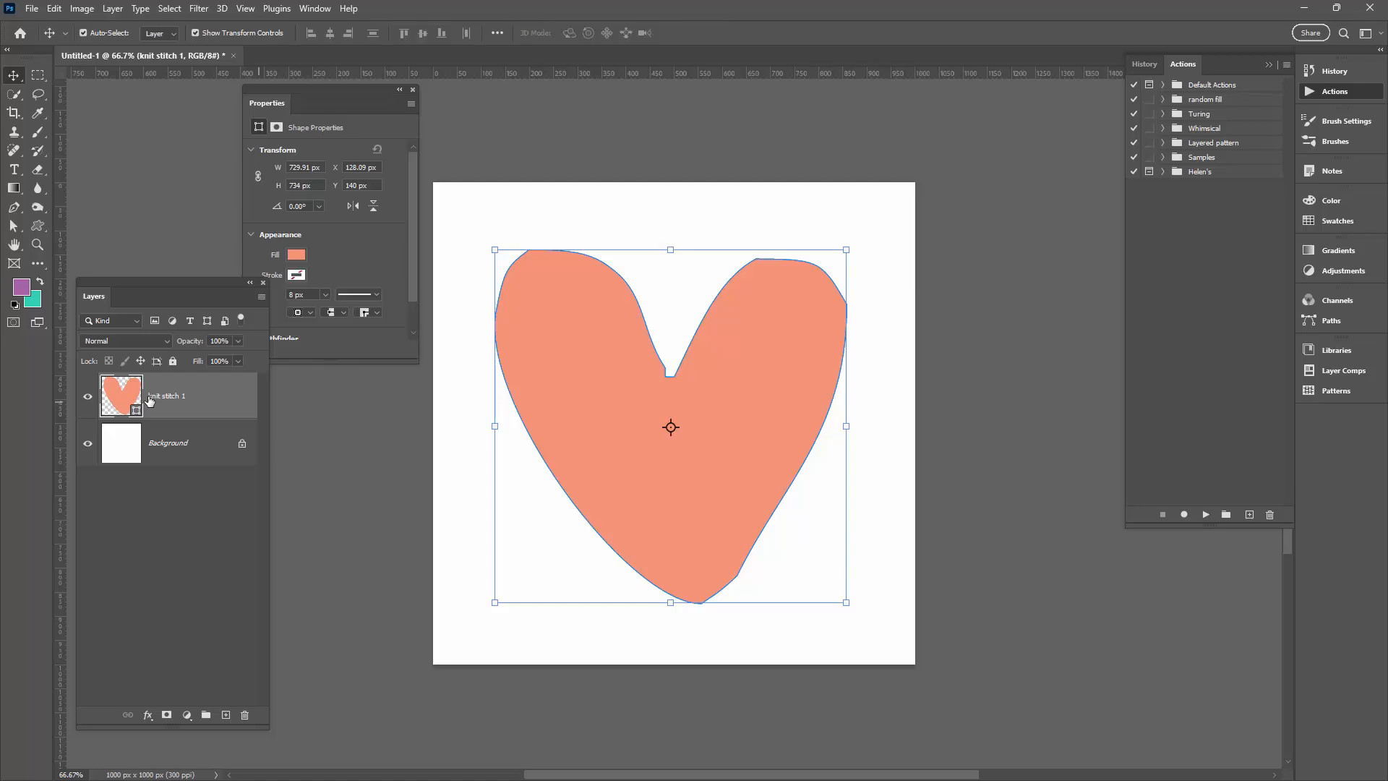
{"action": "double_click", "coordinate": [150, 397]}
{"action": "key", "text": "BackSpace"}
{"action": "left_click", "coordinate": [180, 452]}
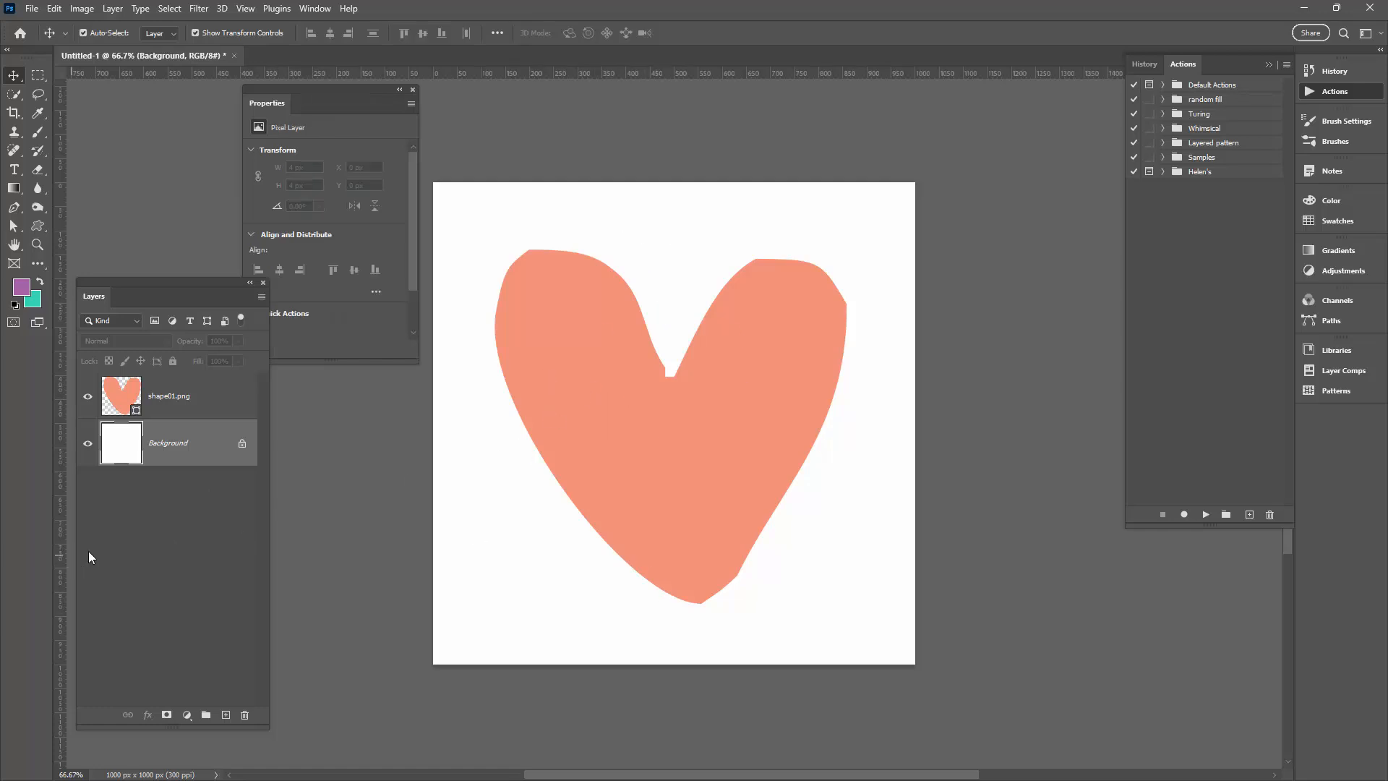
{"action": "left_click", "coordinate": [146, 535]}
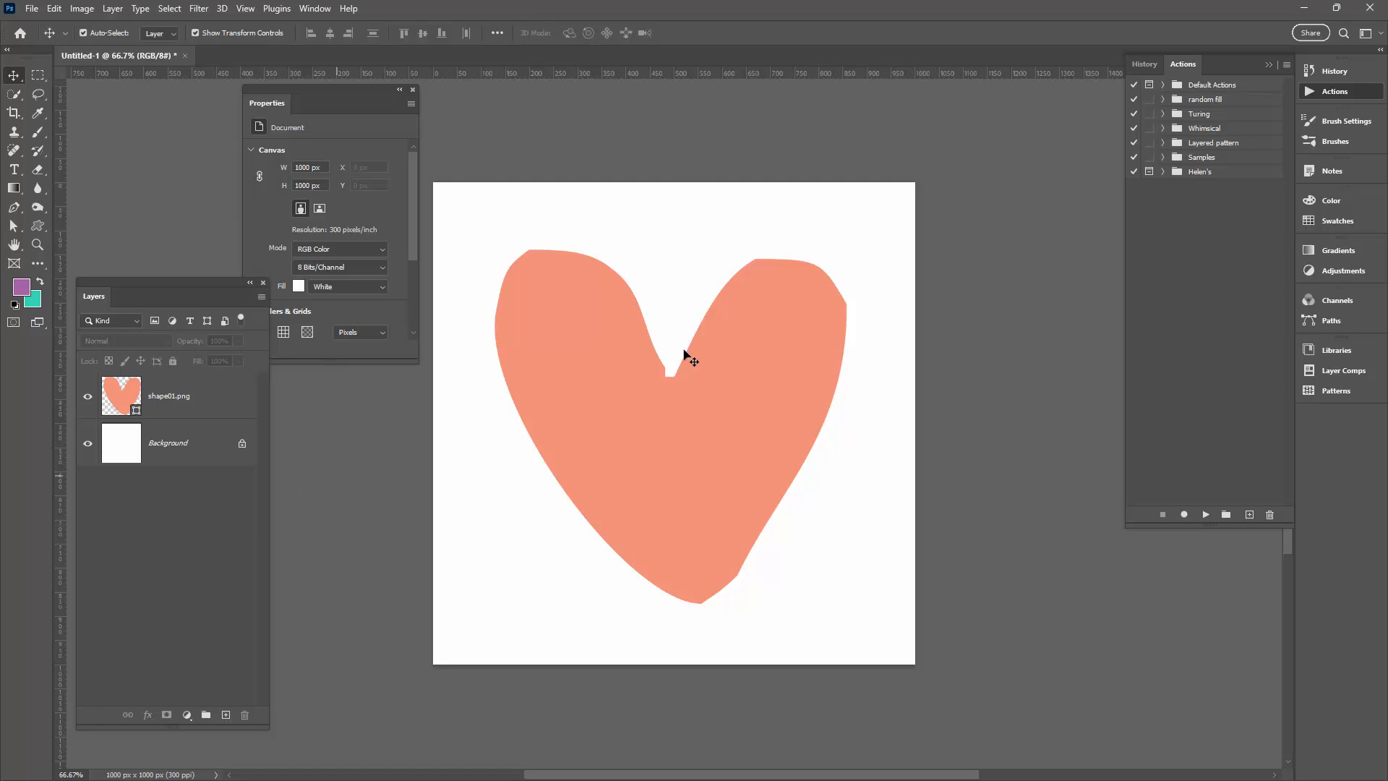
Start recording a new action named "Duplicate and recolour" in the last action set of the list
{"action": "left_click", "coordinate": [1163, 173]}
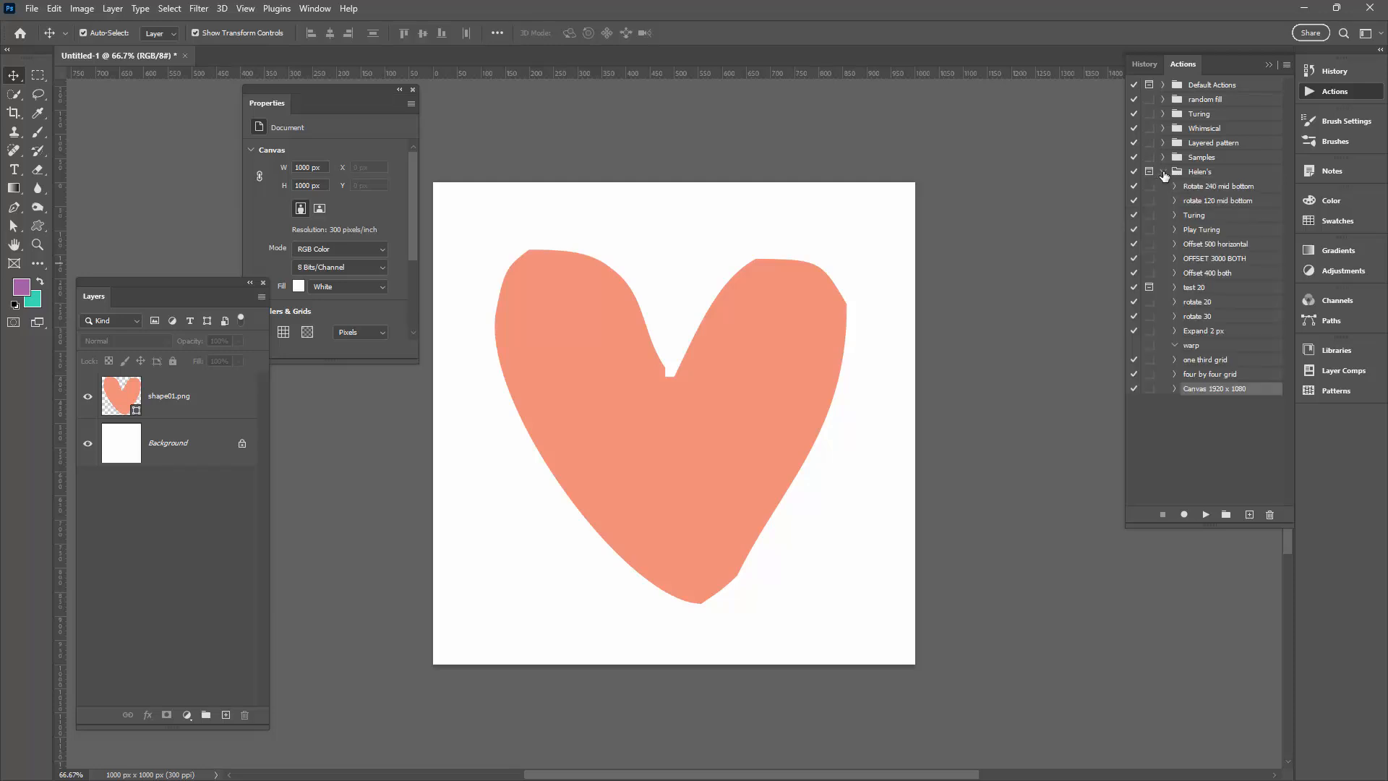
{"action": "left_click", "coordinate": [1163, 174]}
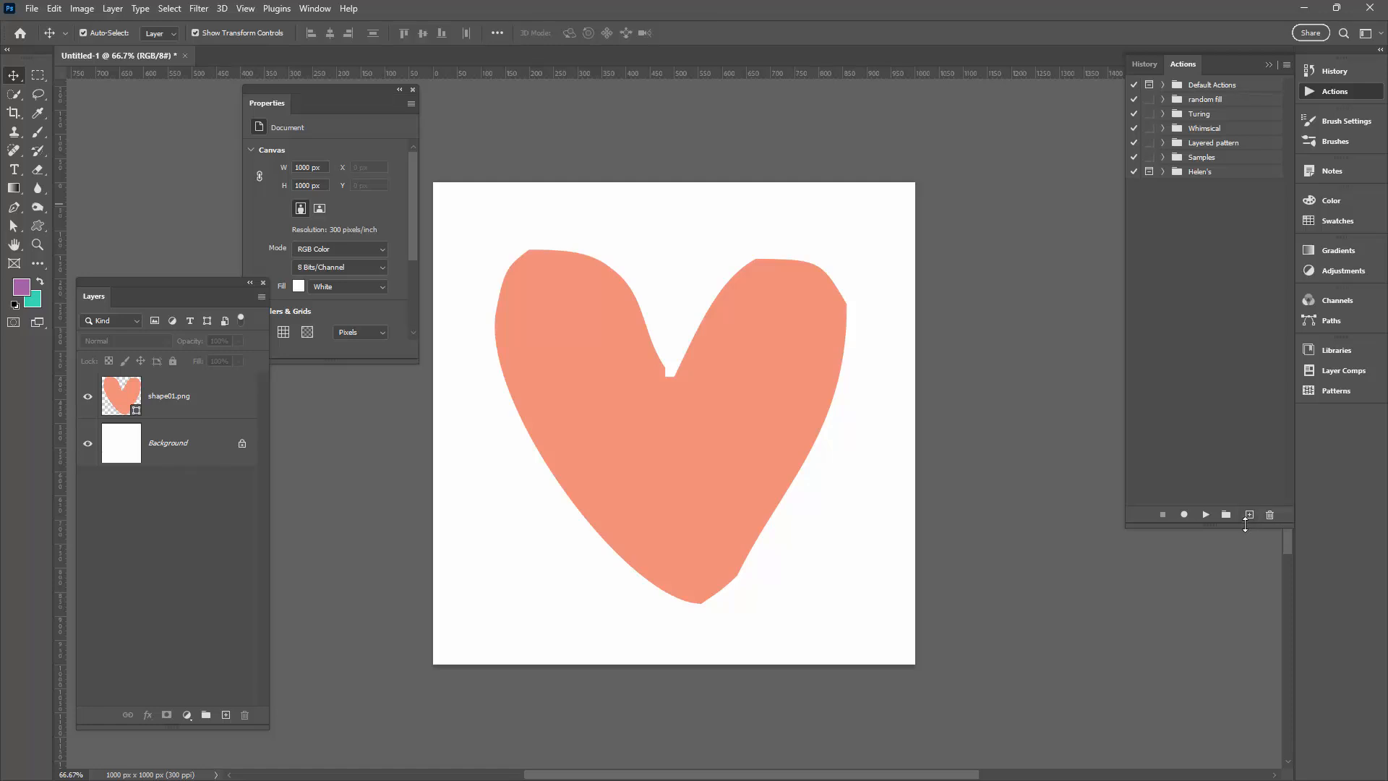
{"action": "left_click", "coordinate": [1192, 174]}
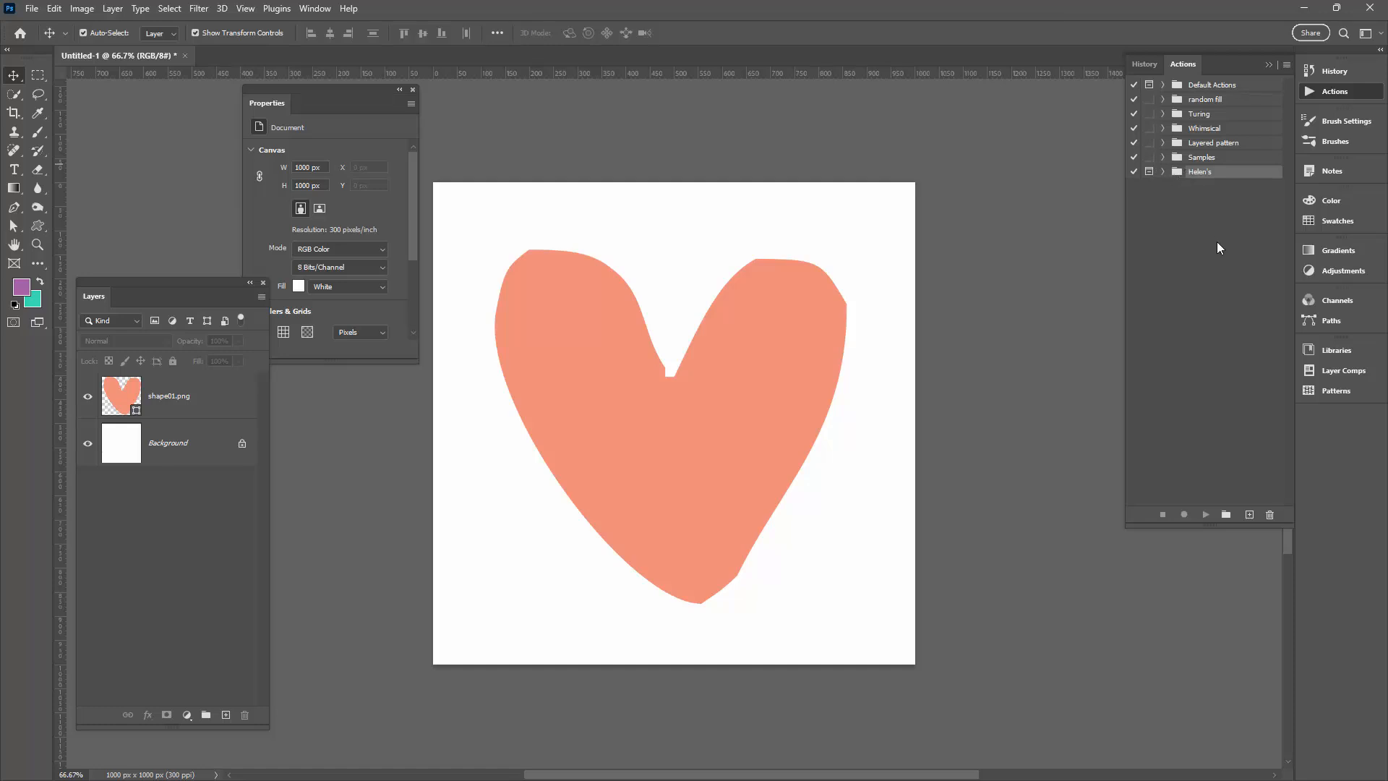
{"action": "left_click", "coordinate": [1250, 515]}
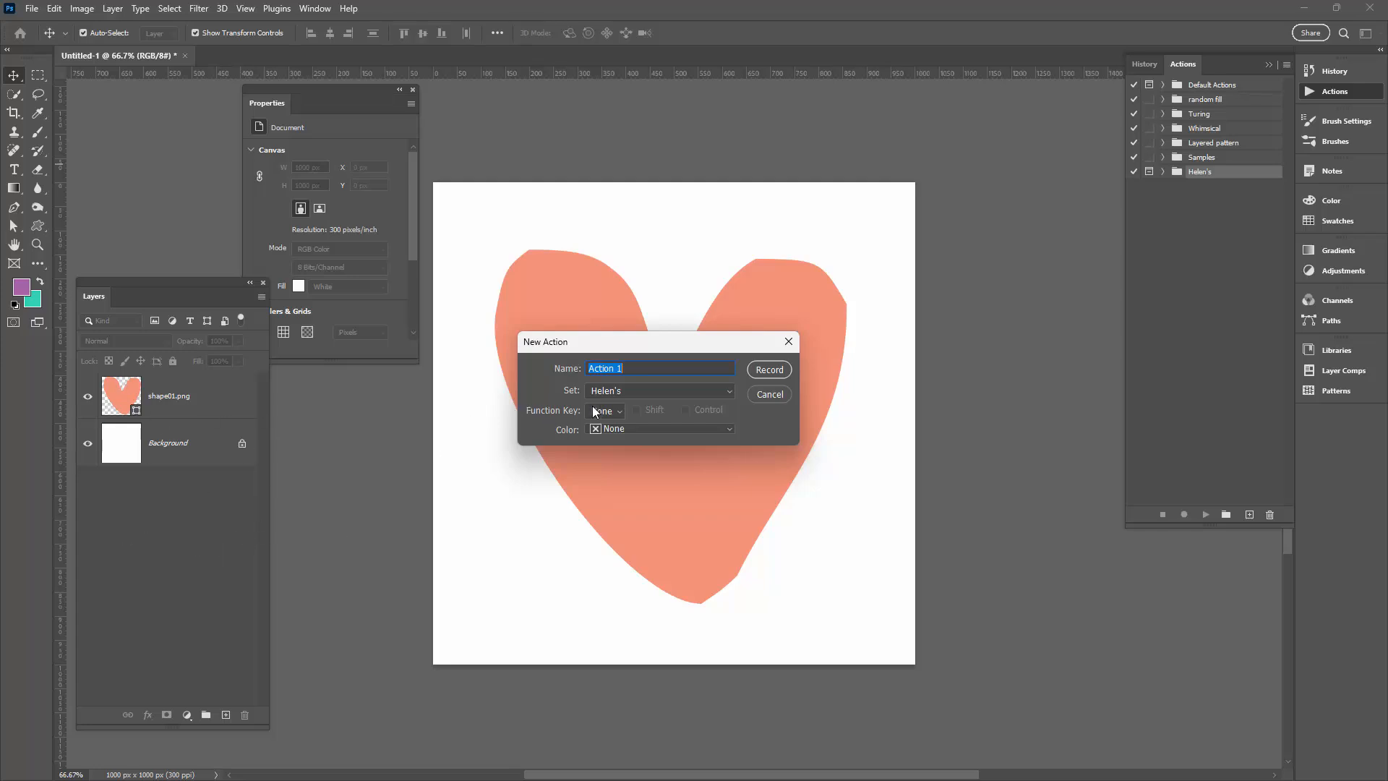
{"action": "type", "text": "Duplicate and recolour"}
{"action": "left_click", "coordinate": [771, 367]}
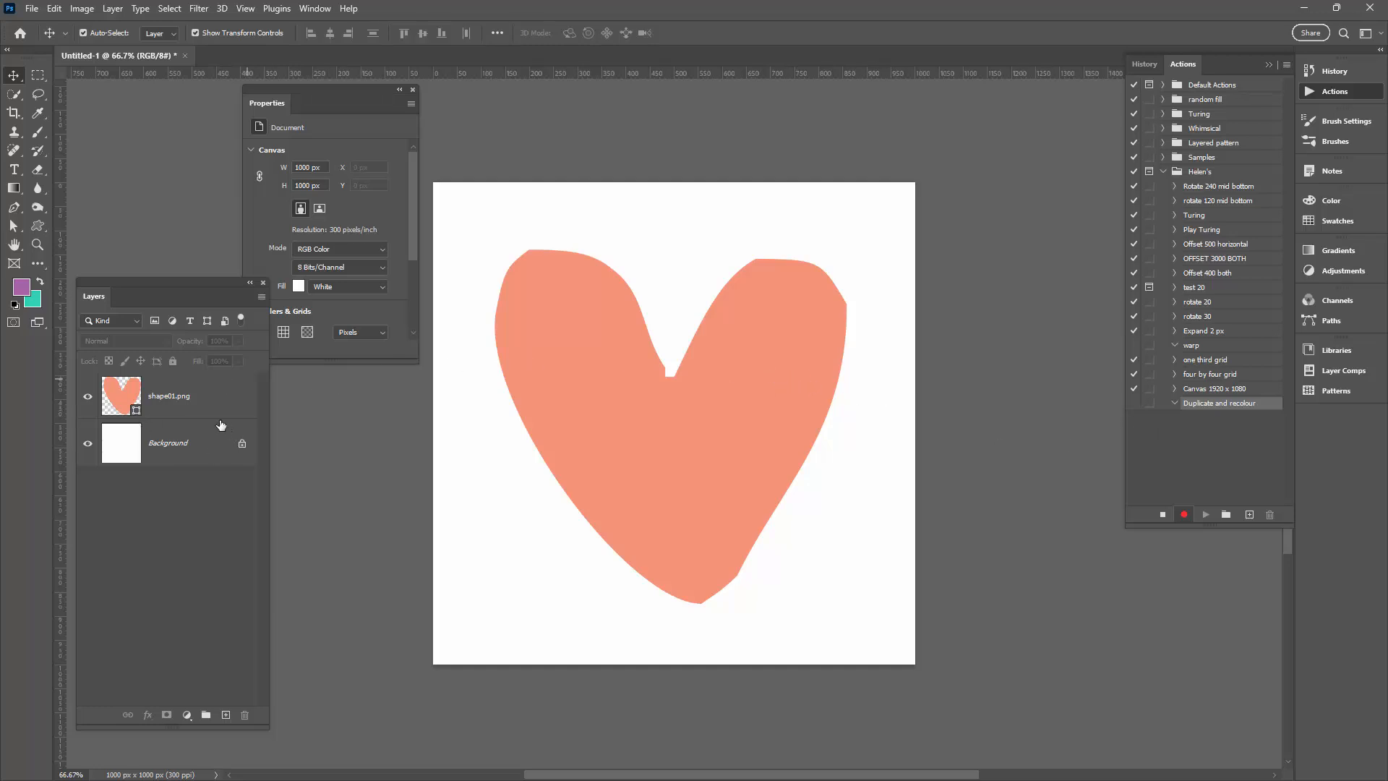
Duplicate the shape01.png layer within the same document, naming the copy shape02.png
{"action": "left_click", "coordinate": [194, 394]}
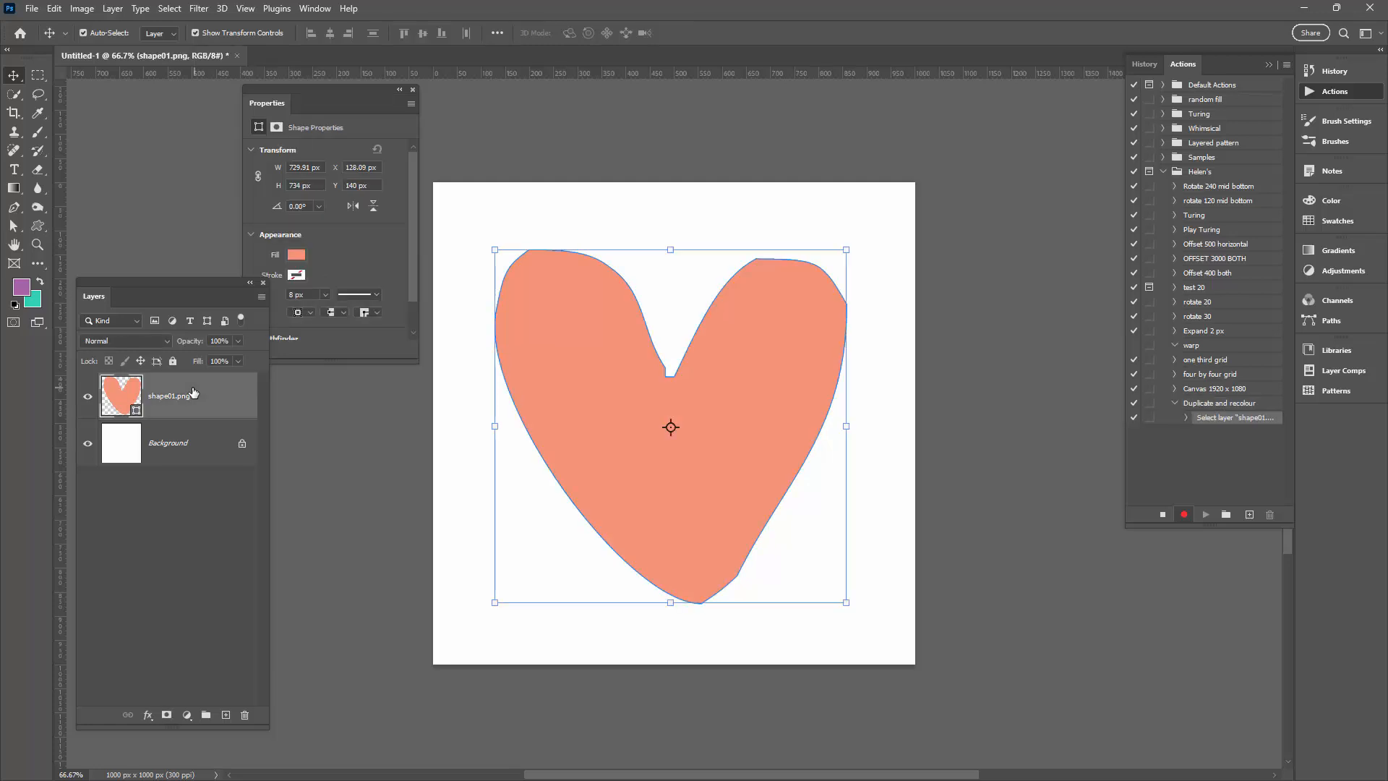
{"action": "right_click", "coordinate": [194, 395]}
{"action": "left_click", "coordinate": [257, 272]}
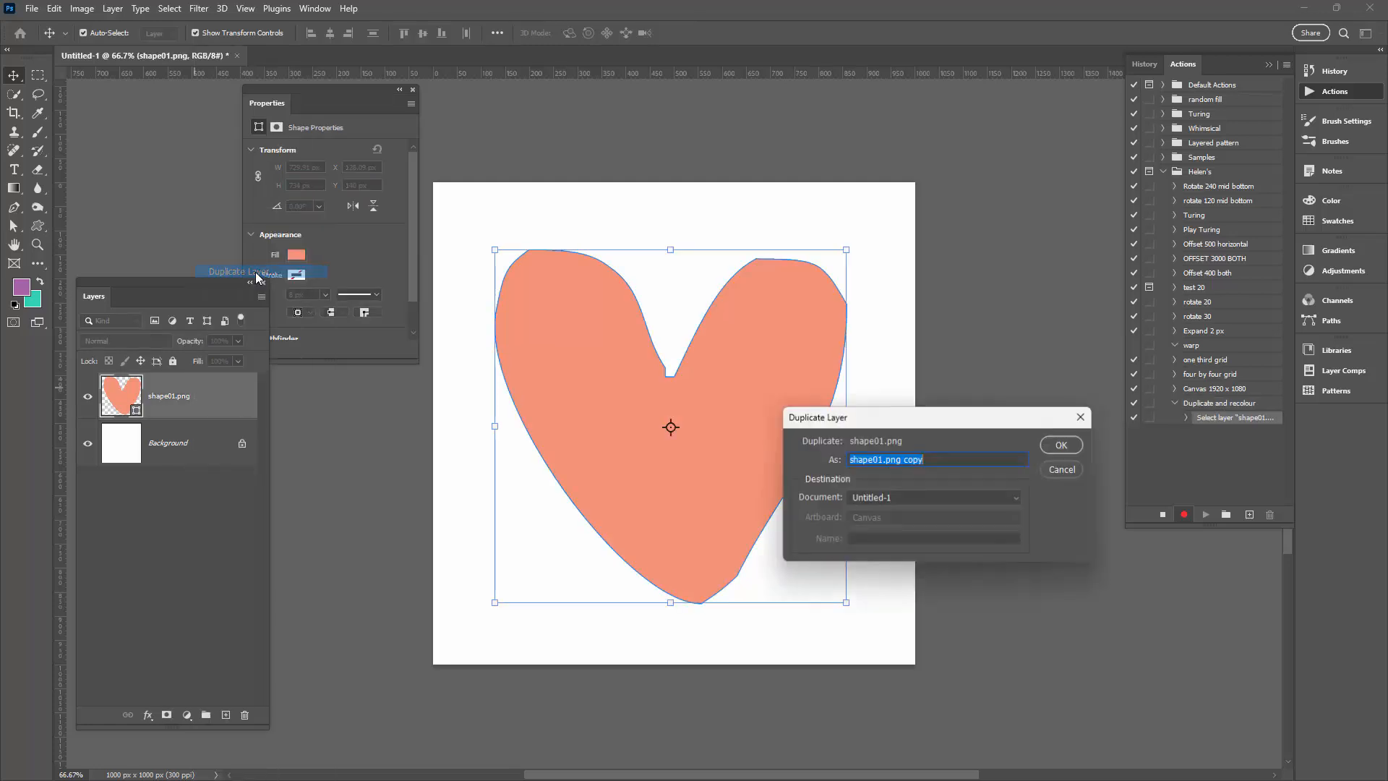
{"action": "left_click", "coordinate": [878, 460]}
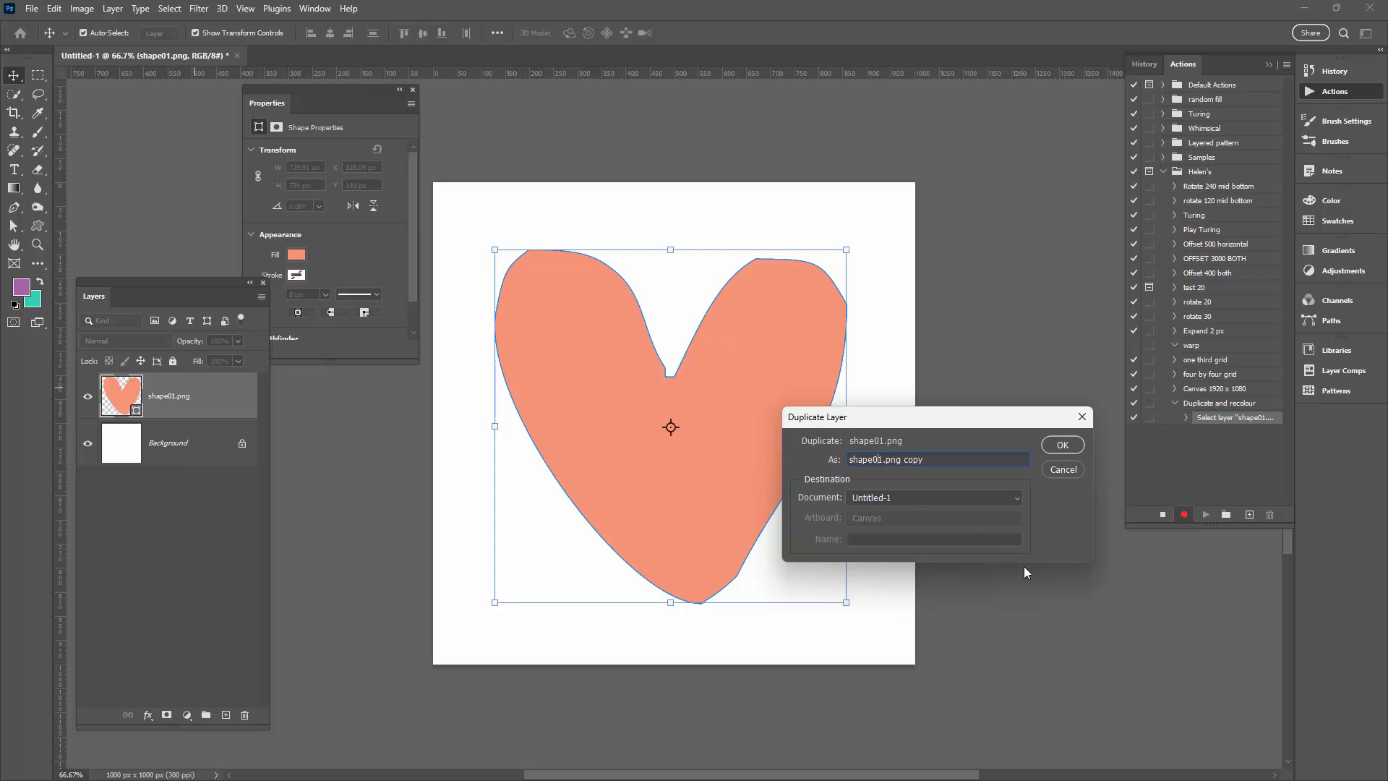
{"action": "type", "text": "2"}
{"action": "key", "text": "Delete"}
{"action": "key", "text": "shift+End"}
{"action": "key", "text": "Delete"}
{"action": "left_click", "coordinate": [1063, 446]}
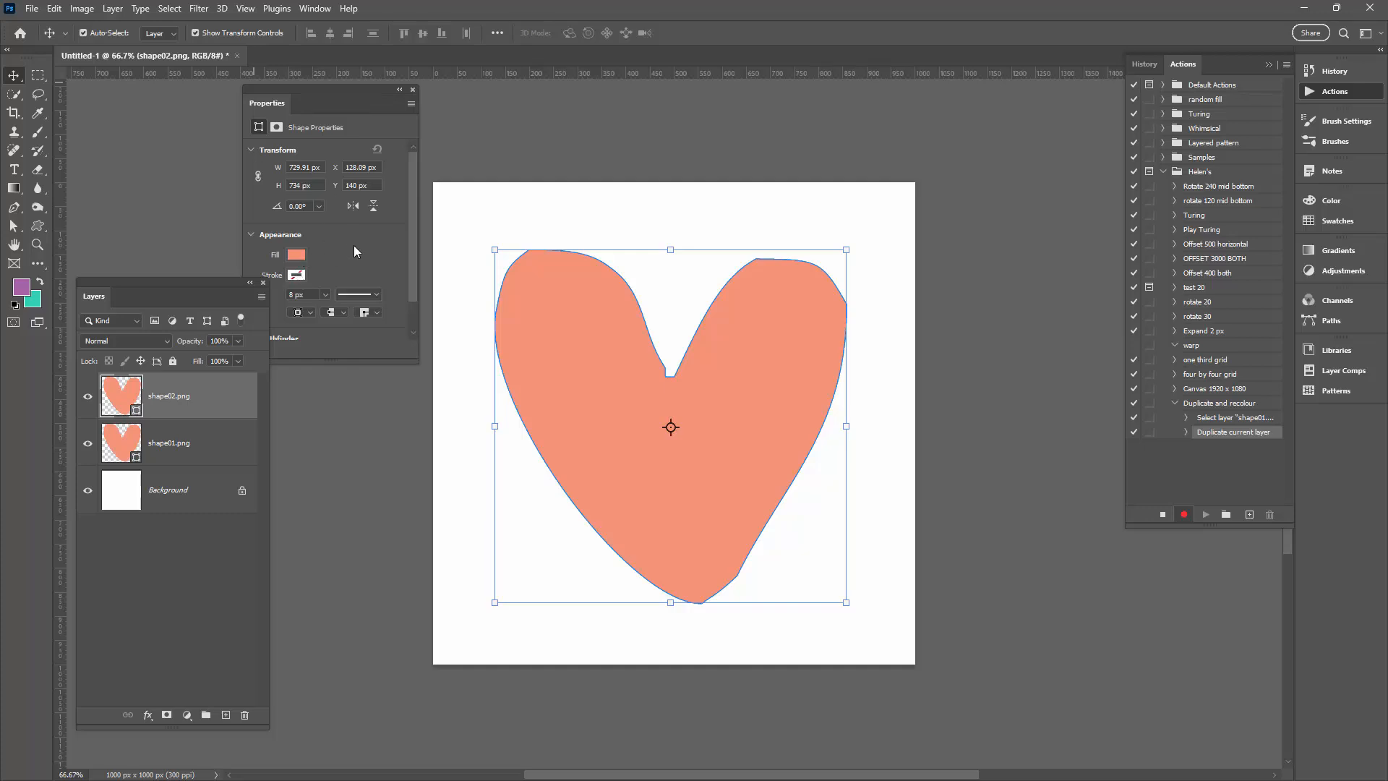
Close the Properties panel and show it again
{"action": "left_click", "coordinate": [412, 89]}
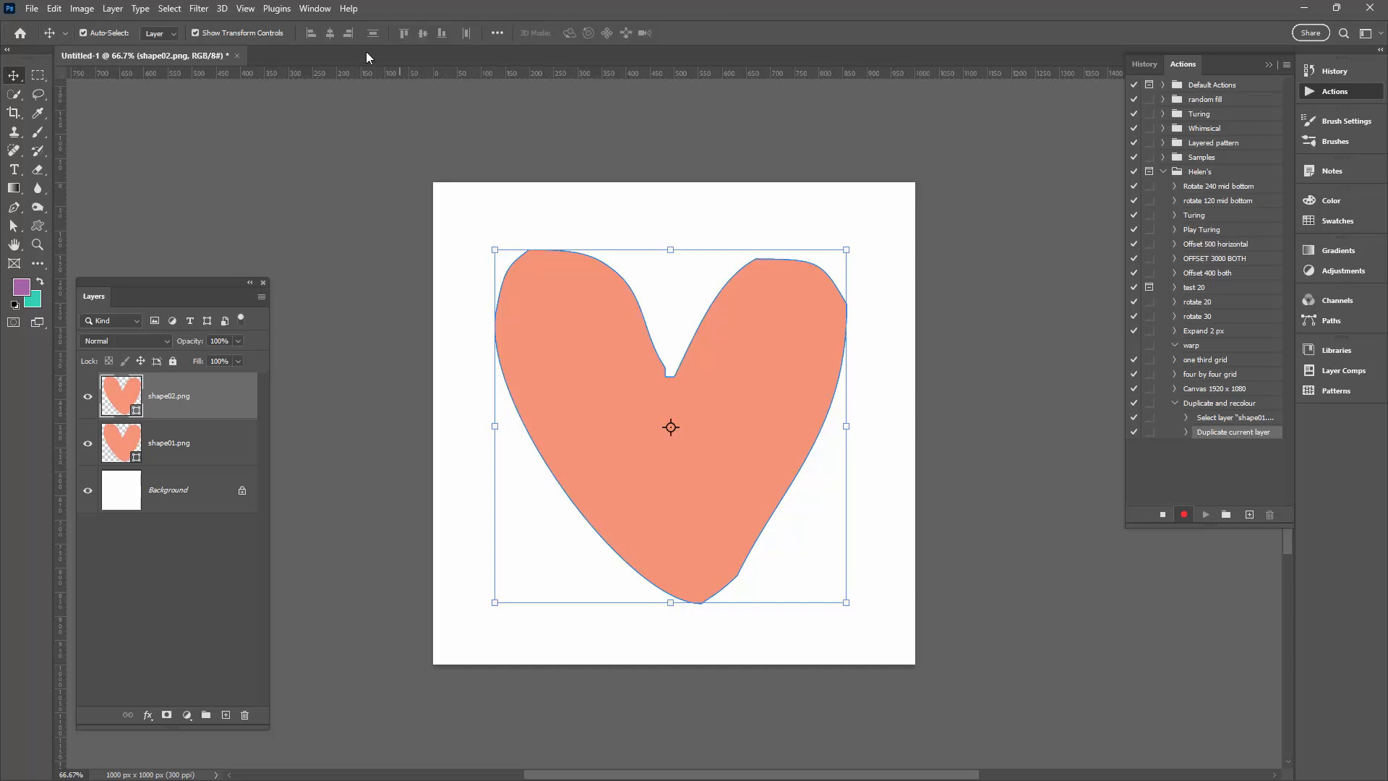
{"action": "left_click", "coordinate": [316, 9]}
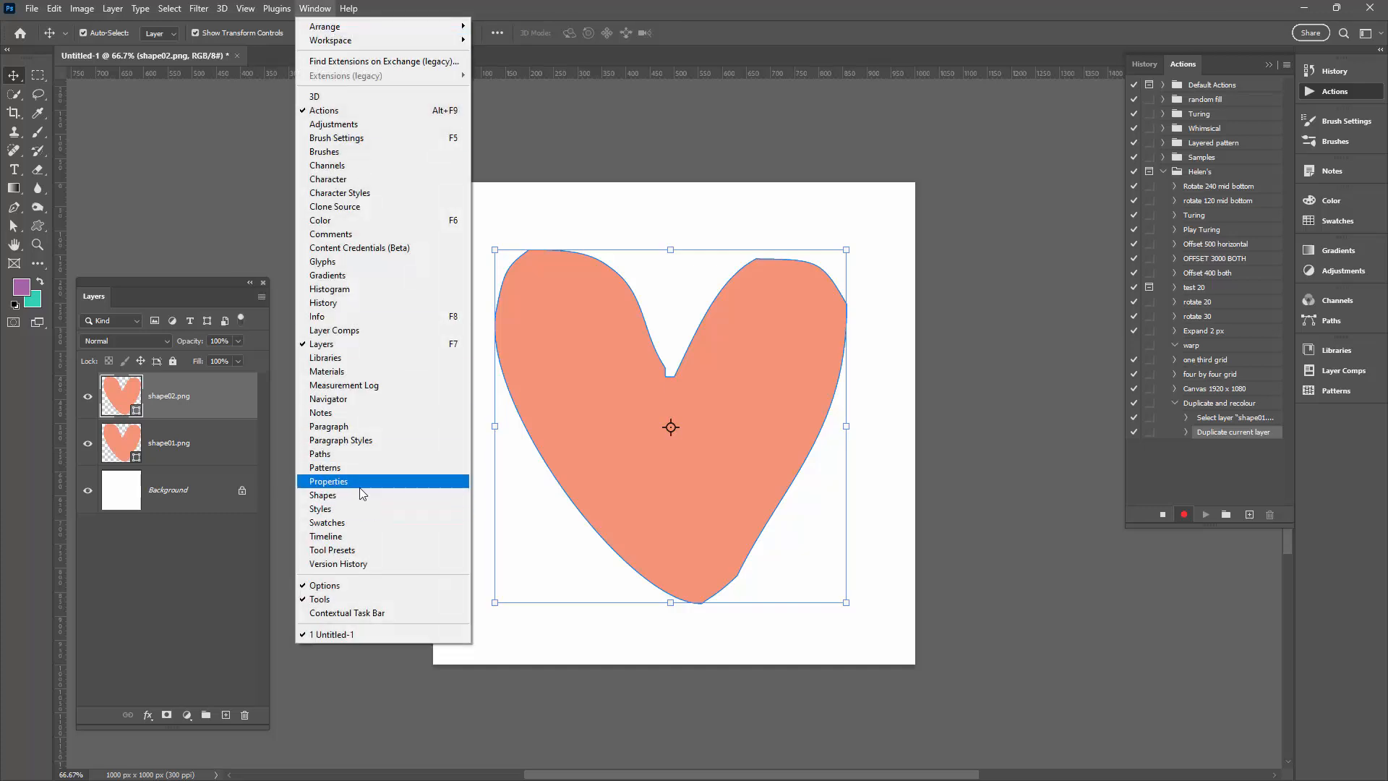
{"action": "left_click", "coordinate": [358, 481]}
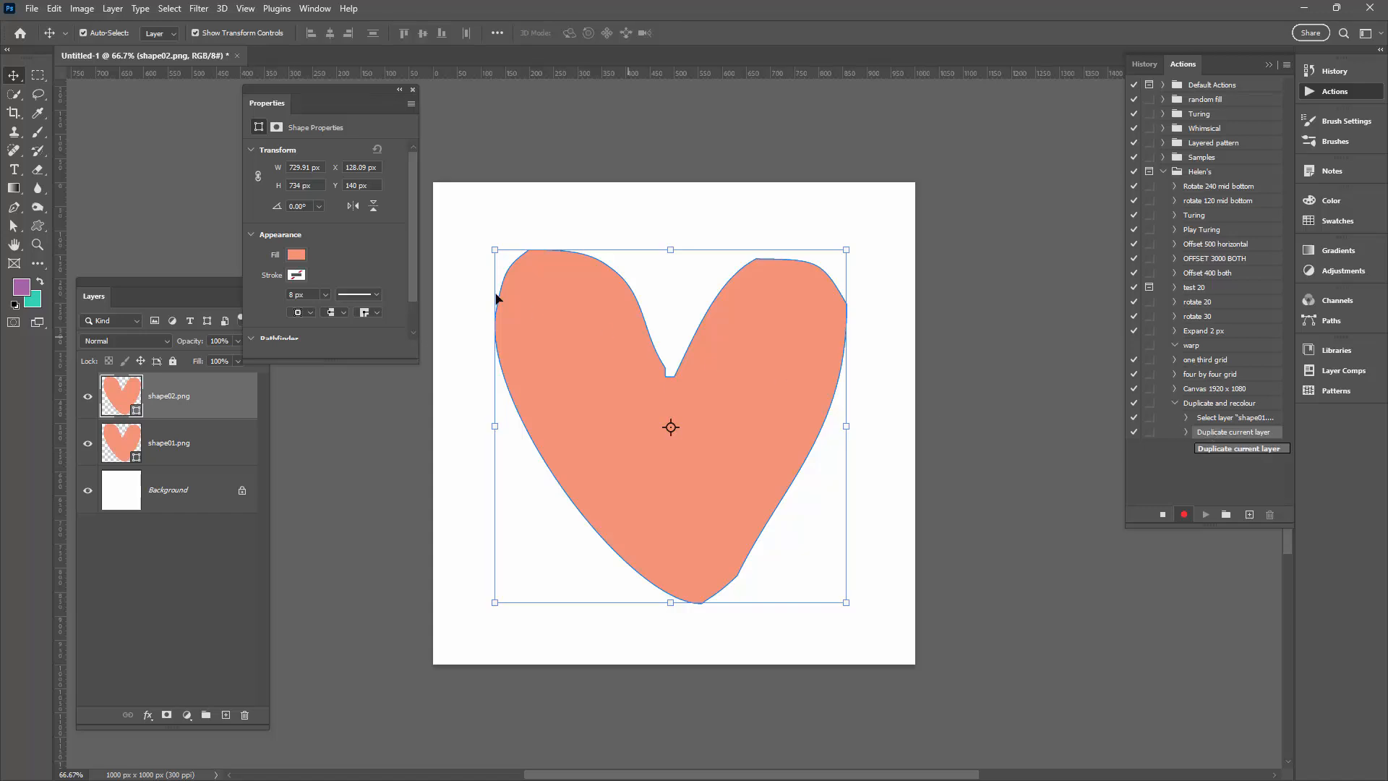
Change the shape02.png heart's fill to the yellow-green swatch from the Light color group
{"action": "left_click", "coordinate": [297, 256]}
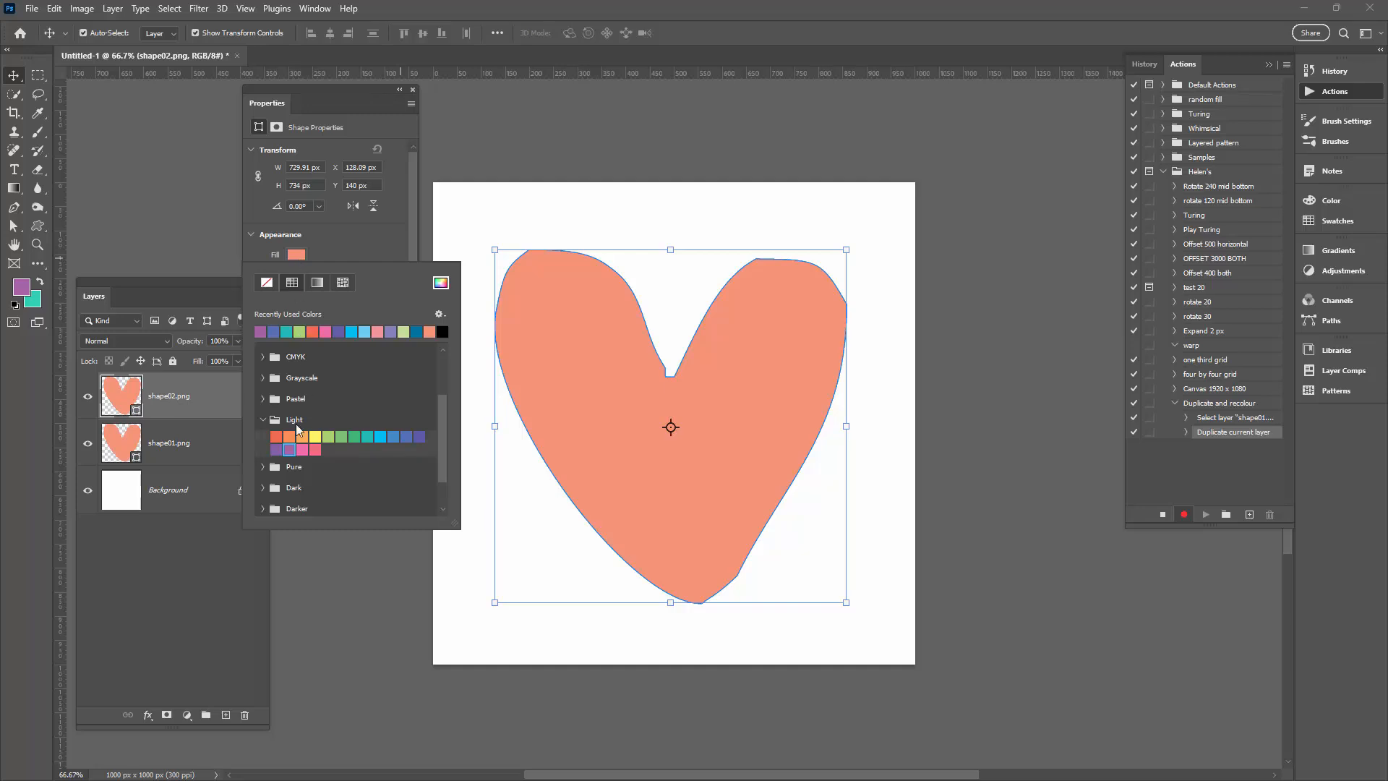
{"action": "left_click", "coordinate": [264, 420]}
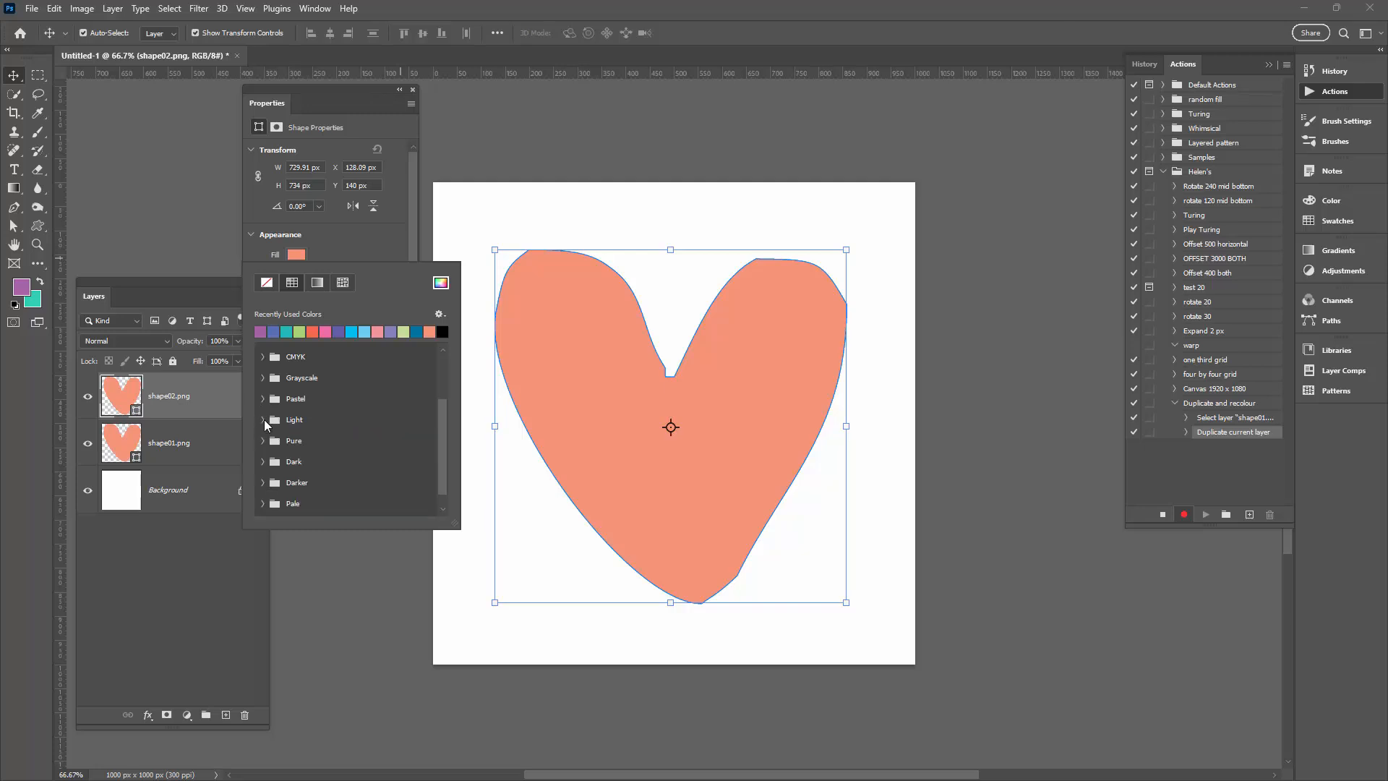
{"action": "left_click", "coordinate": [264, 419]}
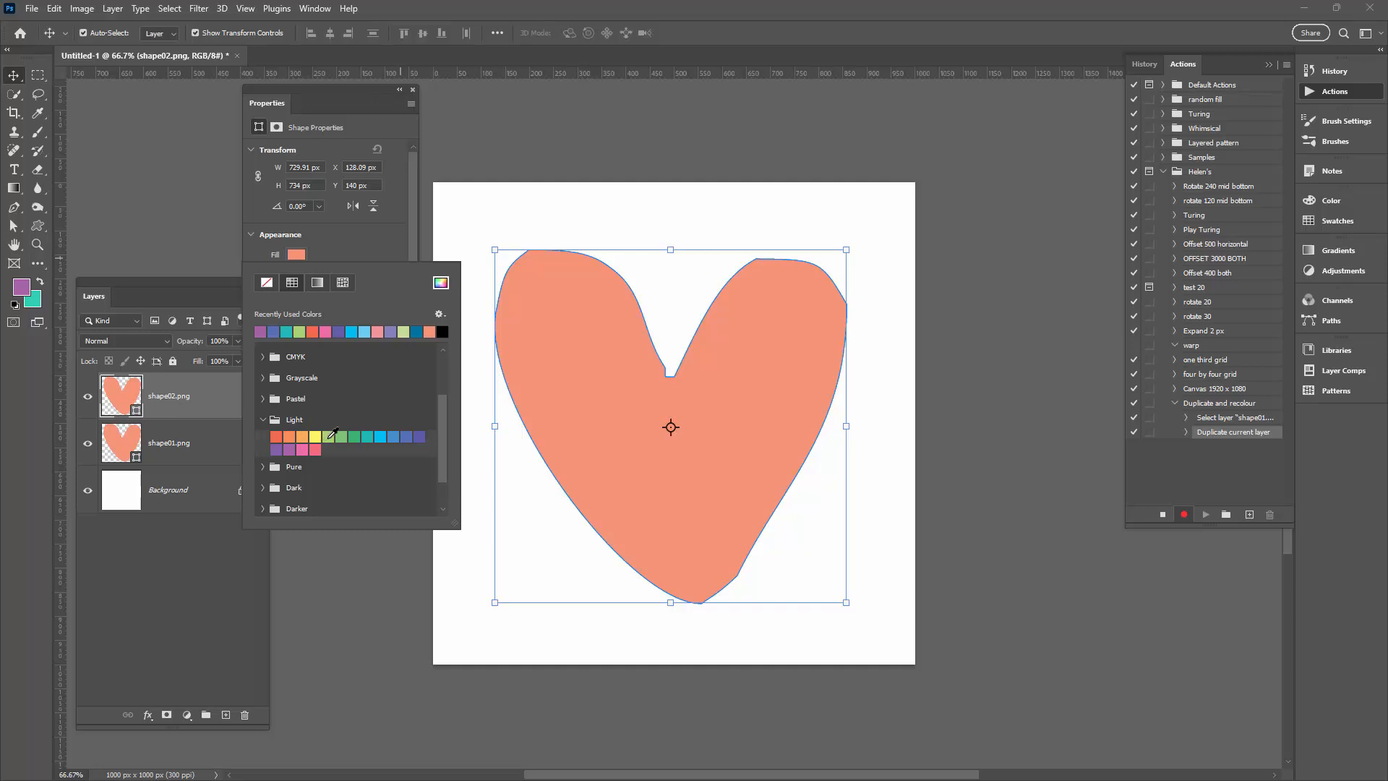
{"action": "left_click", "coordinate": [328, 437]}
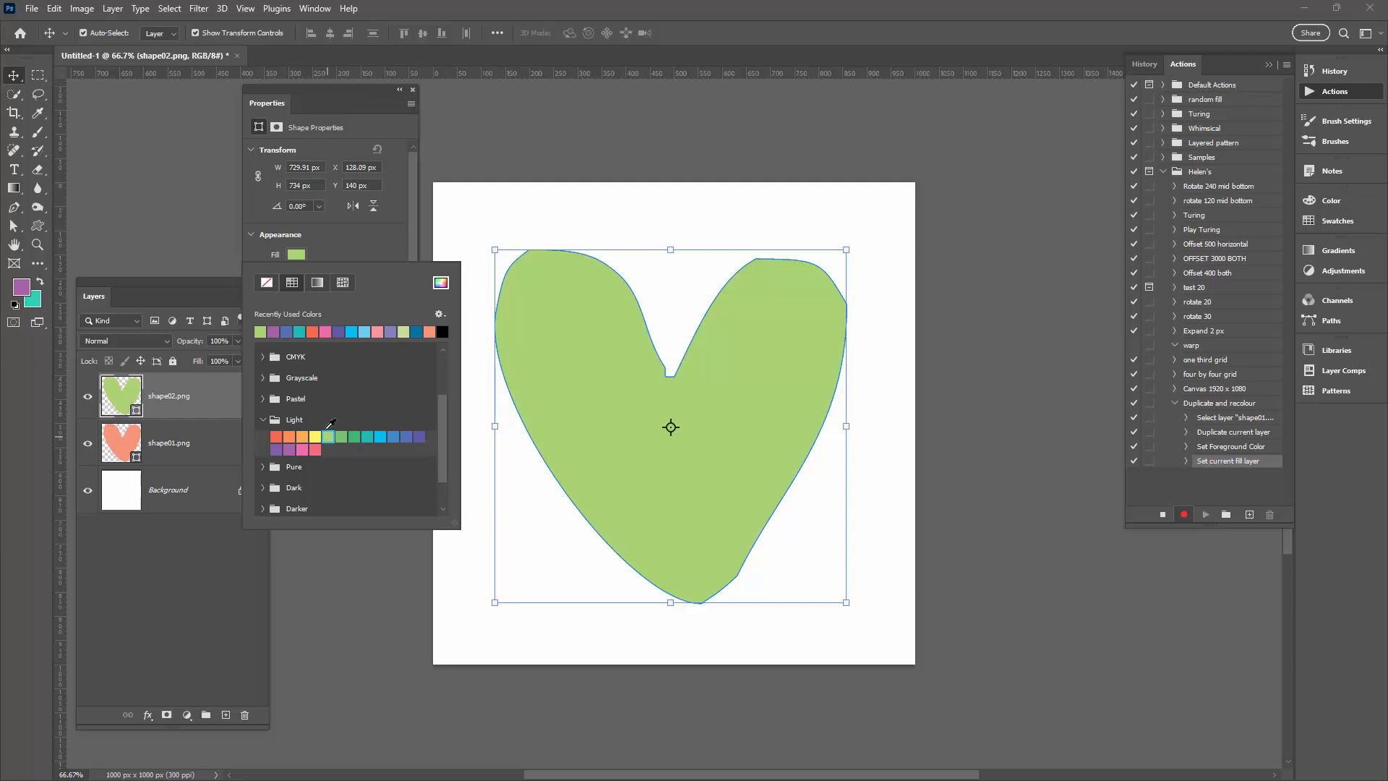
Duplicate the shape02.png layer within the same document, naming the copy shape03.png
{"action": "left_click", "coordinate": [335, 238]}
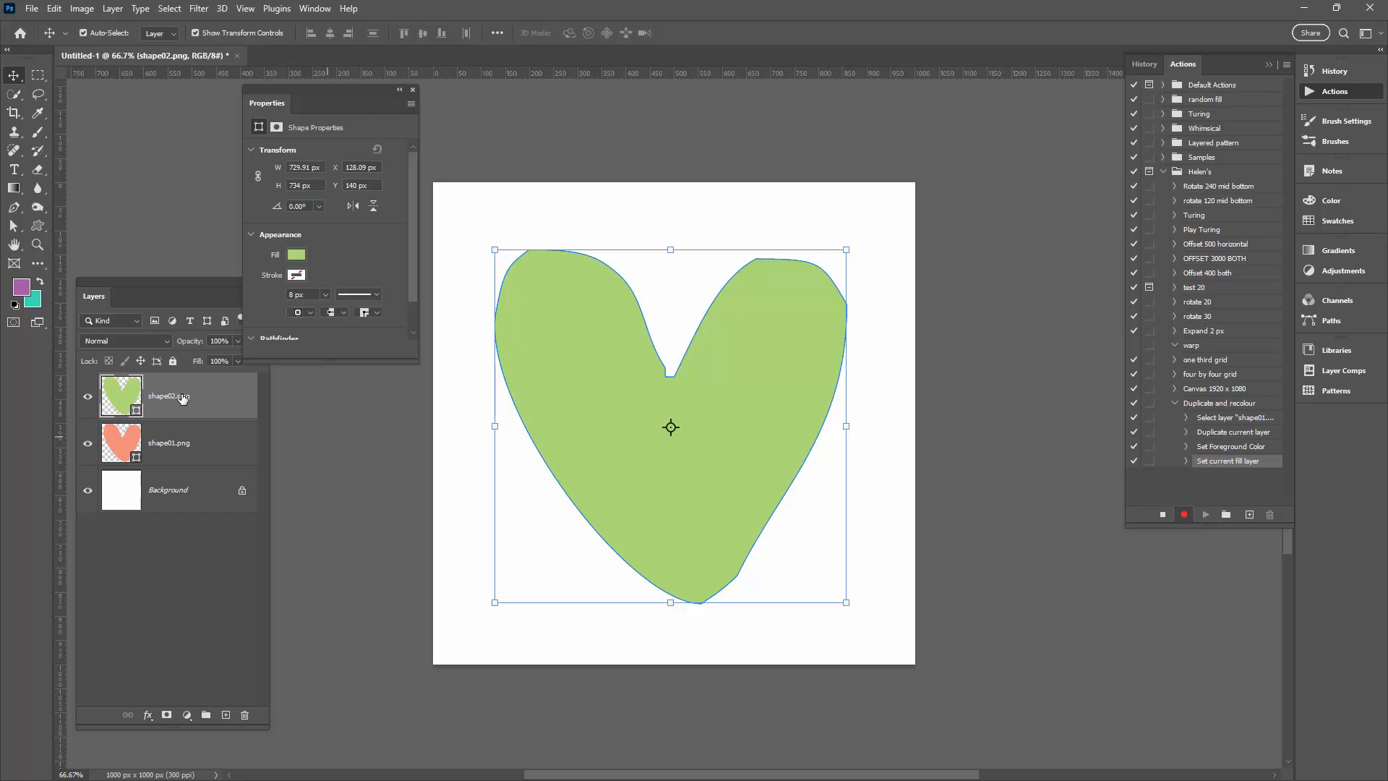
{"action": "right_click", "coordinate": [211, 407]}
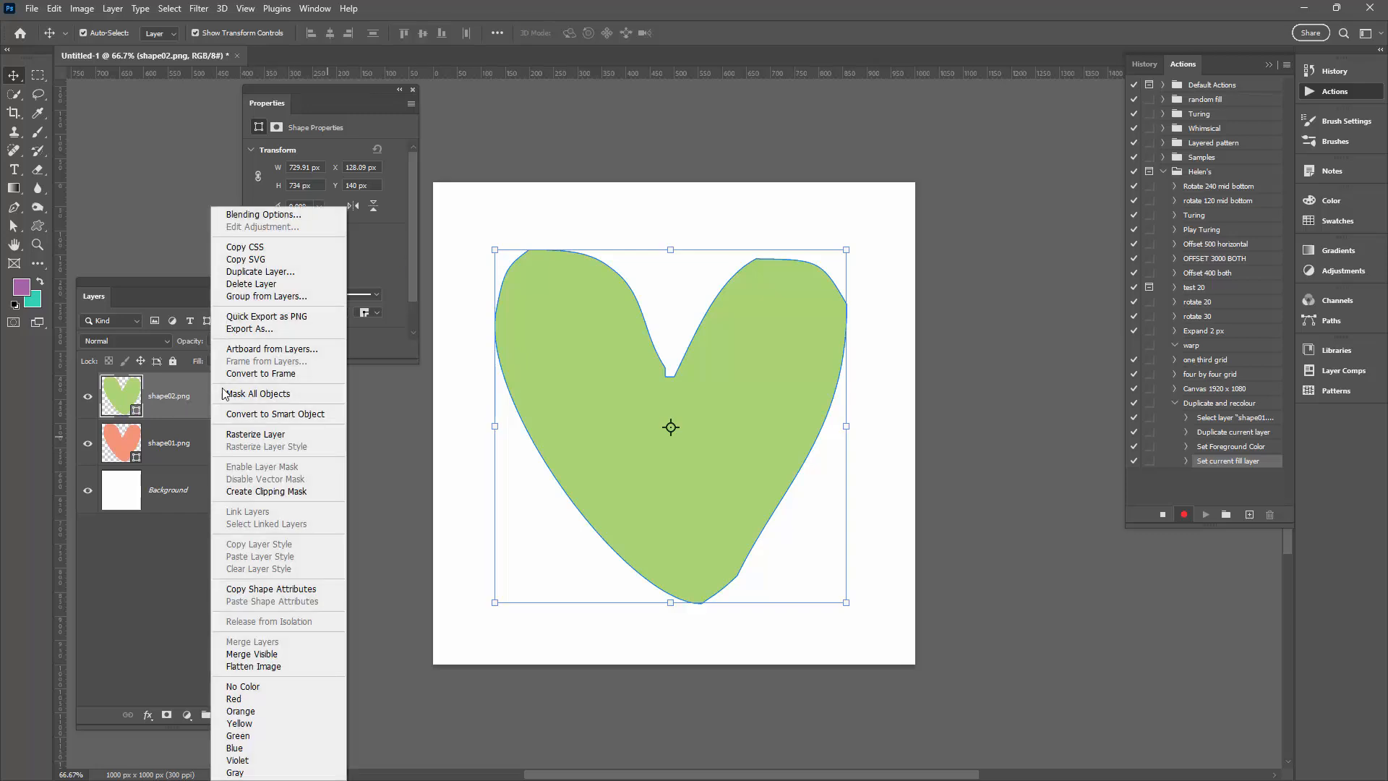
{"action": "left_click", "coordinate": [260, 272]}
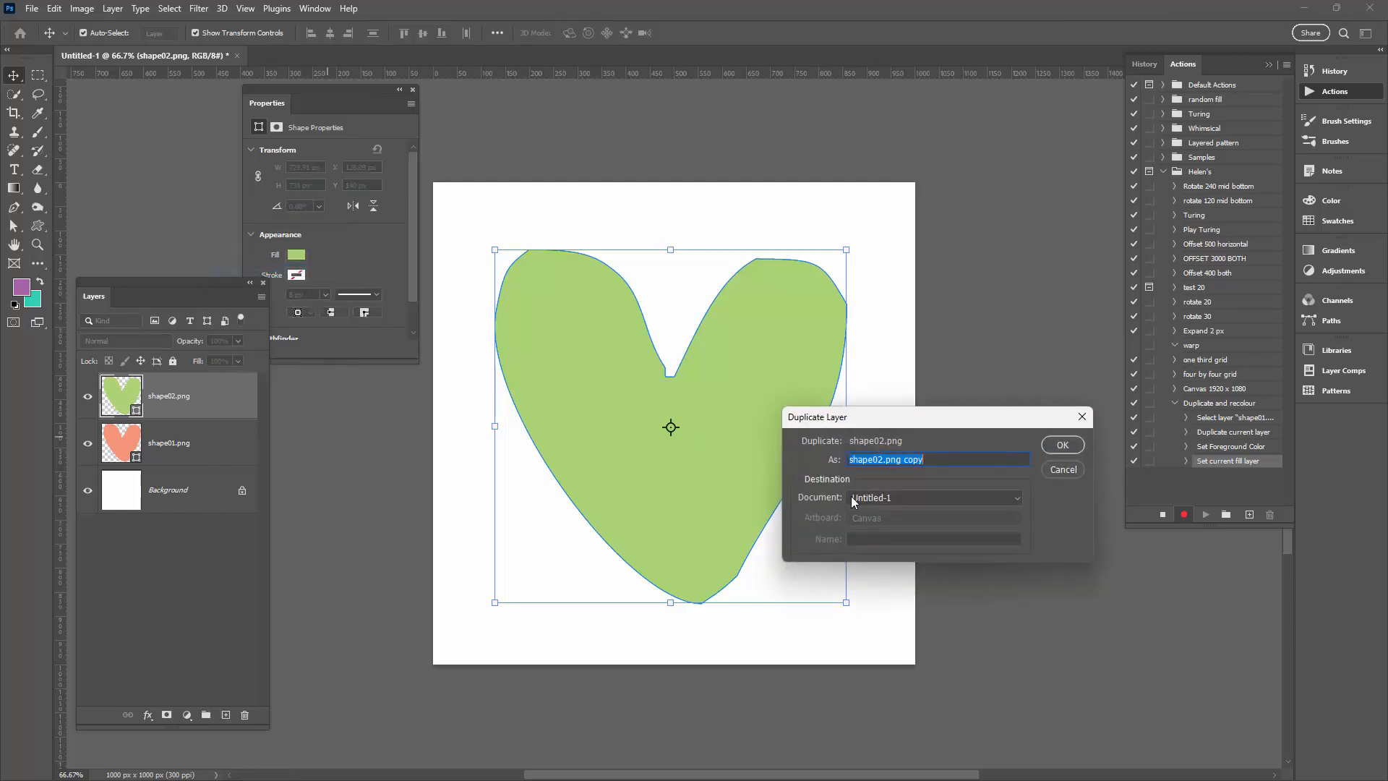
{"action": "left_click", "coordinate": [877, 460]}
{"action": "key", "text": "BackSpace"}
{"action": "type", "text": "3"}
{"action": "key", "text": "shift+End"}
{"action": "key", "text": "Delete"}
{"action": "left_click", "coordinate": [1062, 445]}
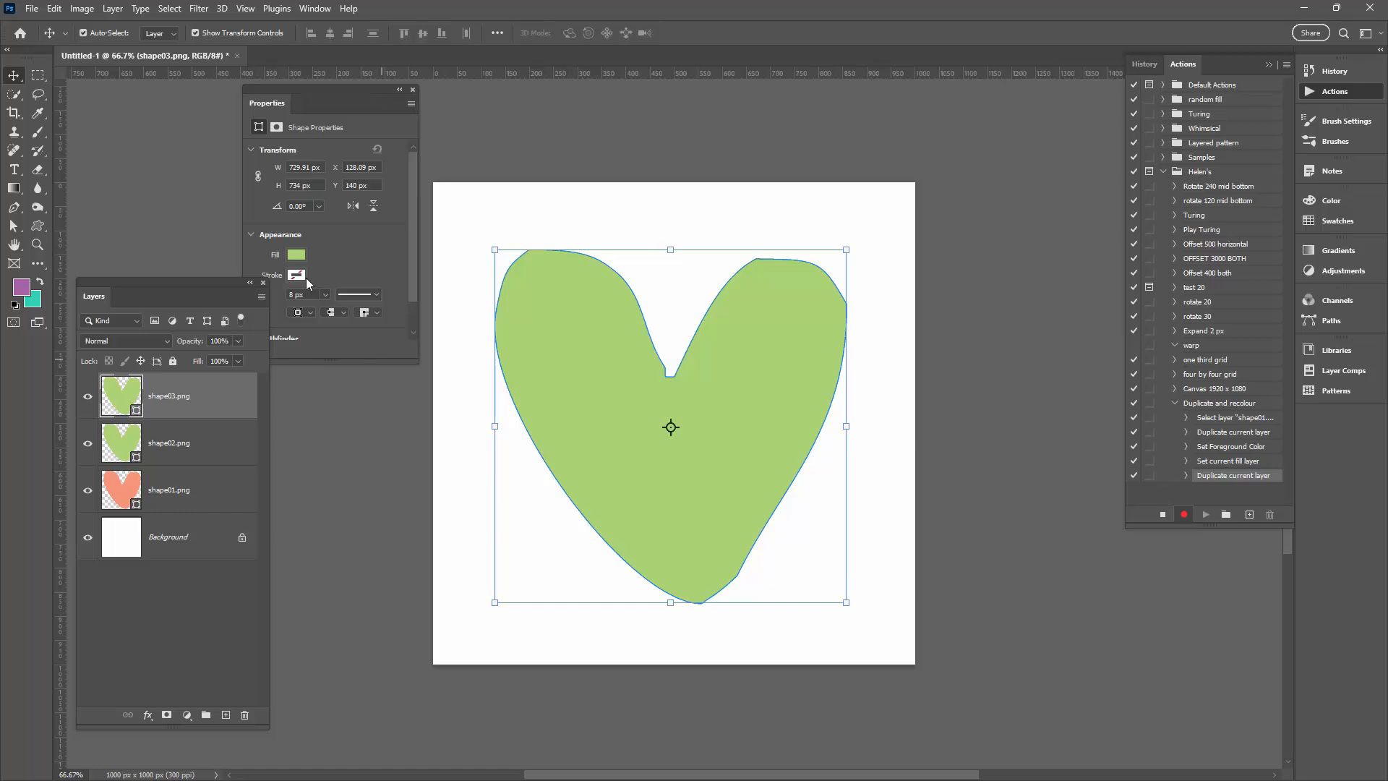
Change the shape03.png heart's fill to the teal swatch from the Light color group
{"action": "left_click", "coordinate": [297, 254]}
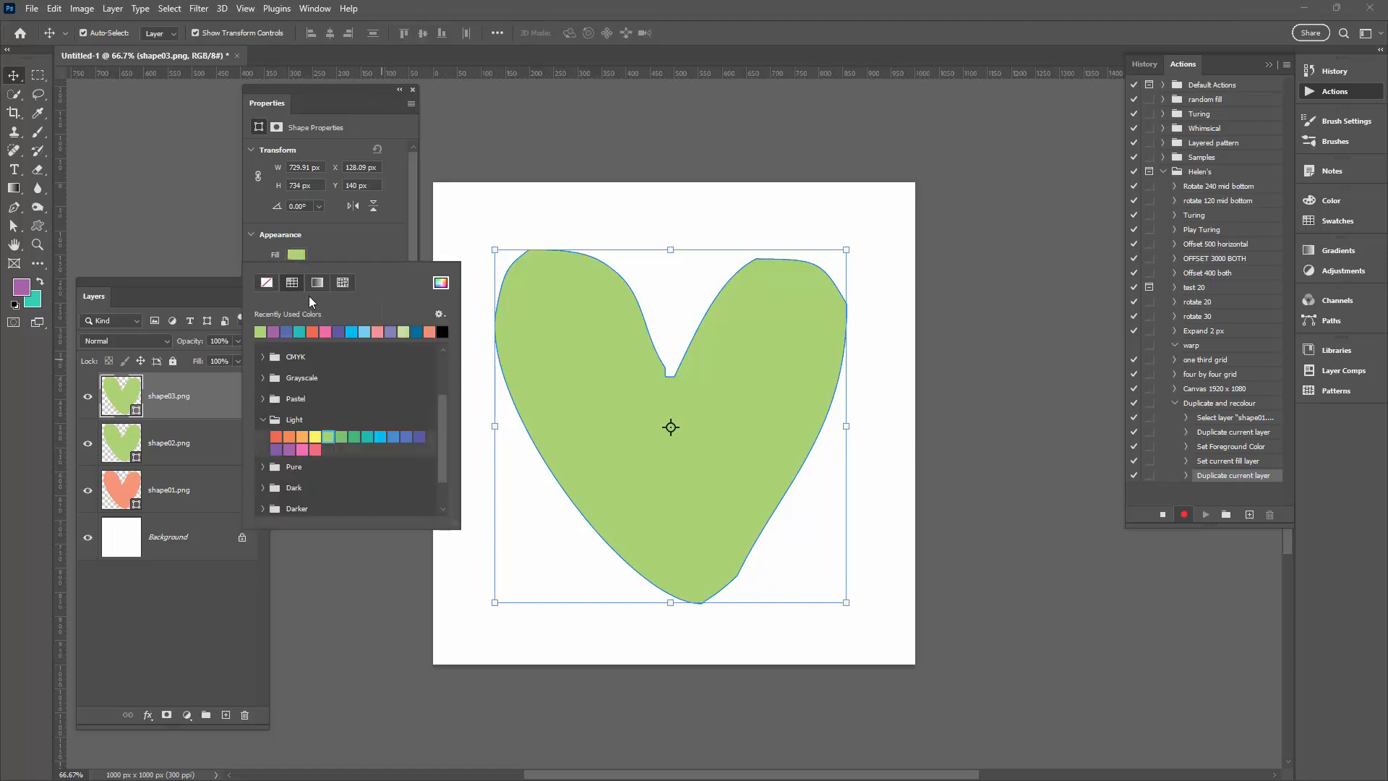
{"action": "left_click", "coordinate": [368, 438]}
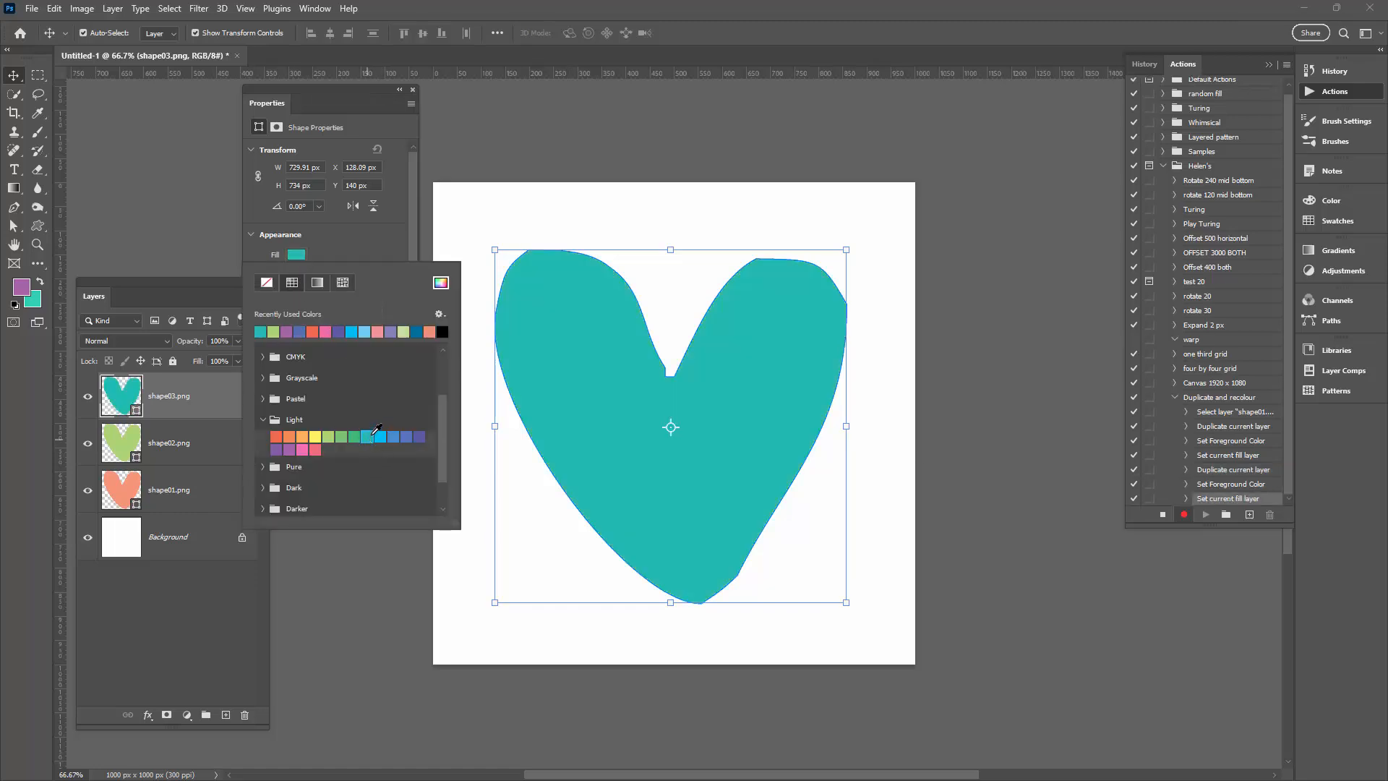
{"action": "left_click", "coordinate": [341, 236]}
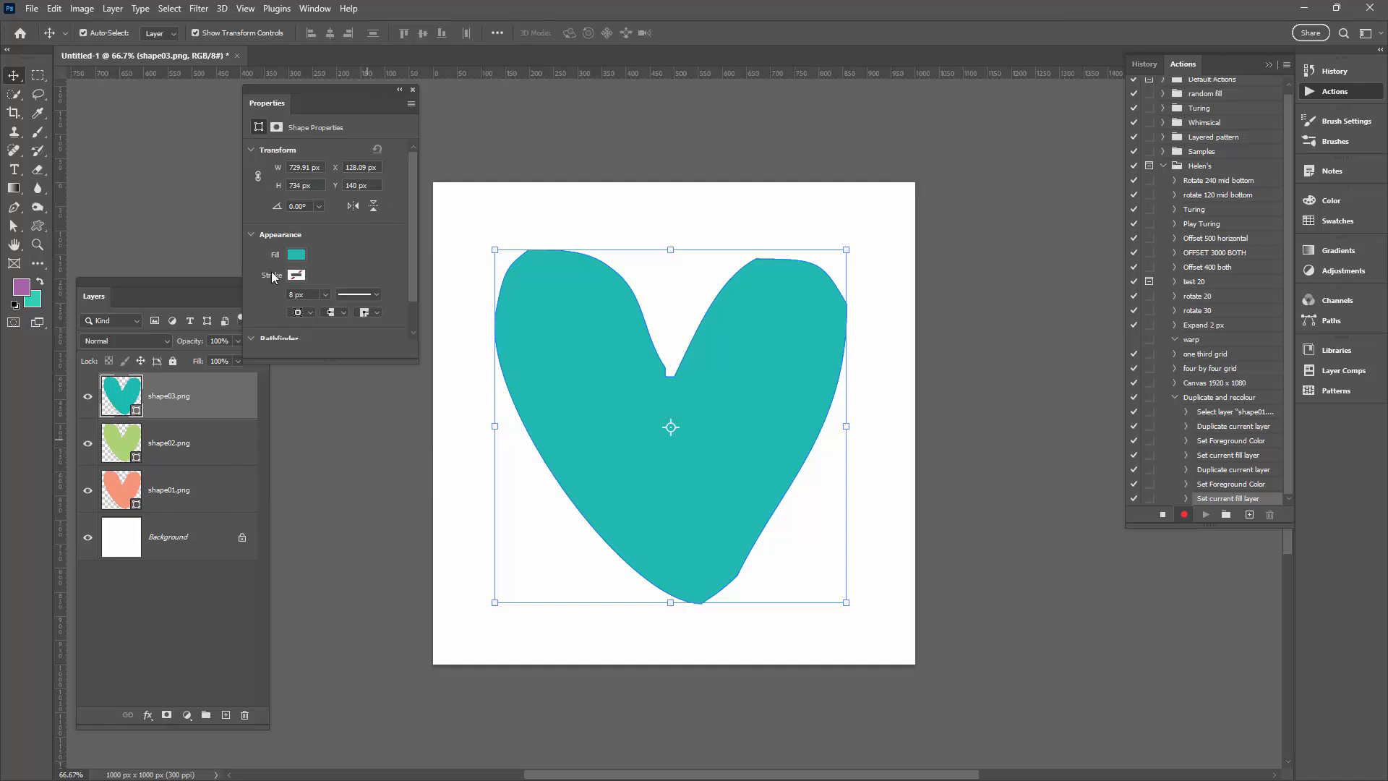
Duplicate the shape03.png layer within the same document, naming the copy shape04.png
{"action": "right_click", "coordinate": [169, 396]}
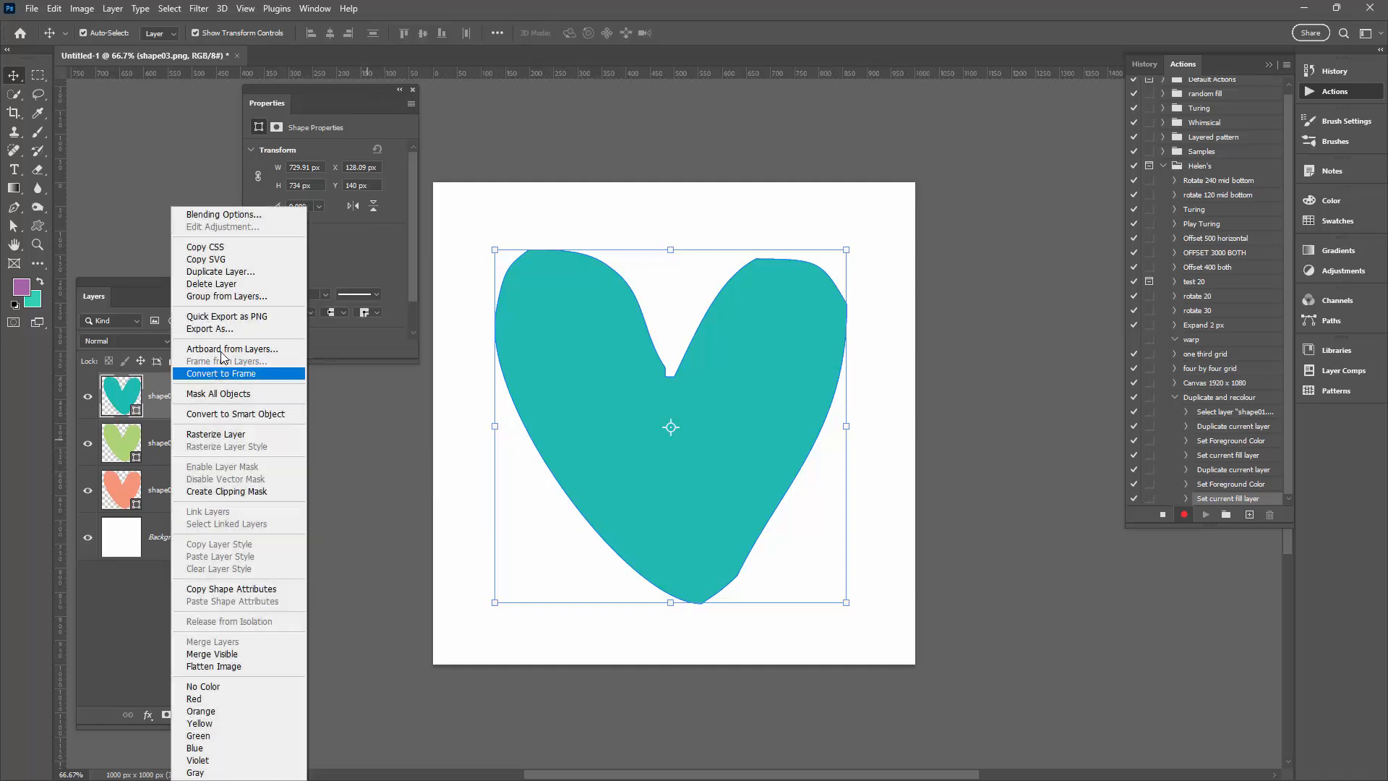
{"action": "left_click", "coordinate": [245, 277]}
{"action": "left_click", "coordinate": [878, 457]}
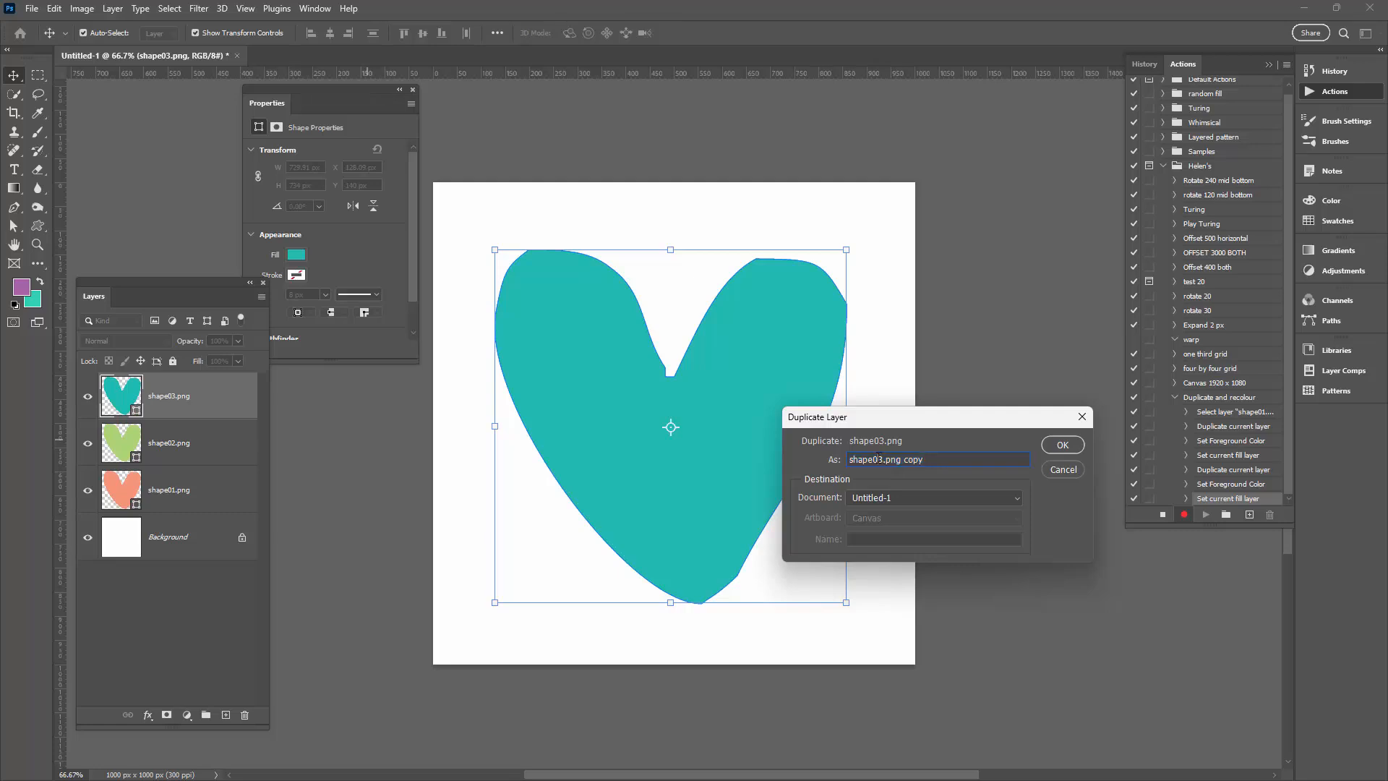
{"action": "key", "text": "BackSpace"}
{"action": "type", "text": "4"}
{"action": "left_click_drag", "start_coordinate": [901, 460], "coordinate": [943, 469]}
{"action": "key", "text": "BackSpace"}
{"action": "key", "text": "Return"}
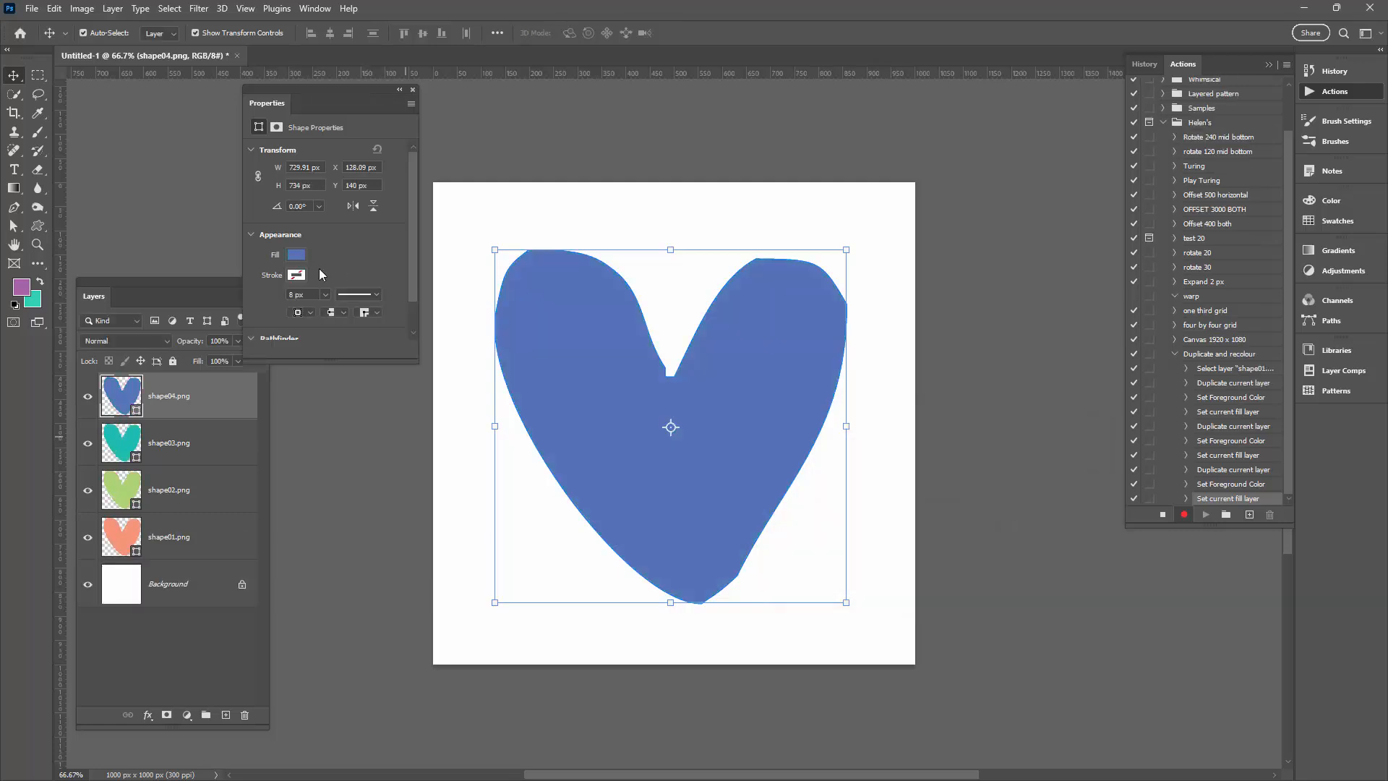
Duplicate the shape04.png layer within the same document, naming the copy shape05.png
{"action": "right_click", "coordinate": [189, 398]}
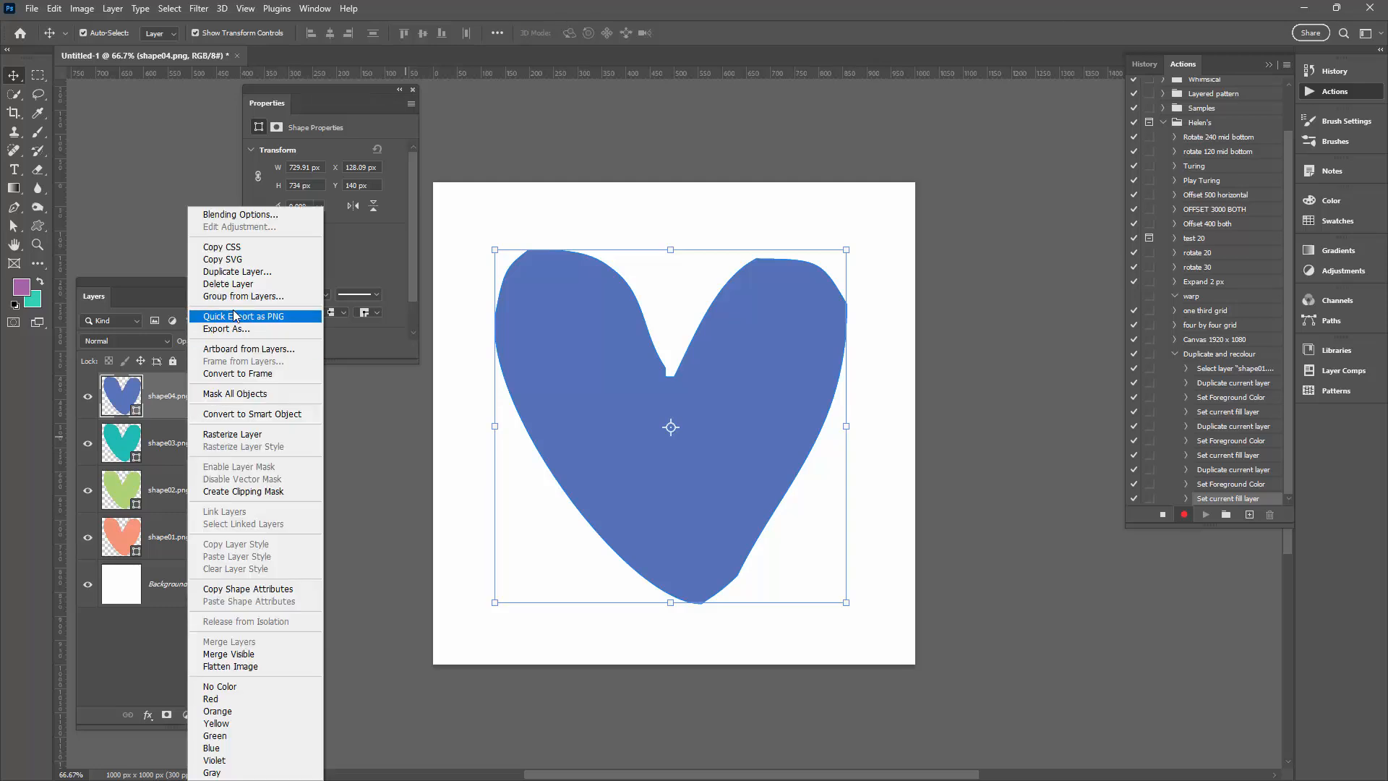
{"action": "left_click", "coordinate": [238, 271]}
{"action": "left_click", "coordinate": [883, 460]}
{"action": "type", "text": "5.png copy"}
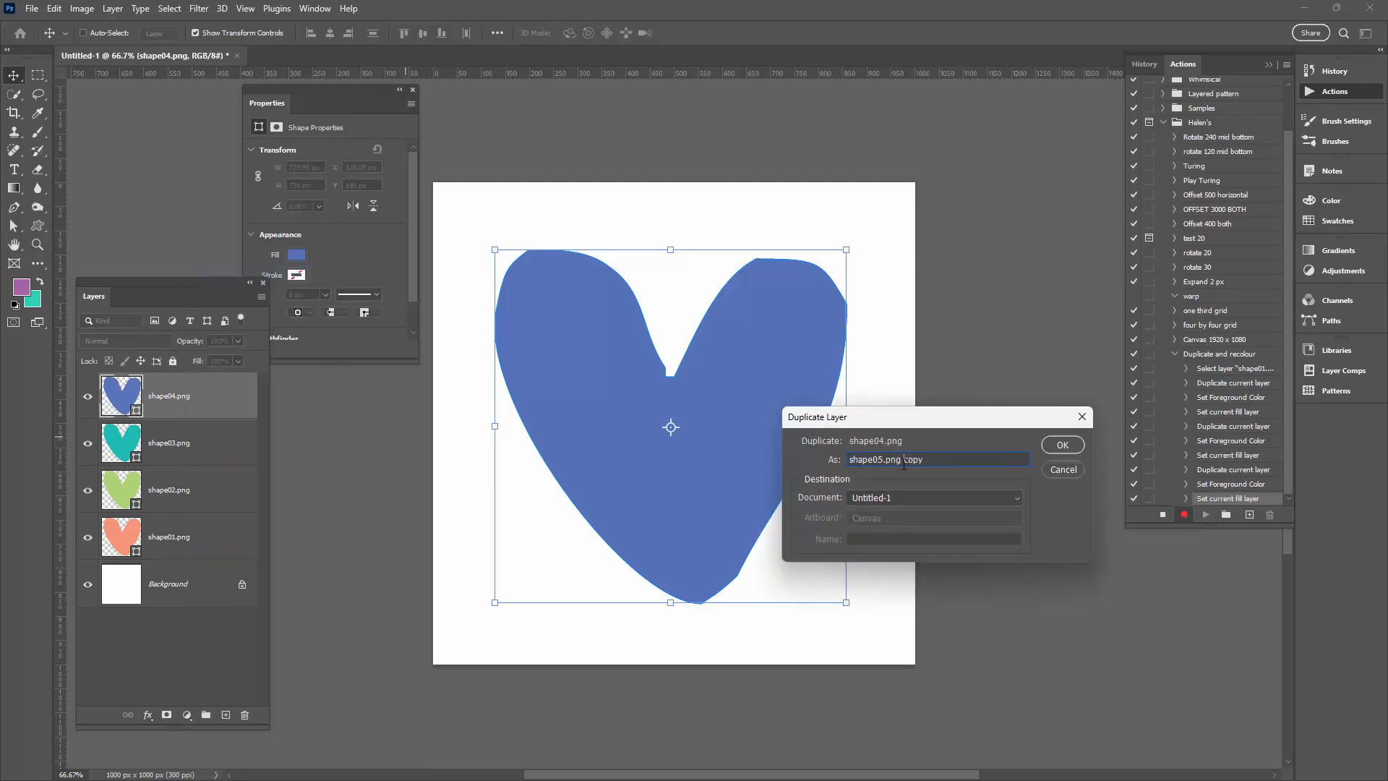
{"action": "key", "text": "ctrl+Delete"}
{"action": "left_click", "coordinate": [1063, 445]}
Change the shape05.png heart's fill to the purple swatch from the Light color group
{"action": "left_click", "coordinate": [296, 255]}
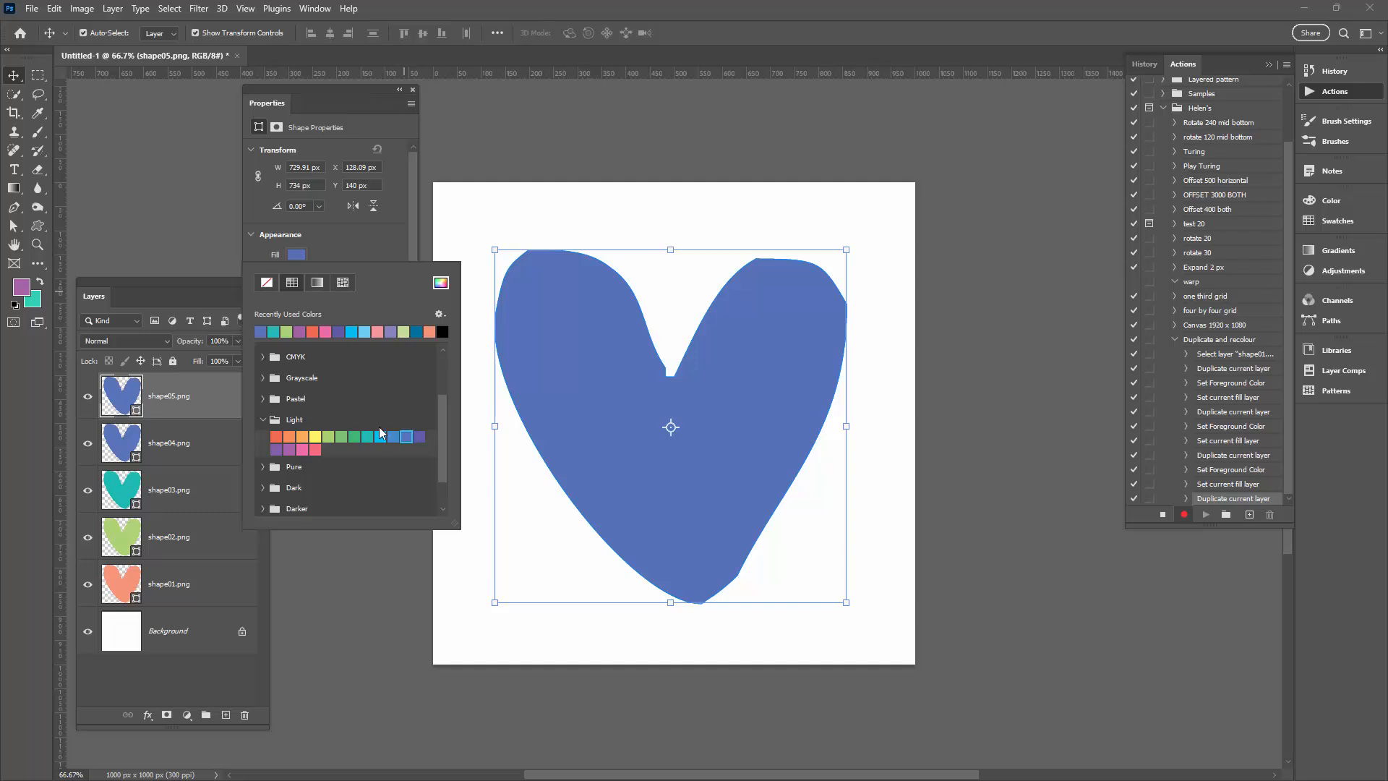
{"action": "left_click", "coordinate": [279, 448]}
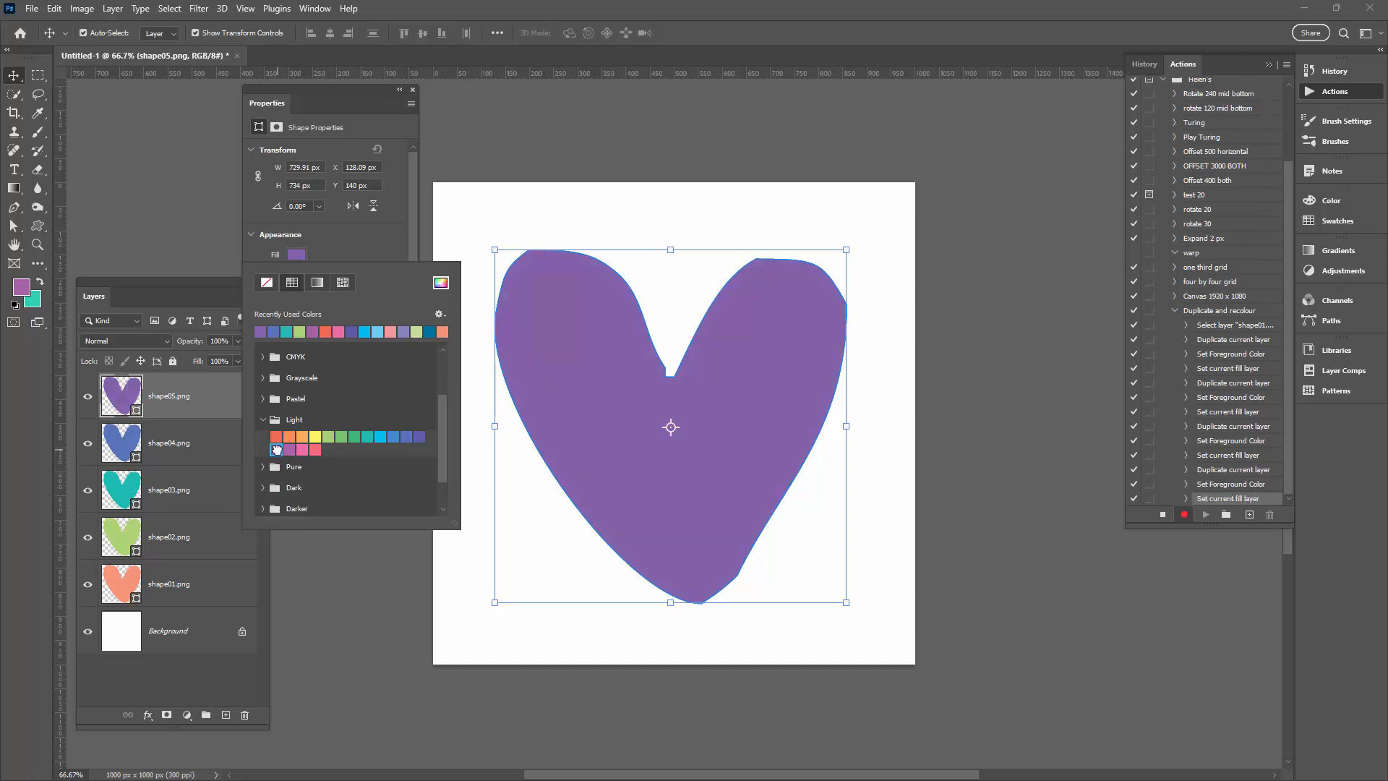
{"action": "left_click", "coordinate": [340, 245]}
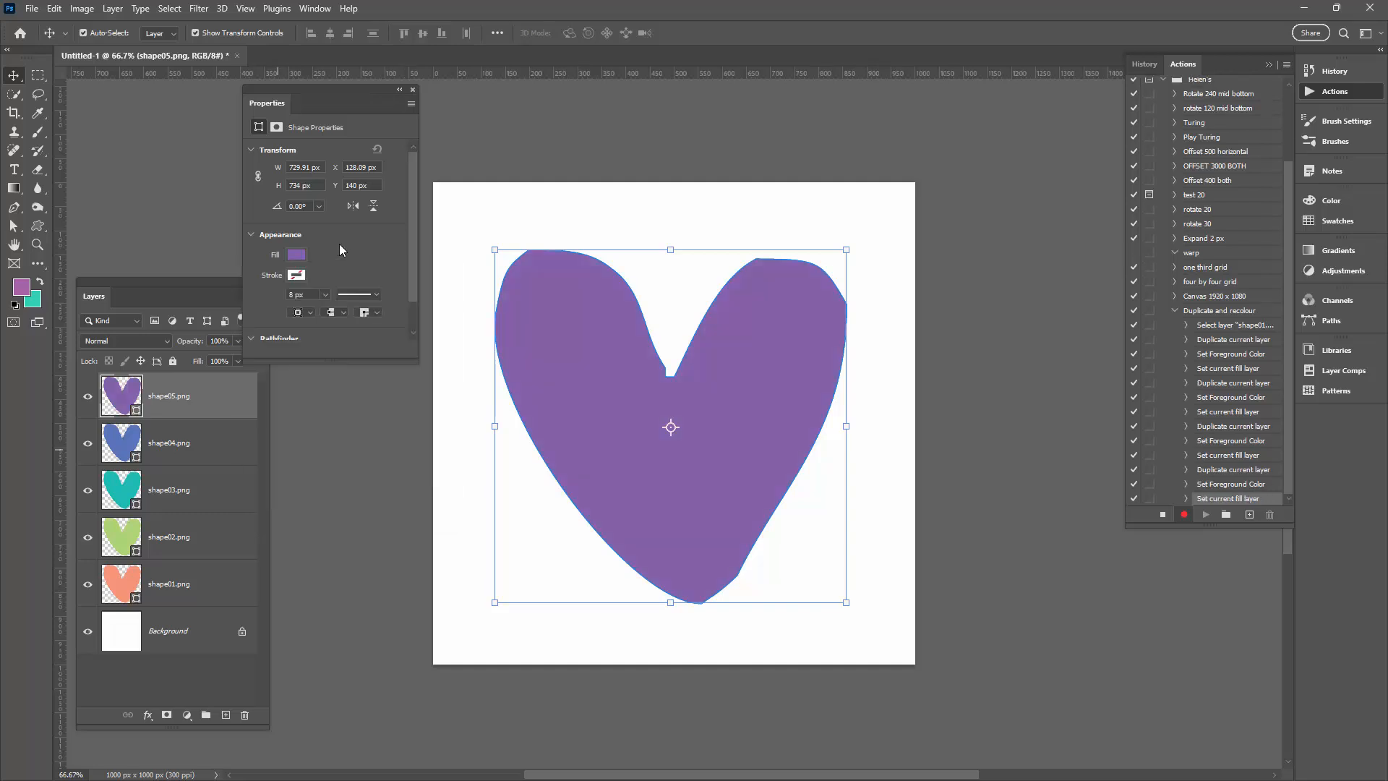
Duplicate the shape05.png layer within the same document, naming the copy shape06.png
{"action": "right_click", "coordinate": [207, 395]}
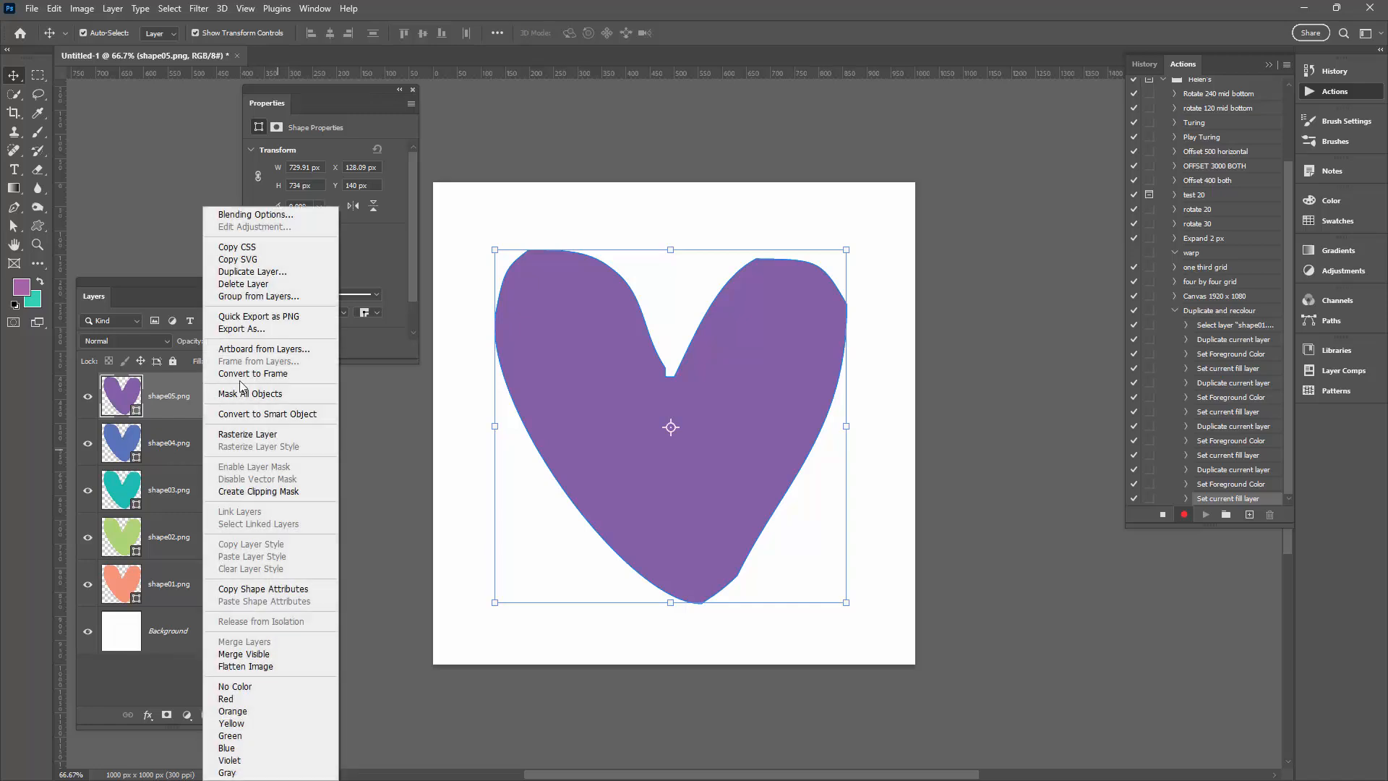
{"action": "left_click", "coordinate": [253, 271]}
{"action": "left_click", "coordinate": [882, 459]}
{"action": "key", "text": "BackSpace"}
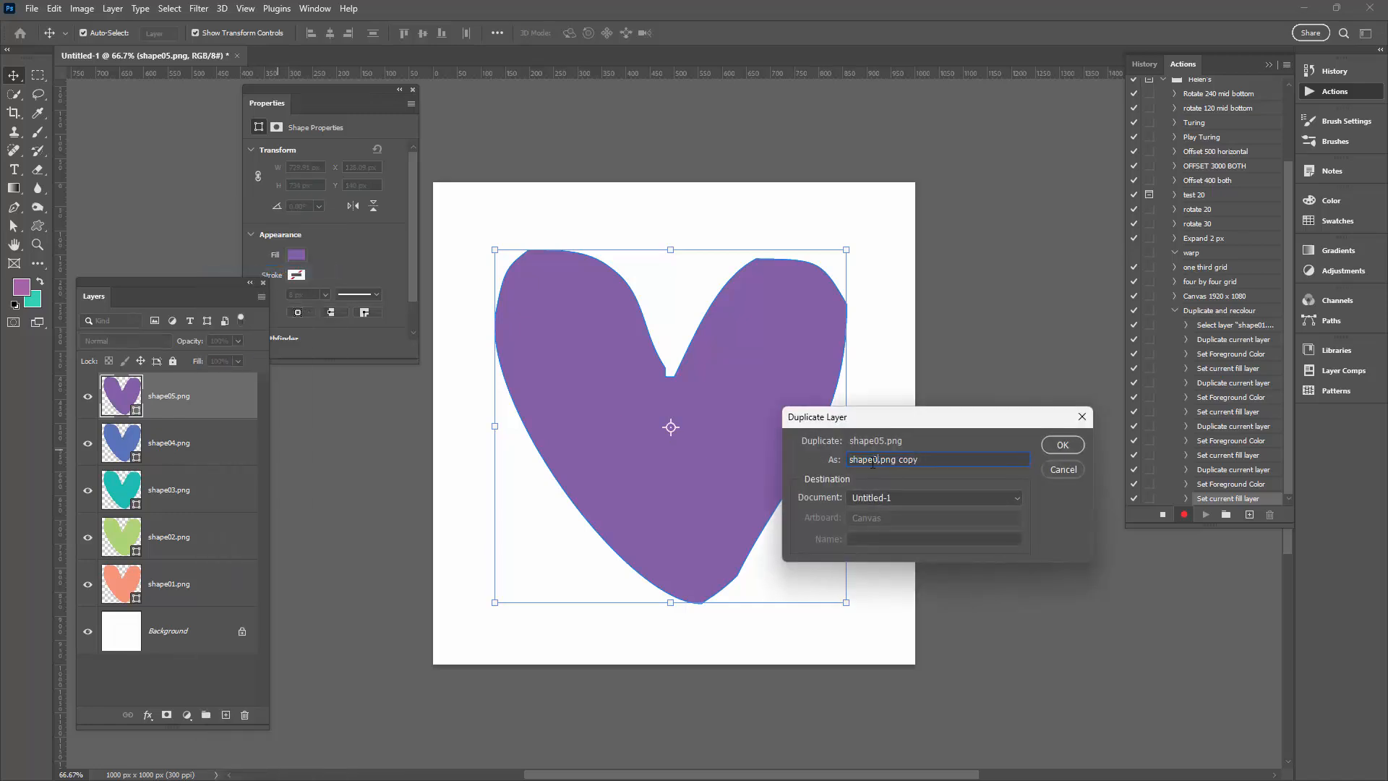
{"action": "type", "text": "6"}
{"action": "left_click", "coordinate": [940, 459]}
{"action": "key", "text": "BackSpace"}
{"action": "key", "text": "BackSpace"}
{"action": "key", "text": "BackSpace"}
{"action": "key", "text": "BackSpace"}
{"action": "key", "text": "BackSpace"}
{"action": "left_click", "coordinate": [1065, 446]}
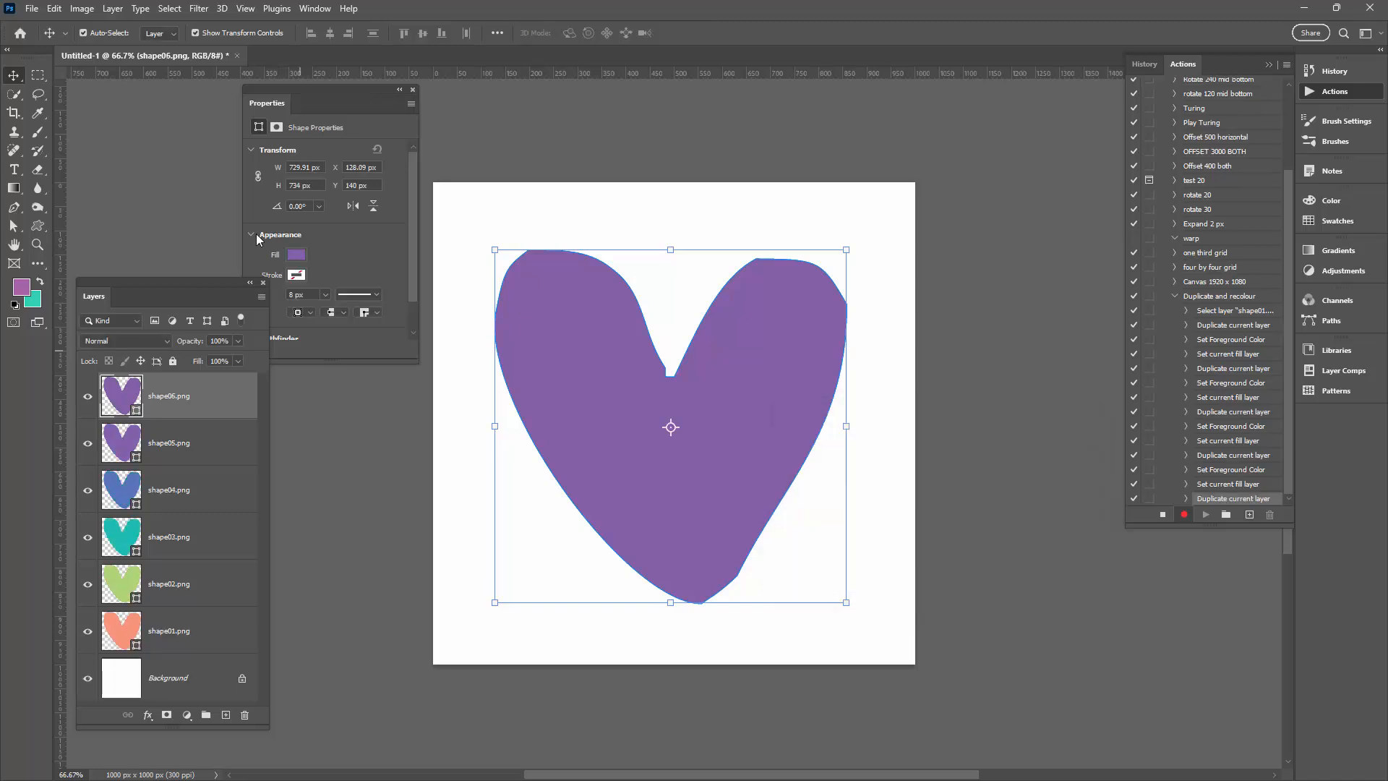
Change the shape06.png heart's fill to the last, coral-pink swatch of the Light color group and stop recording the action
{"action": "left_click", "coordinate": [296, 256]}
{"action": "left_click", "coordinate": [316, 451]}
{"action": "left_click", "coordinate": [326, 245]}
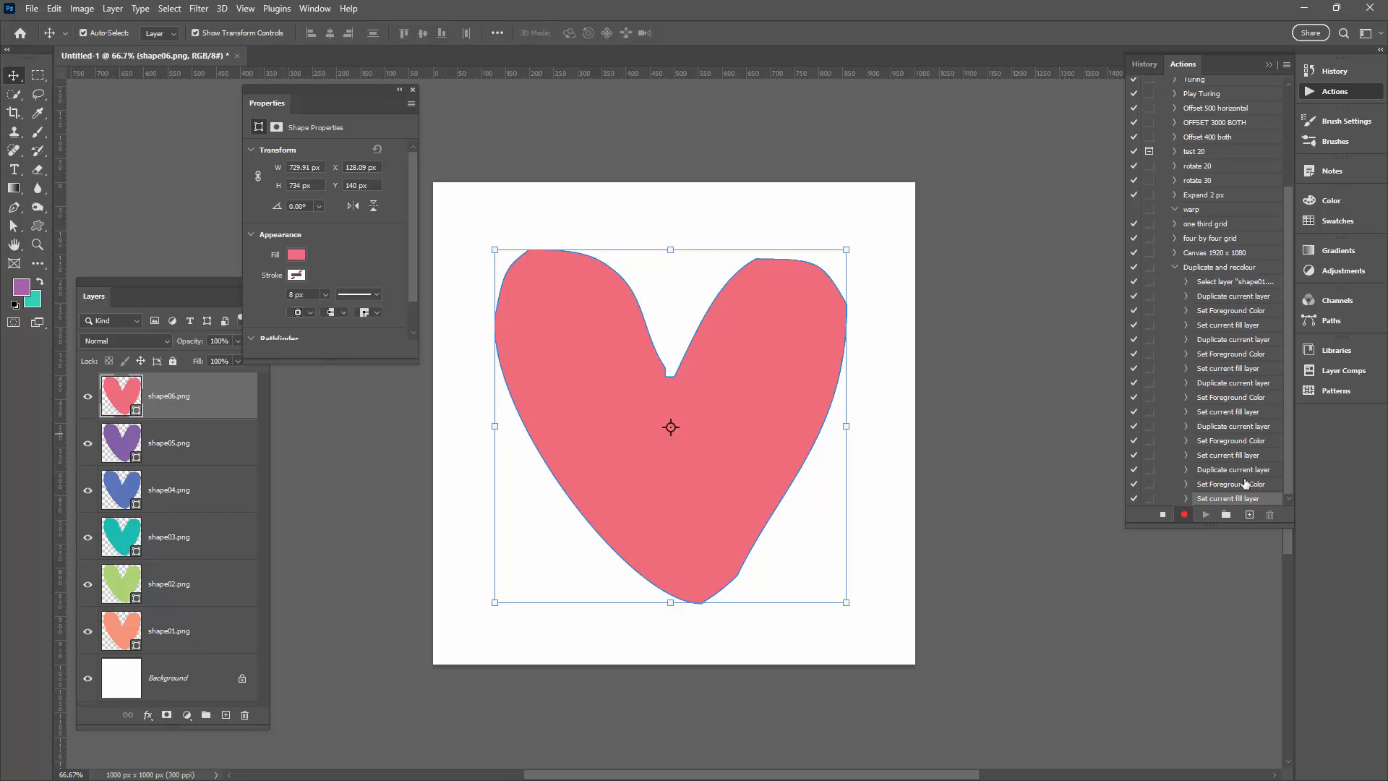
{"action": "left_click", "coordinate": [1162, 515]}
Create a new 1000 x 1000 px RGB document at 300 pixels/inch with a white background
{"action": "left_click", "coordinate": [27, 9]}
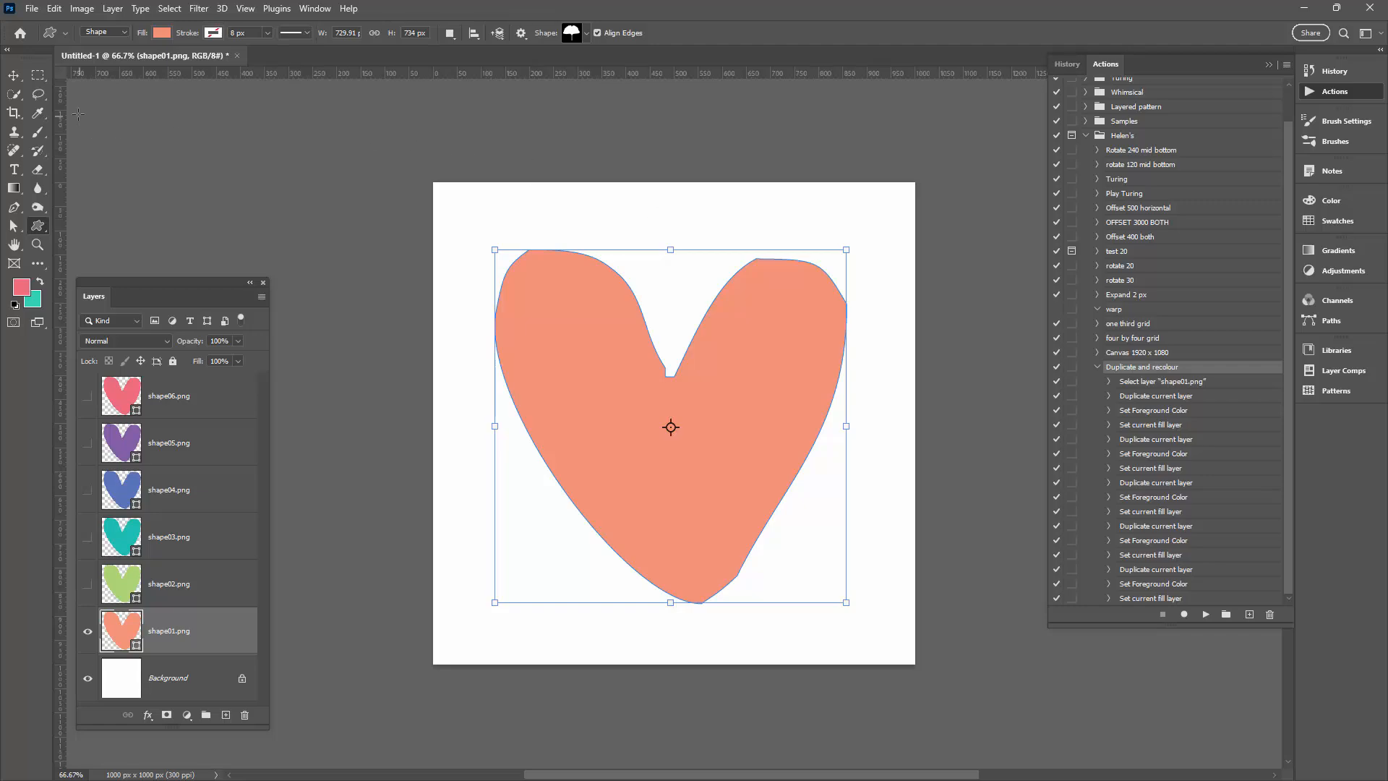
{"action": "left_click", "coordinate": [31, 9]}
{"action": "left_click", "coordinate": [45, 25]}
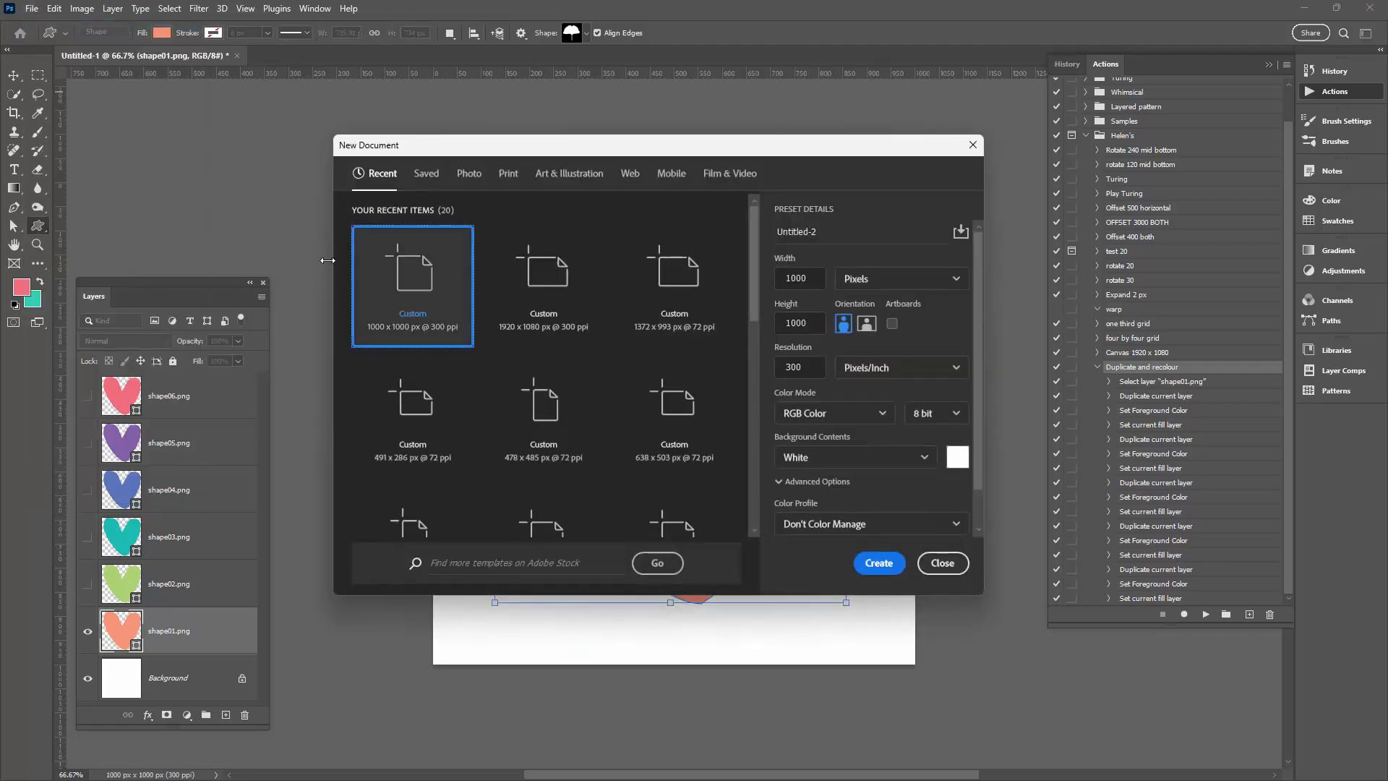
{"action": "left_click", "coordinate": [878, 563]}
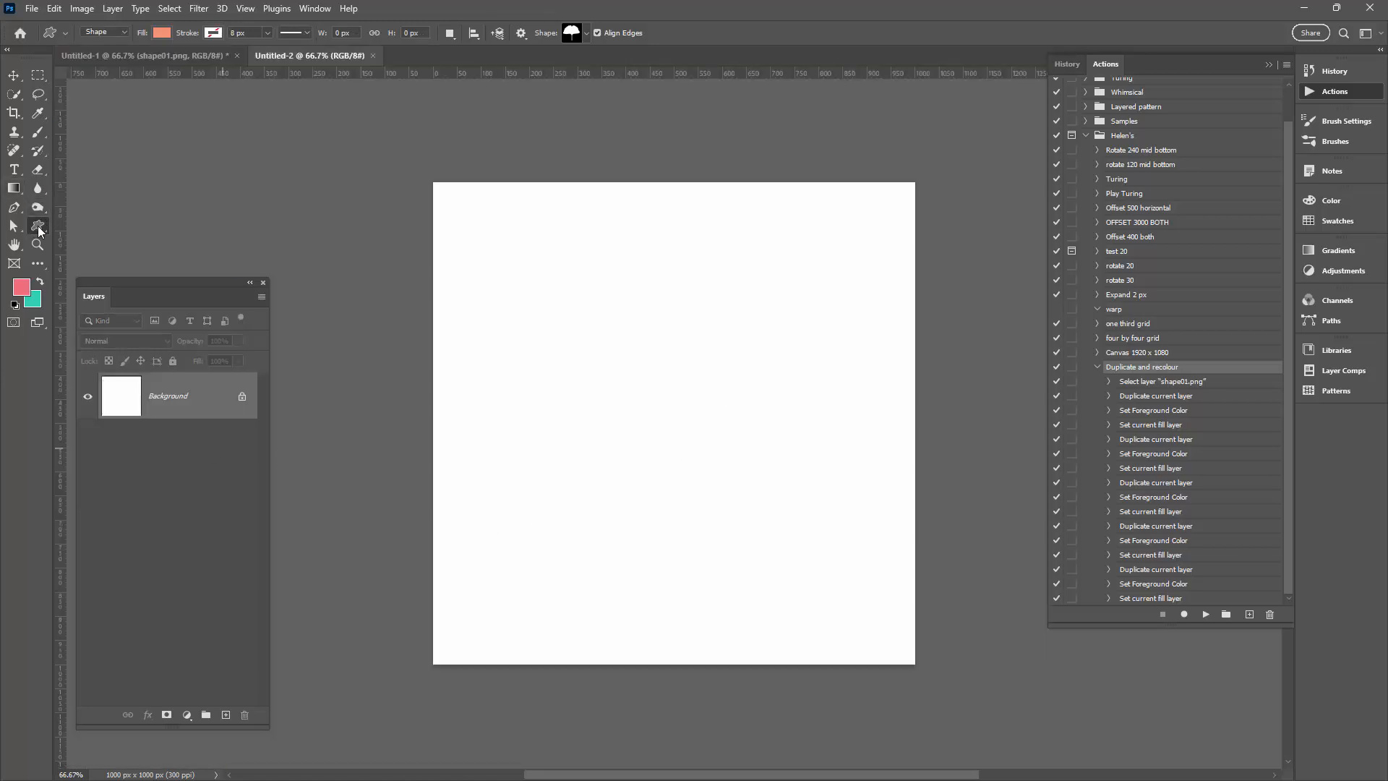
Draw the ginkgo-leaf custom shape about 737 x 648 px across the middle of the canvas and fill it with red
{"action": "left_click", "coordinate": [587, 33]}
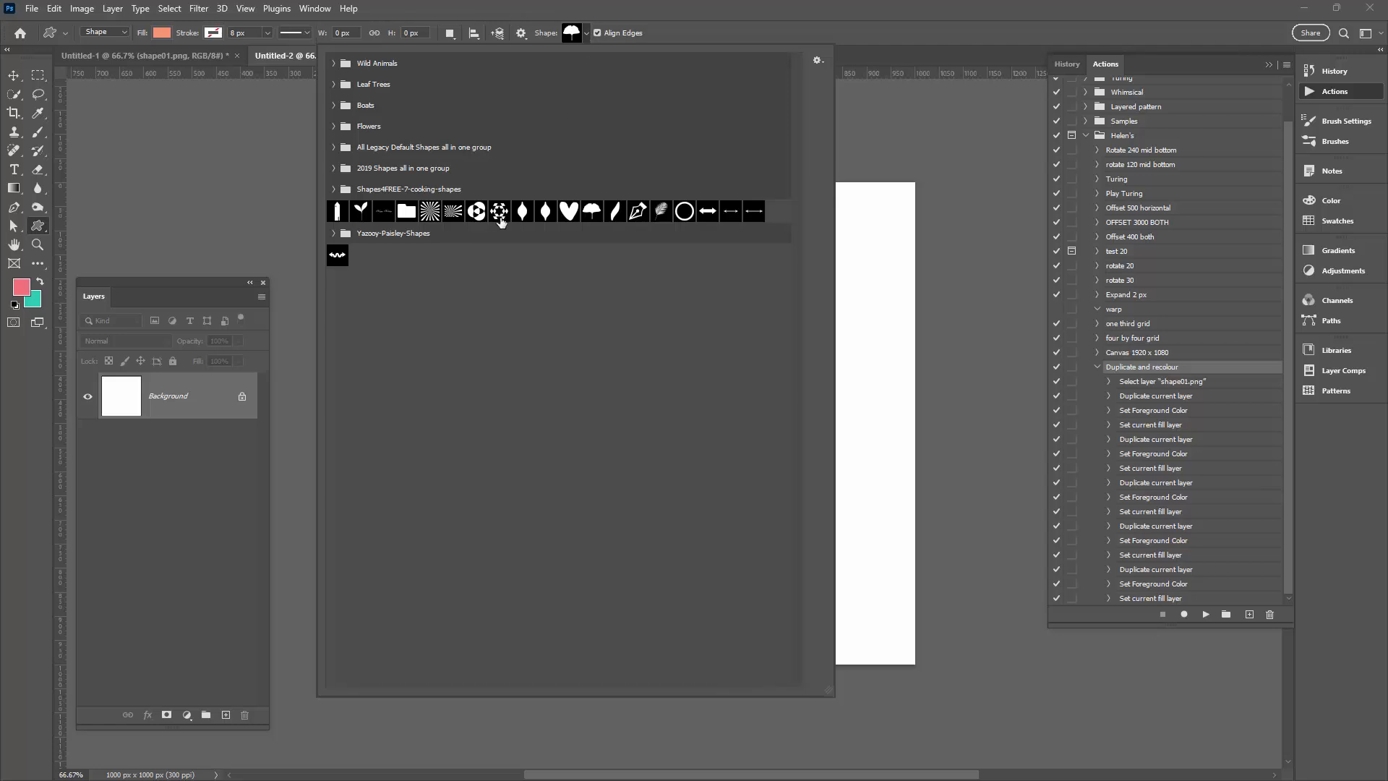
{"action": "left_click", "coordinate": [592, 210]}
{"action": "left_click", "coordinate": [759, 30]}
{"action": "left_click_drag", "start_coordinate": [490, 276], "coordinate": [845, 587]}
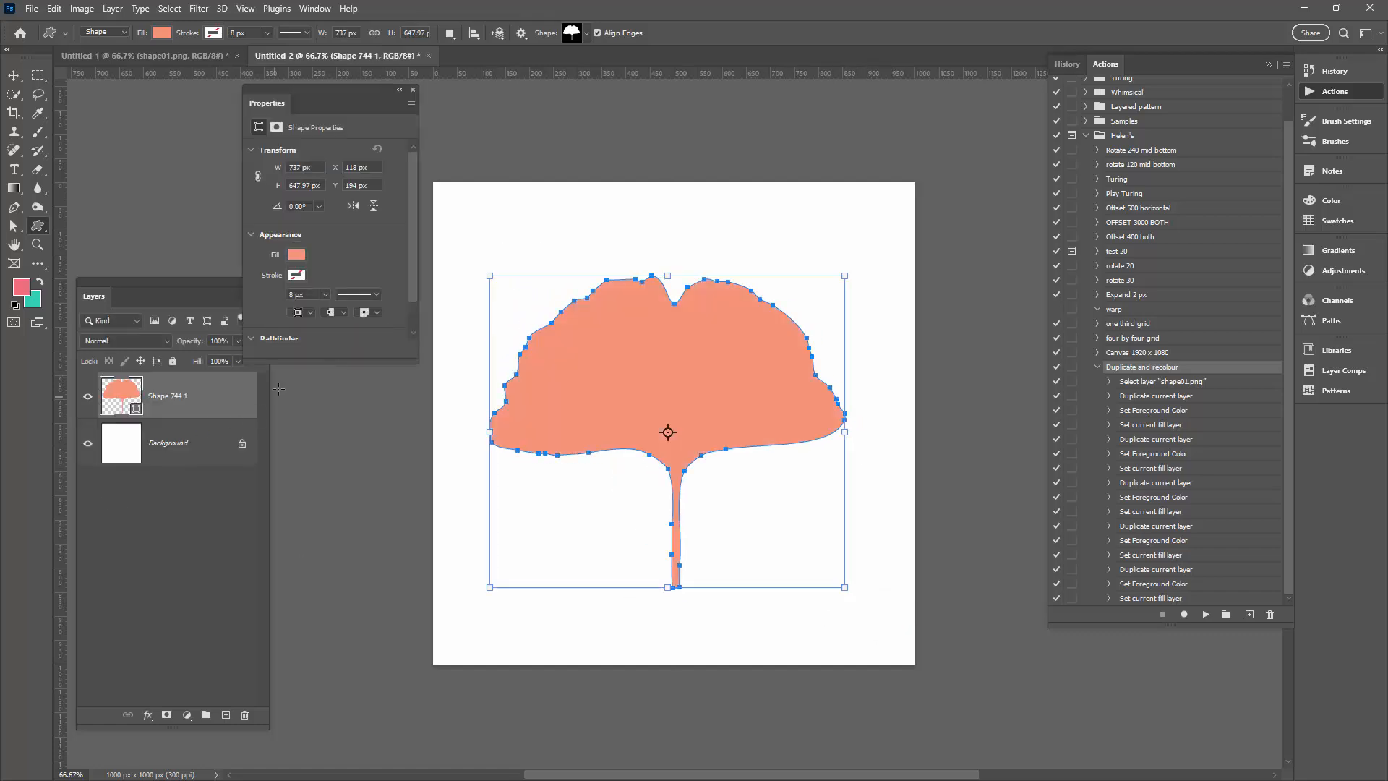
{"action": "left_click", "coordinate": [296, 253]}
{"action": "left_click", "coordinate": [346, 331]}
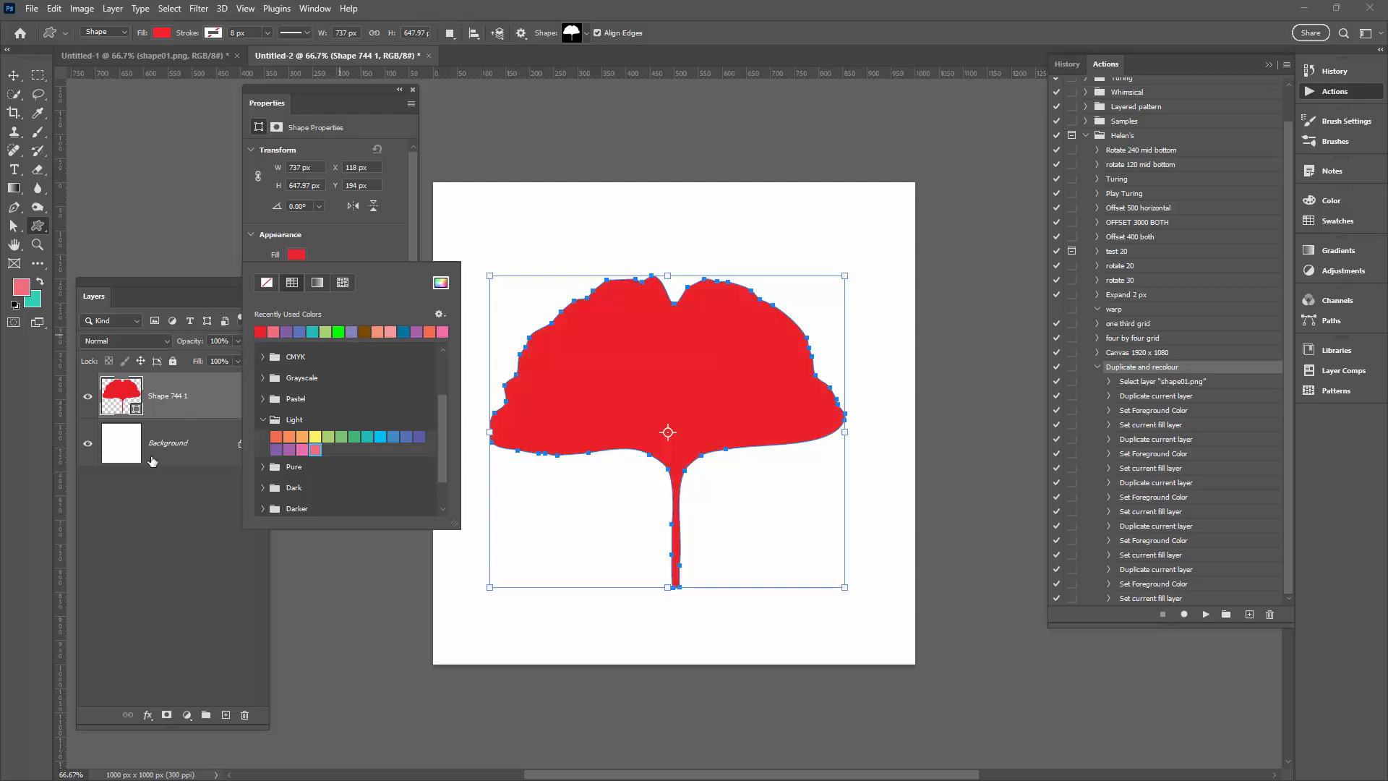
Deselect all layers and close the Properties panel
{"action": "left_click", "coordinate": [159, 518]}
{"action": "left_click", "coordinate": [159, 516]}
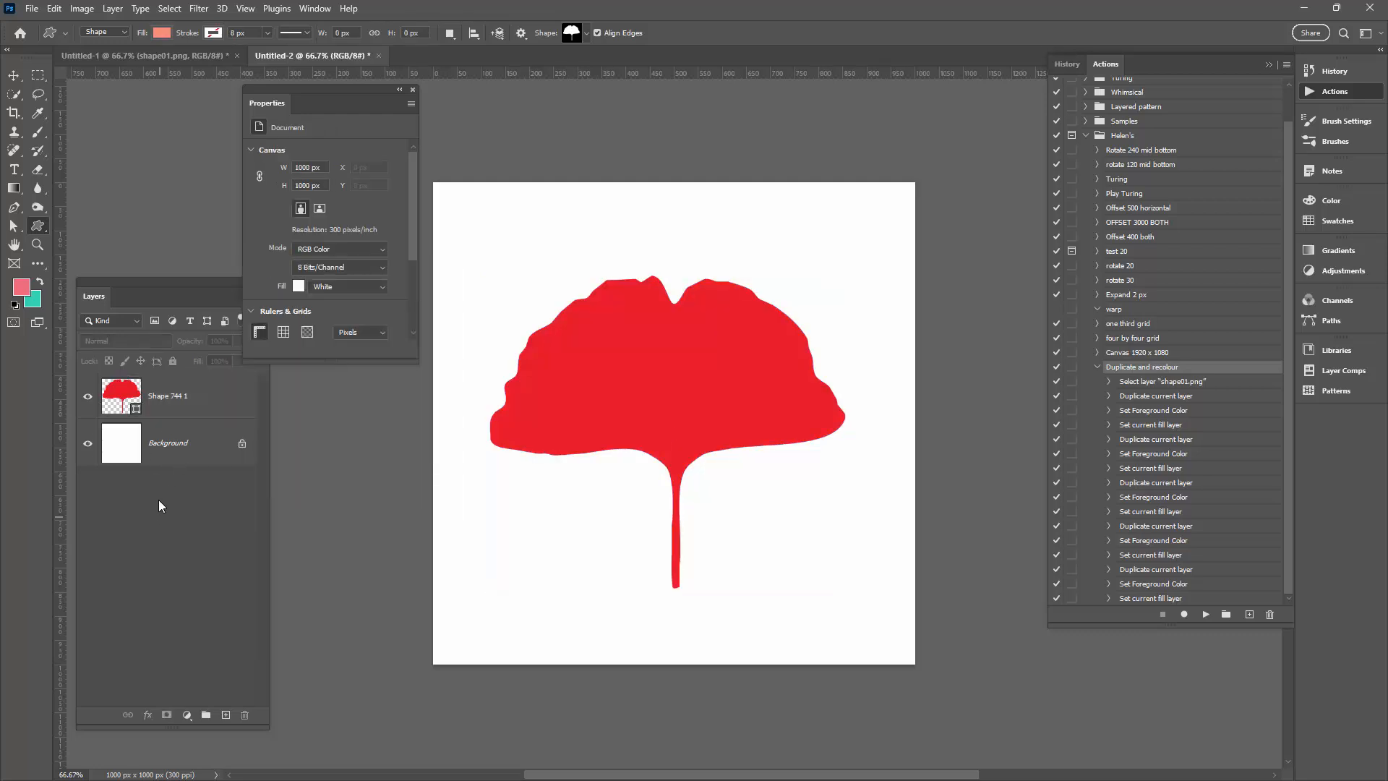
{"action": "left_click", "coordinate": [411, 89]}
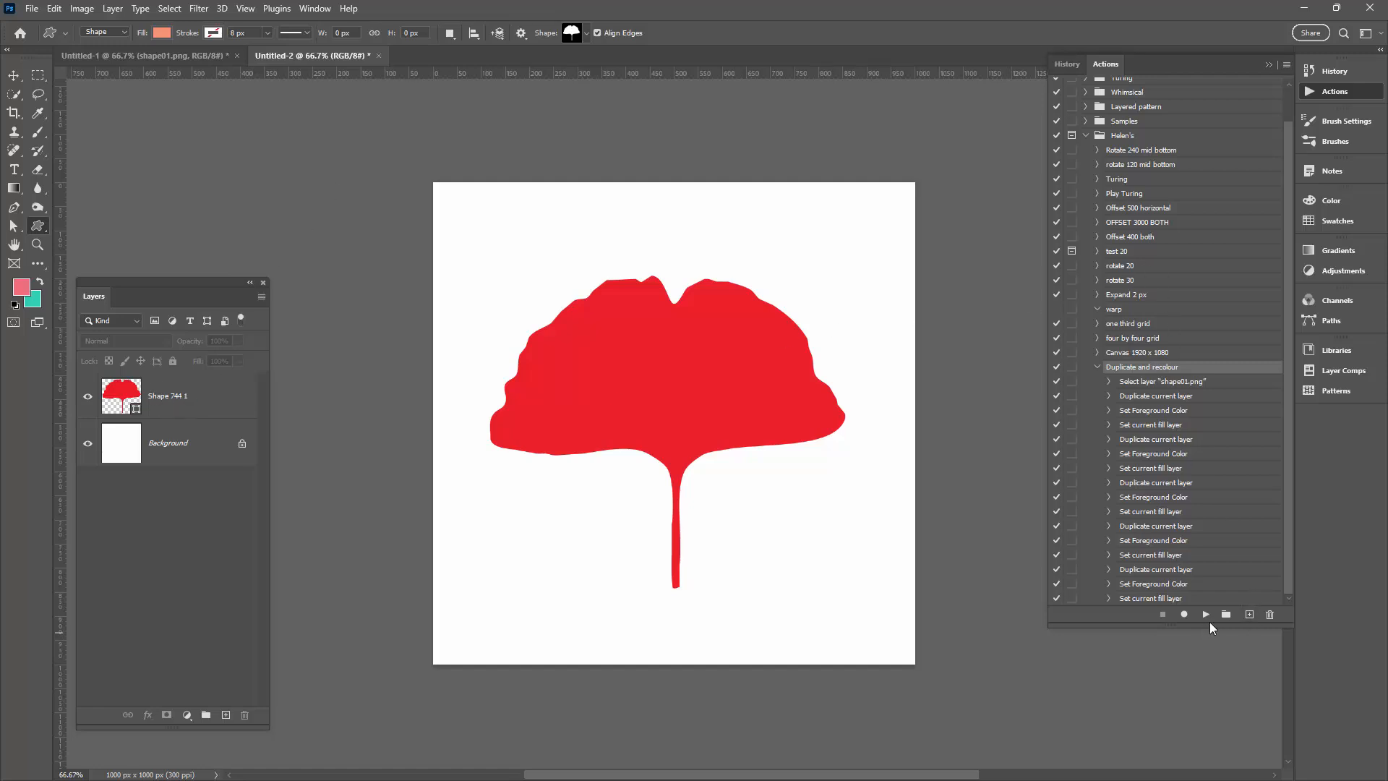
Try to play the Duplicate and recolour action on the new document, stopping it at the Select command
{"action": "left_click", "coordinate": [1206, 615]}
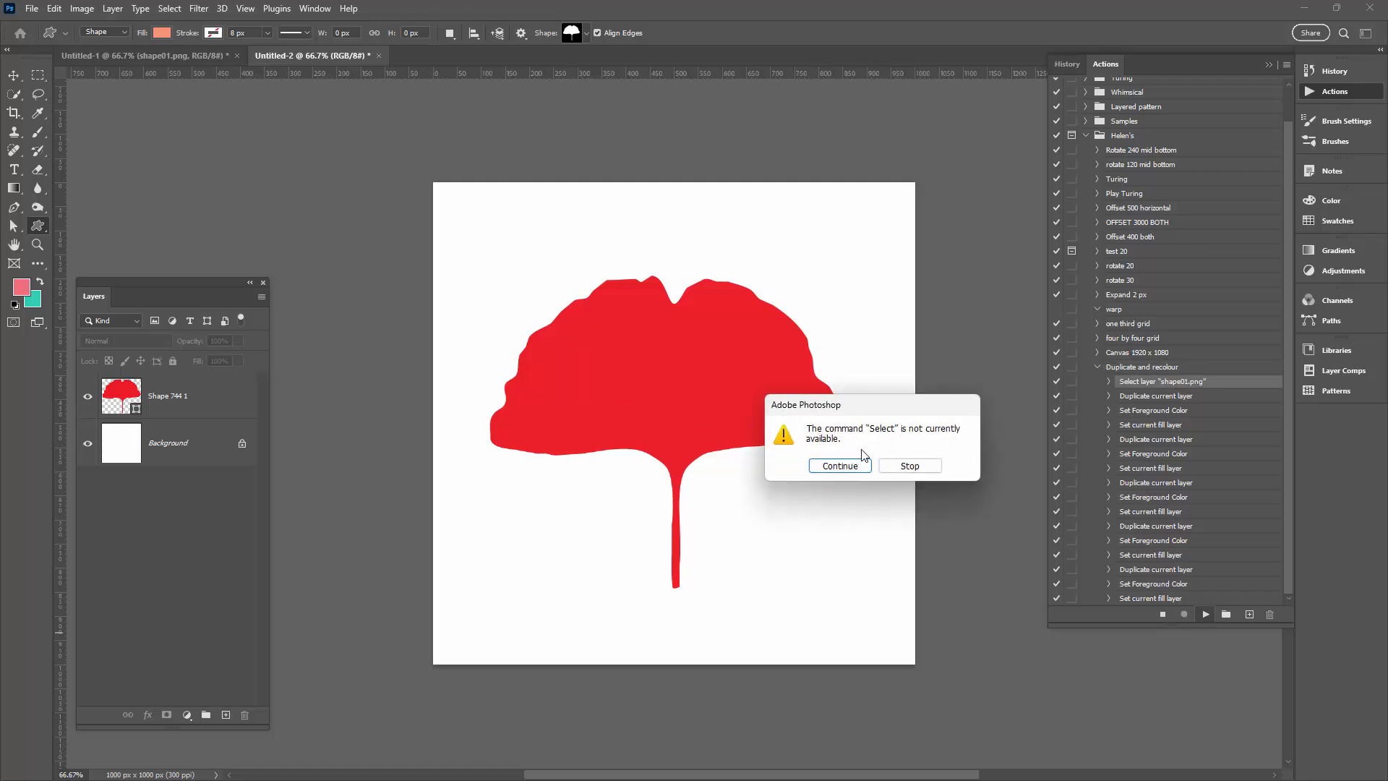
{"action": "left_click", "coordinate": [894, 470]}
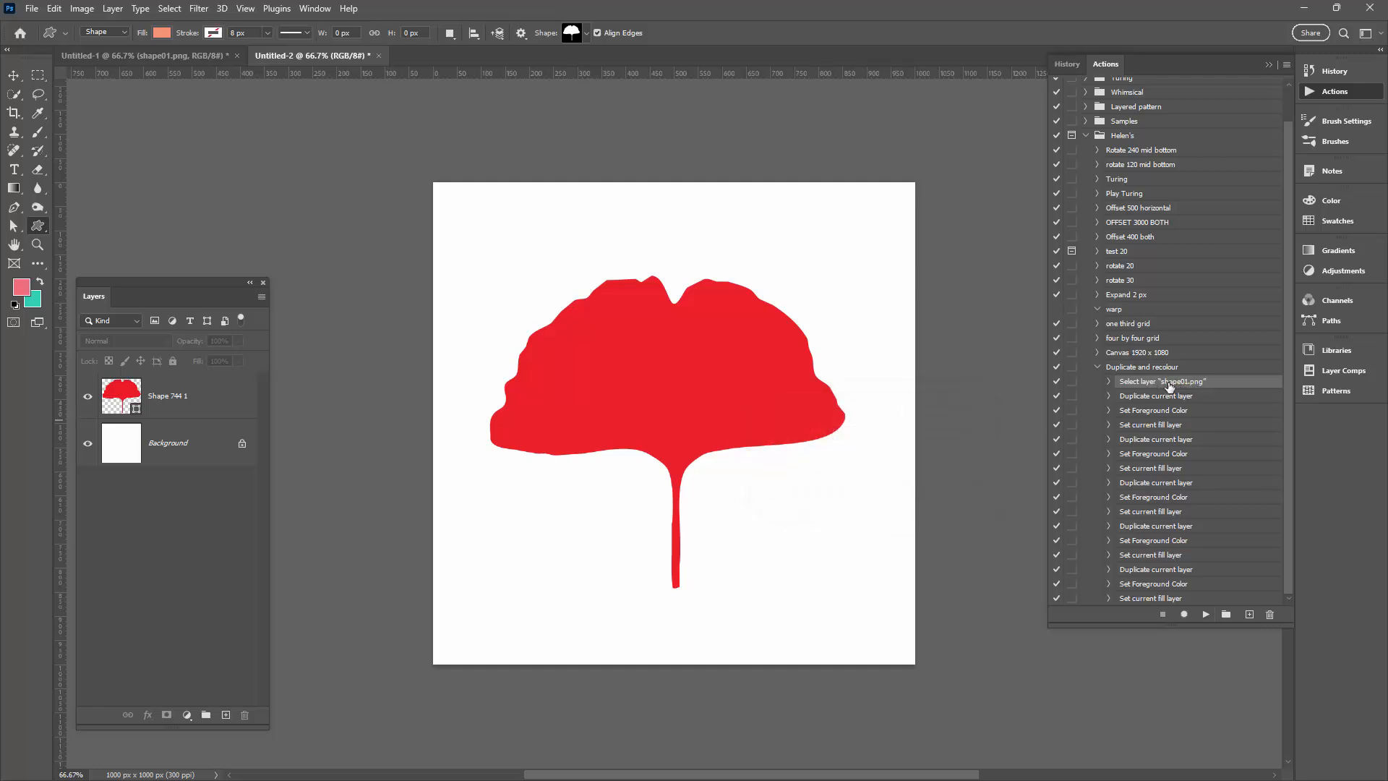
Rename the red shape's layer to shape01.png and leave no layer selected
{"action": "double_click", "coordinate": [165, 396]}
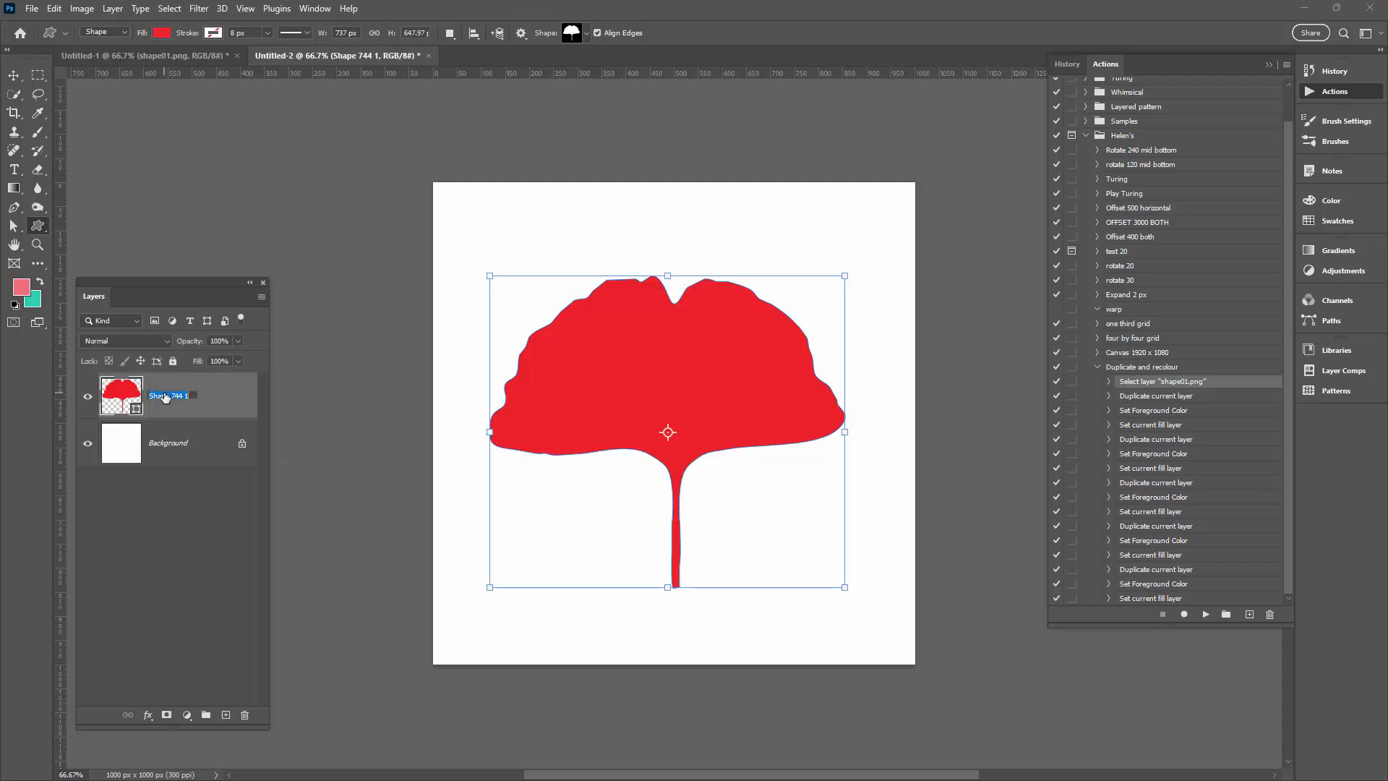
{"action": "type", "text": "shape01.png"}
{"action": "left_click", "coordinate": [181, 489]}
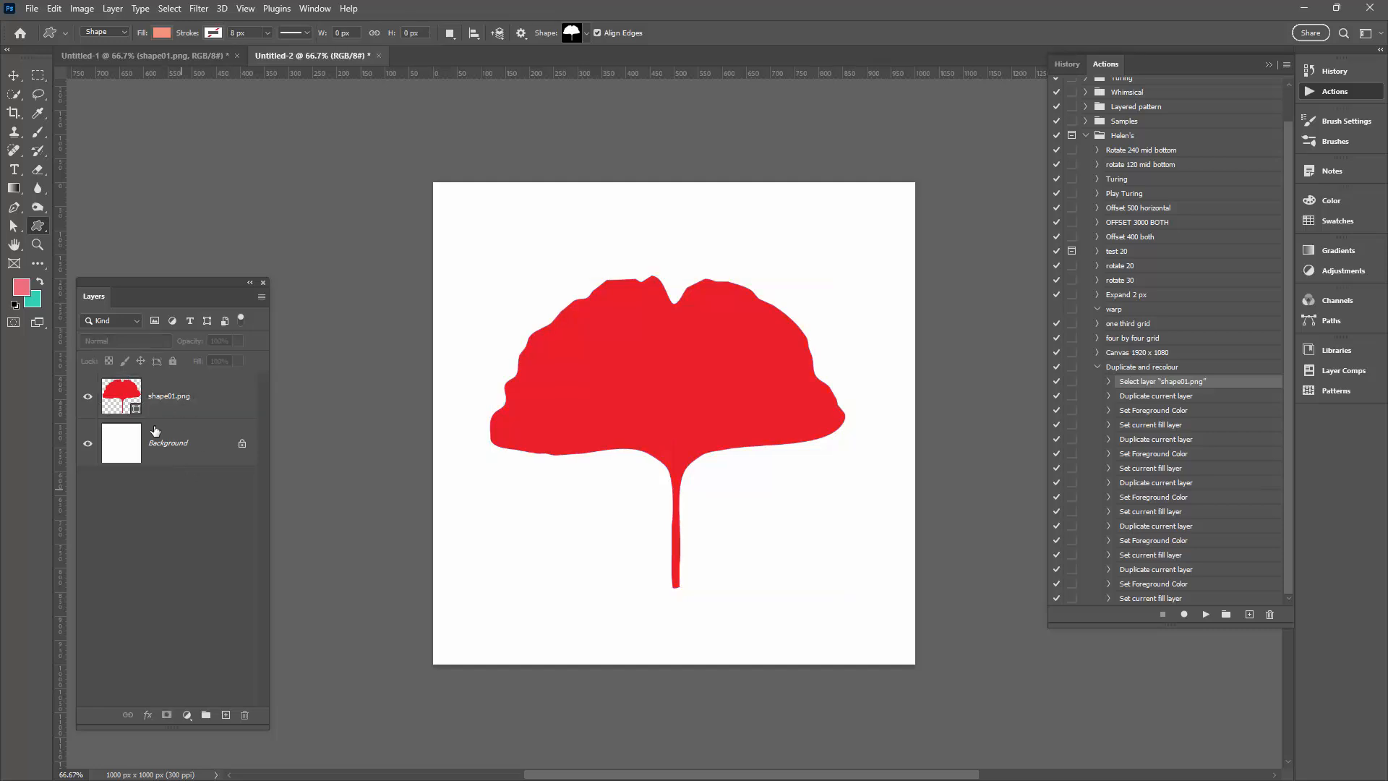
Play the whole Duplicate and recolour action on the new document
{"action": "left_click", "coordinate": [1131, 370]}
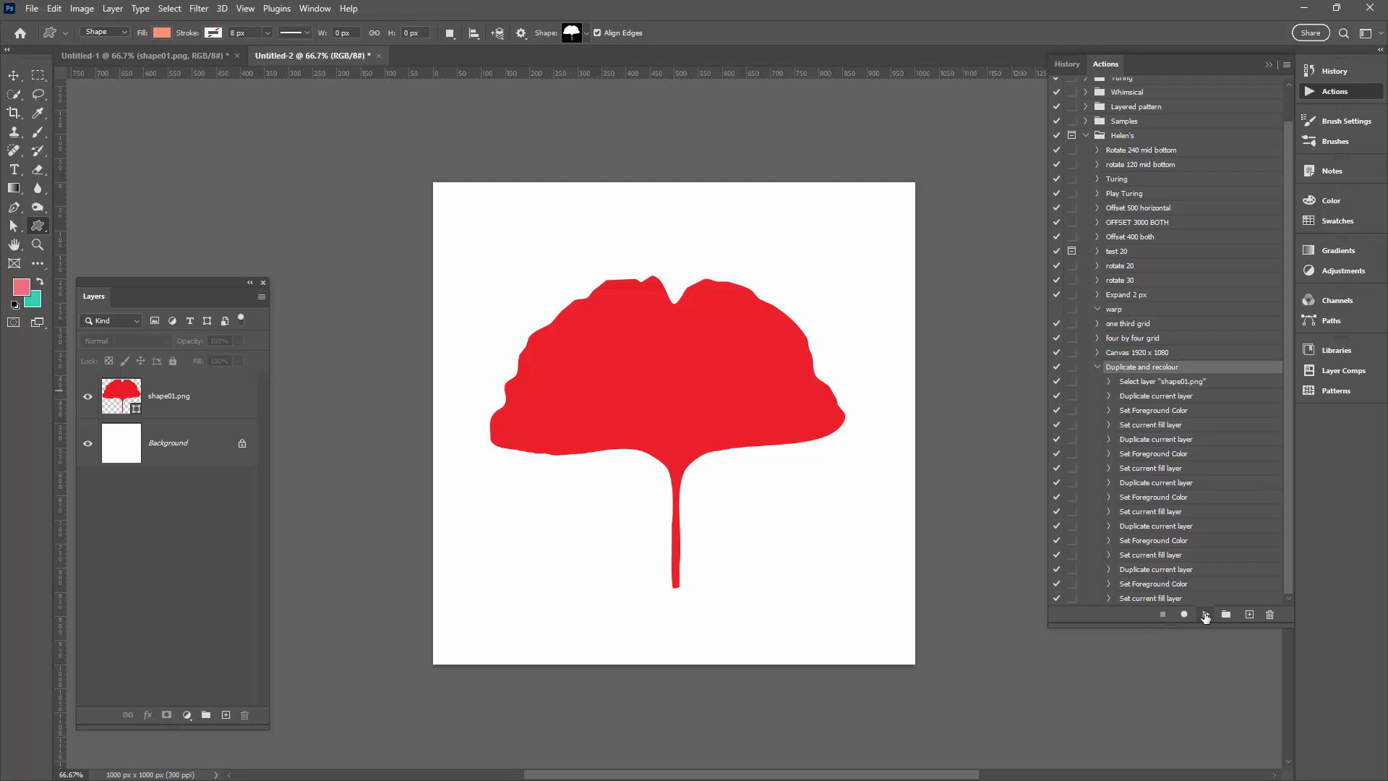
{"action": "left_click", "coordinate": [1205, 616]}
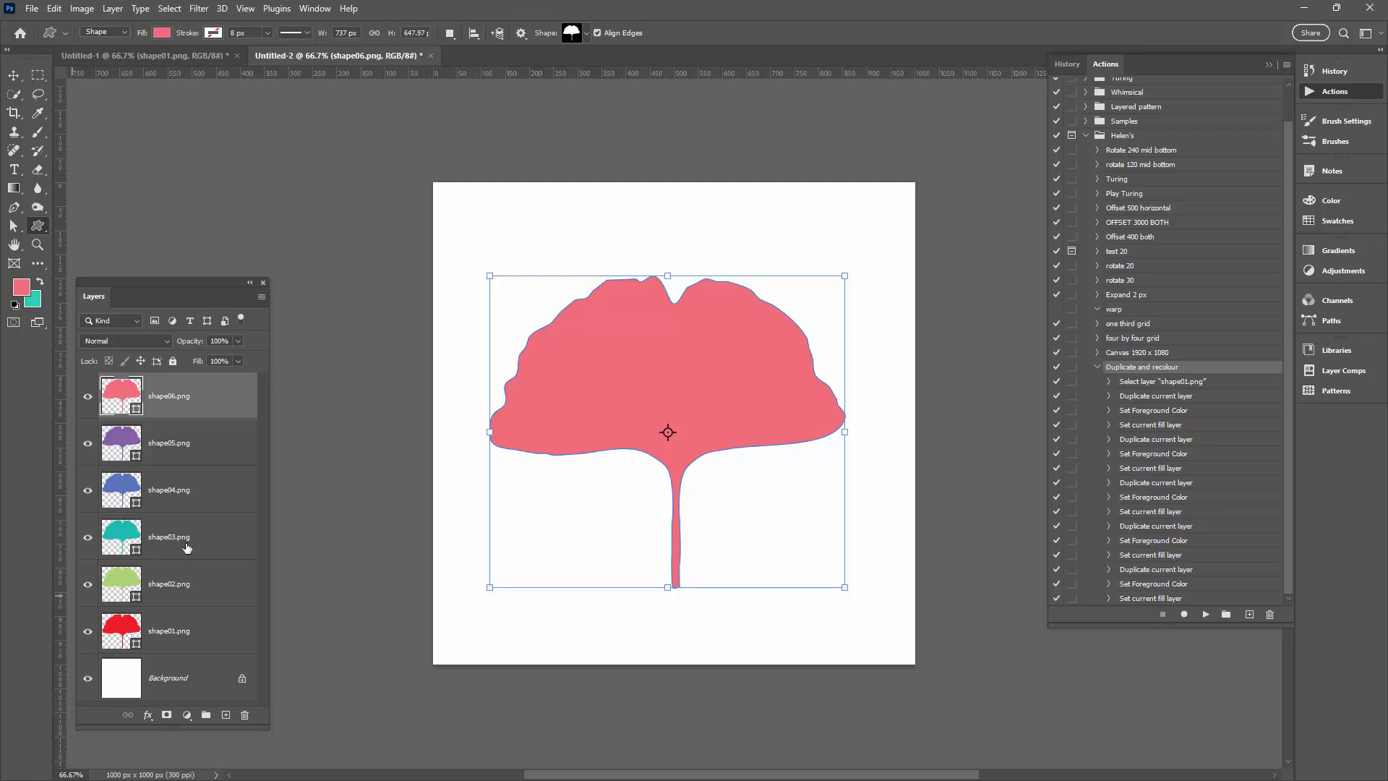
Delete the layers shape02.png through shape06.png, keeping shape01.png and the background
{"action": "left_click", "coordinate": [188, 582], "text": "shift"}
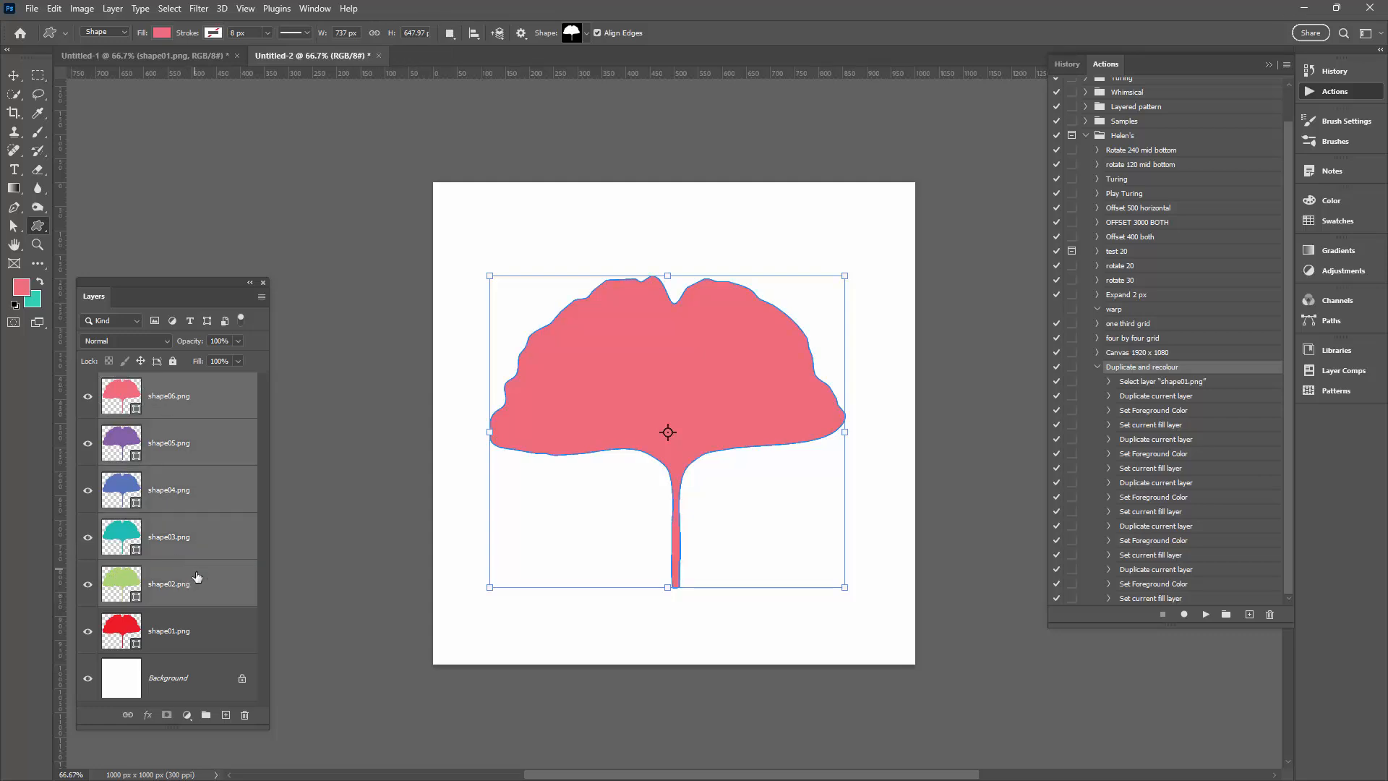
{"action": "key", "text": "Delete"}
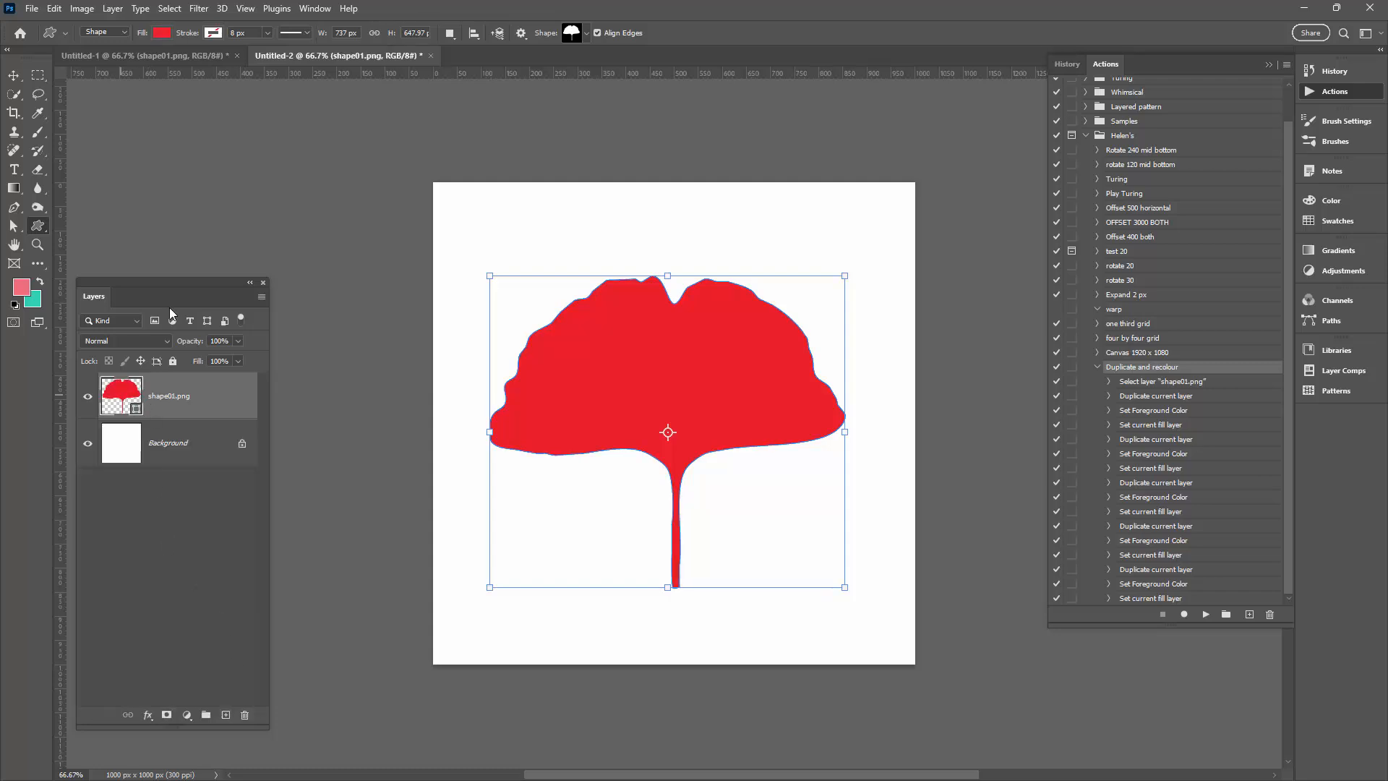
Change the shape01.png fill to the magenta RGB swatch and leave no layer selected
{"action": "left_click", "coordinate": [163, 33]}
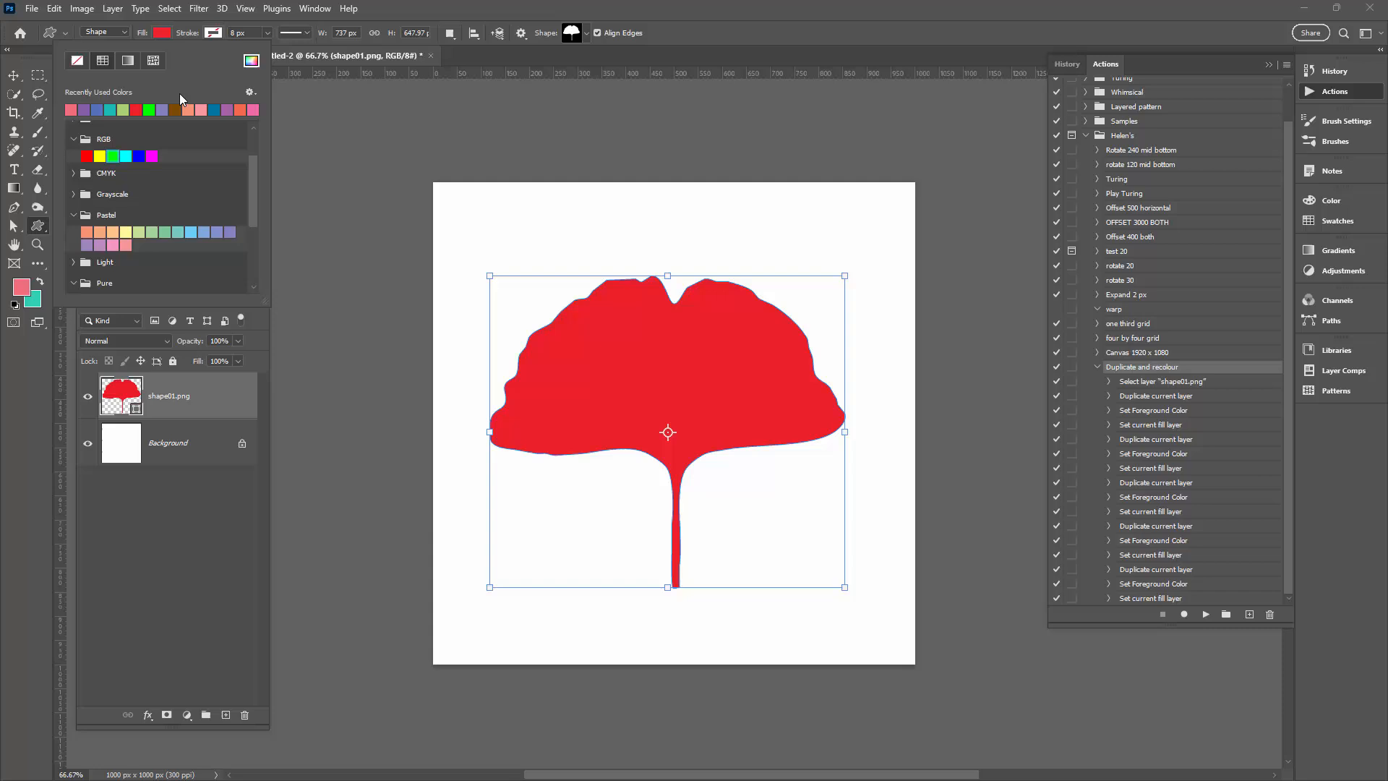
{"action": "left_click", "coordinate": [152, 156]}
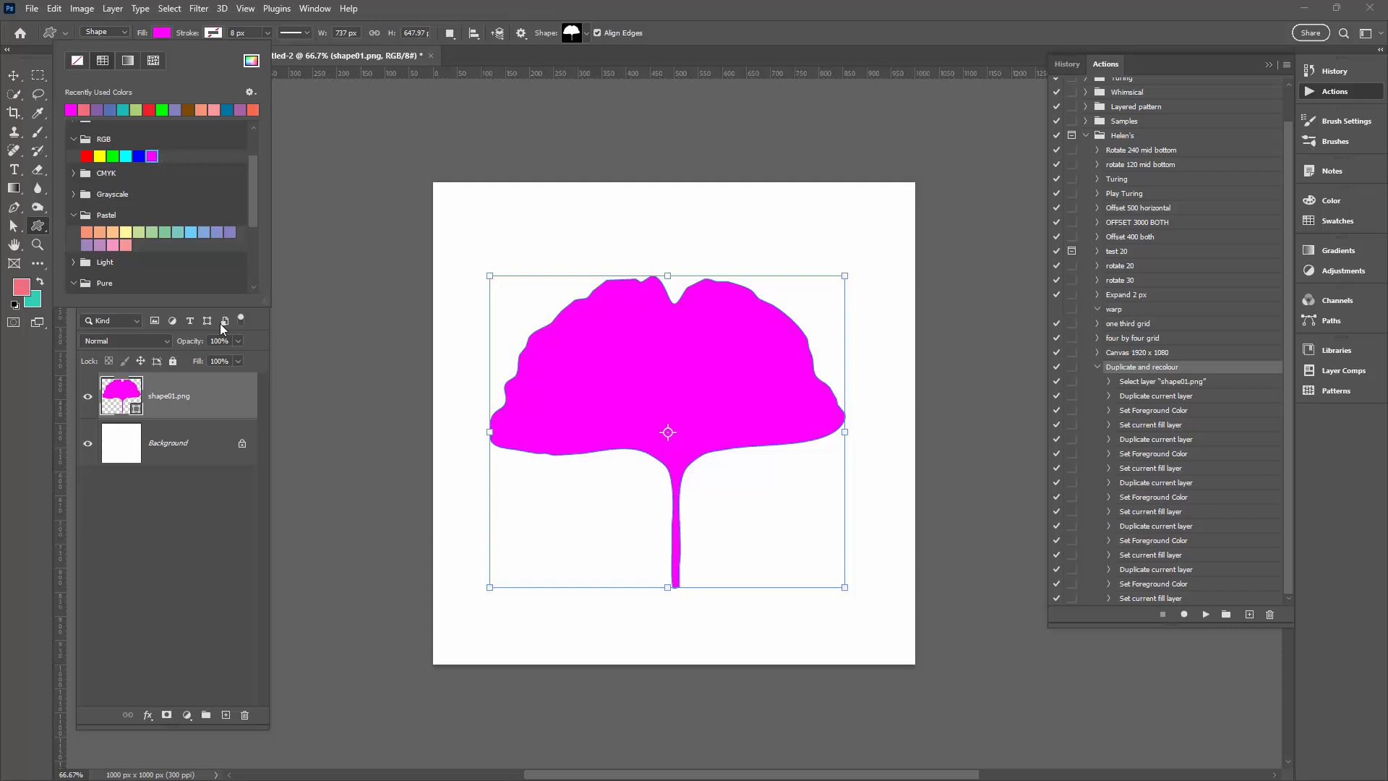
{"action": "left_click", "coordinate": [218, 517]}
{"action": "left_click", "coordinate": [210, 506]}
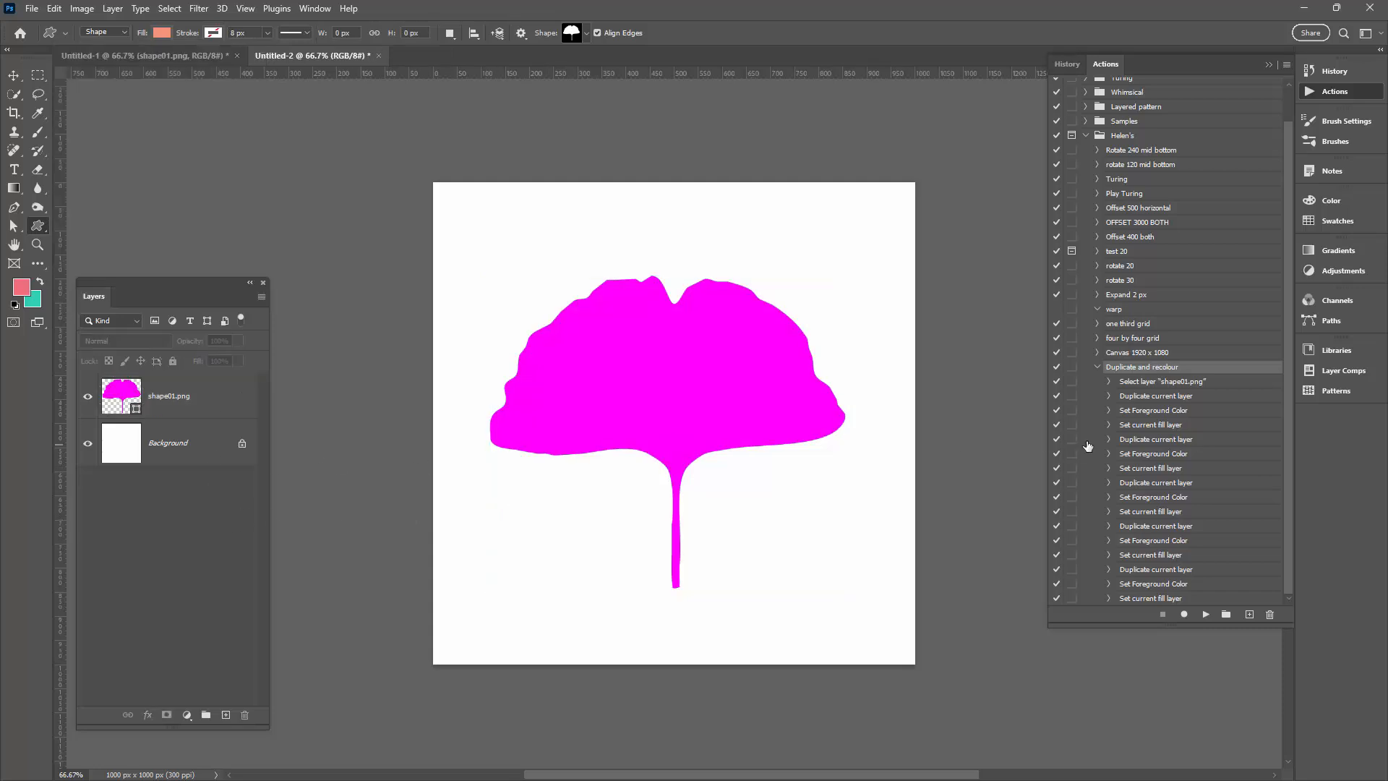
Play the Duplicate and recolour action on the magenta shape, collapse its recorded commands, and deselect all layers with the Move tool
{"action": "left_click", "coordinate": [1204, 615]}
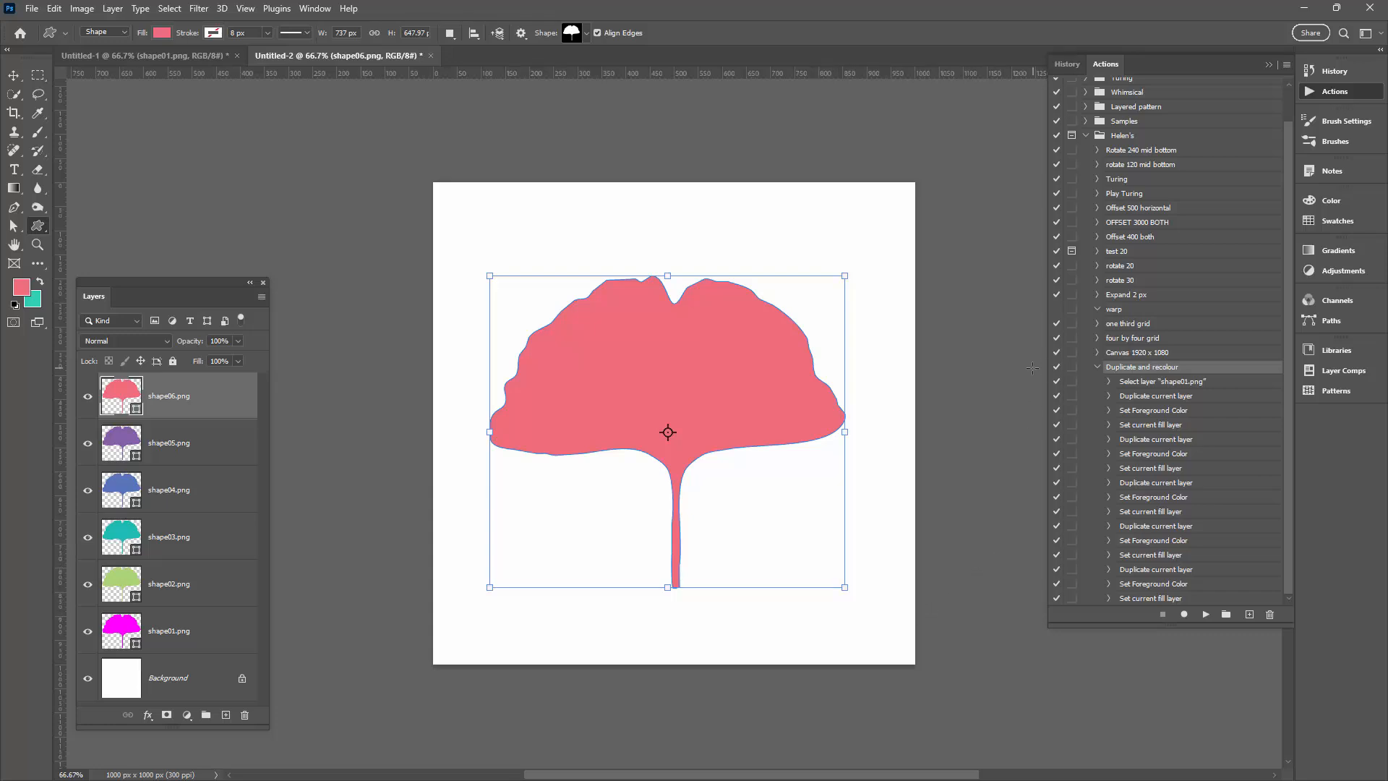
{"action": "left_click", "coordinate": [1098, 367]}
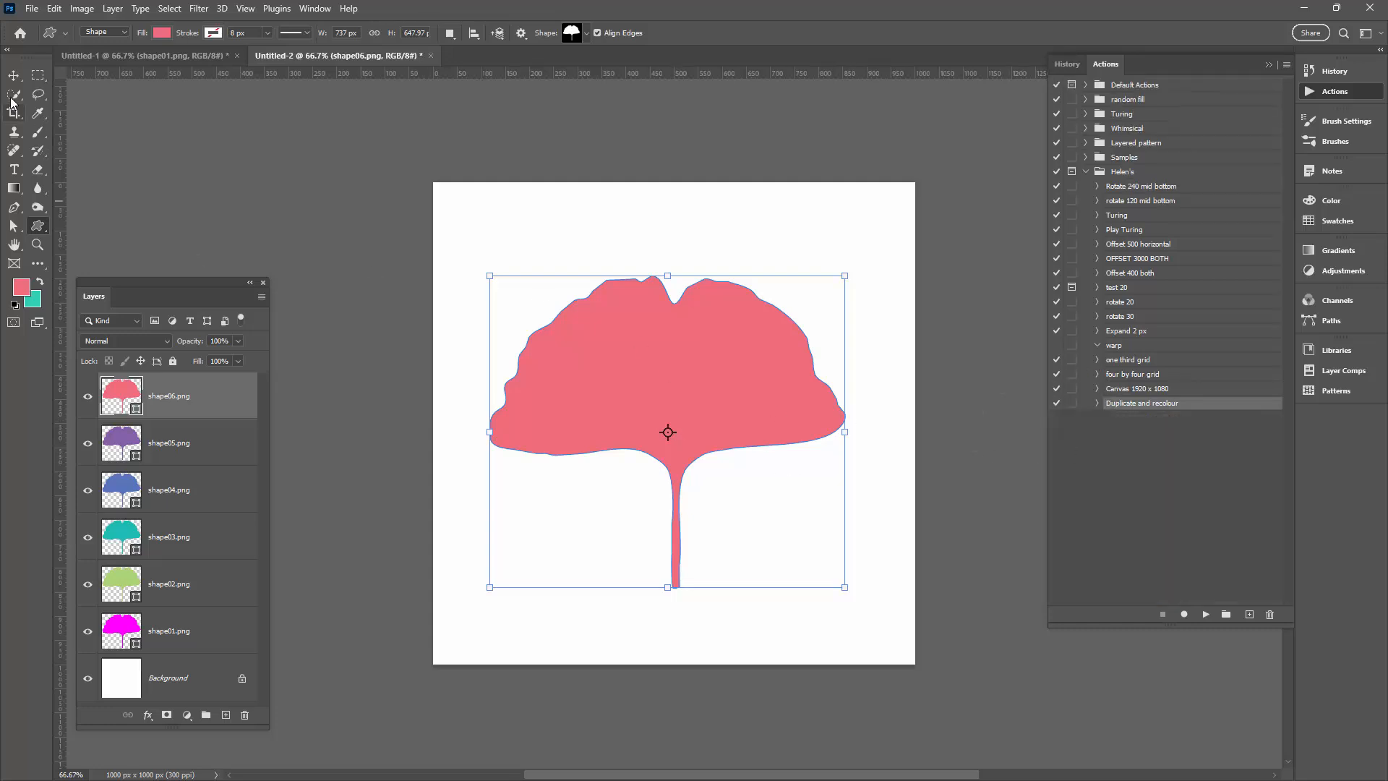
{"action": "left_click", "coordinate": [14, 75]}
{"action": "left_click", "coordinate": [514, 523]}
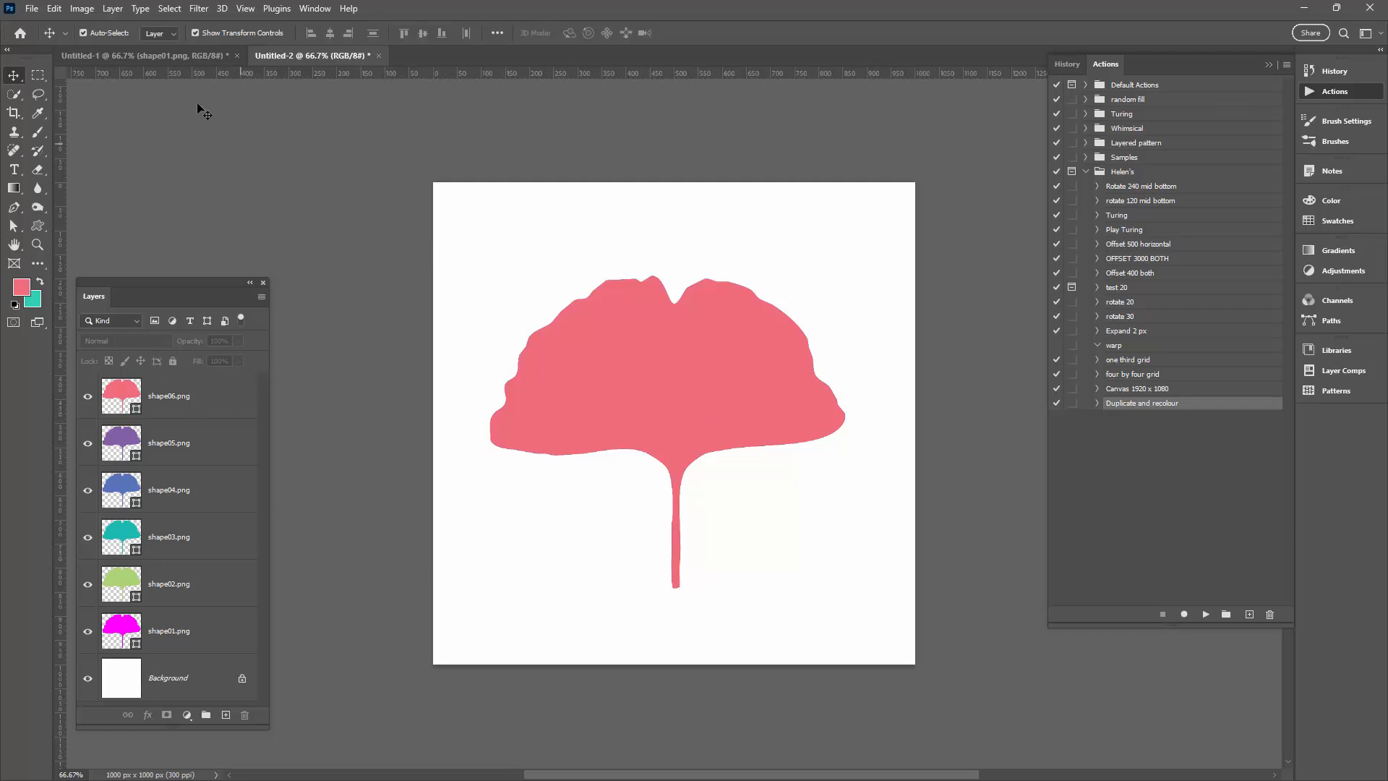
Start saving the document and create a new folder called video images inside the Shapes stuff folder
{"action": "left_click", "coordinate": [39, 13]}
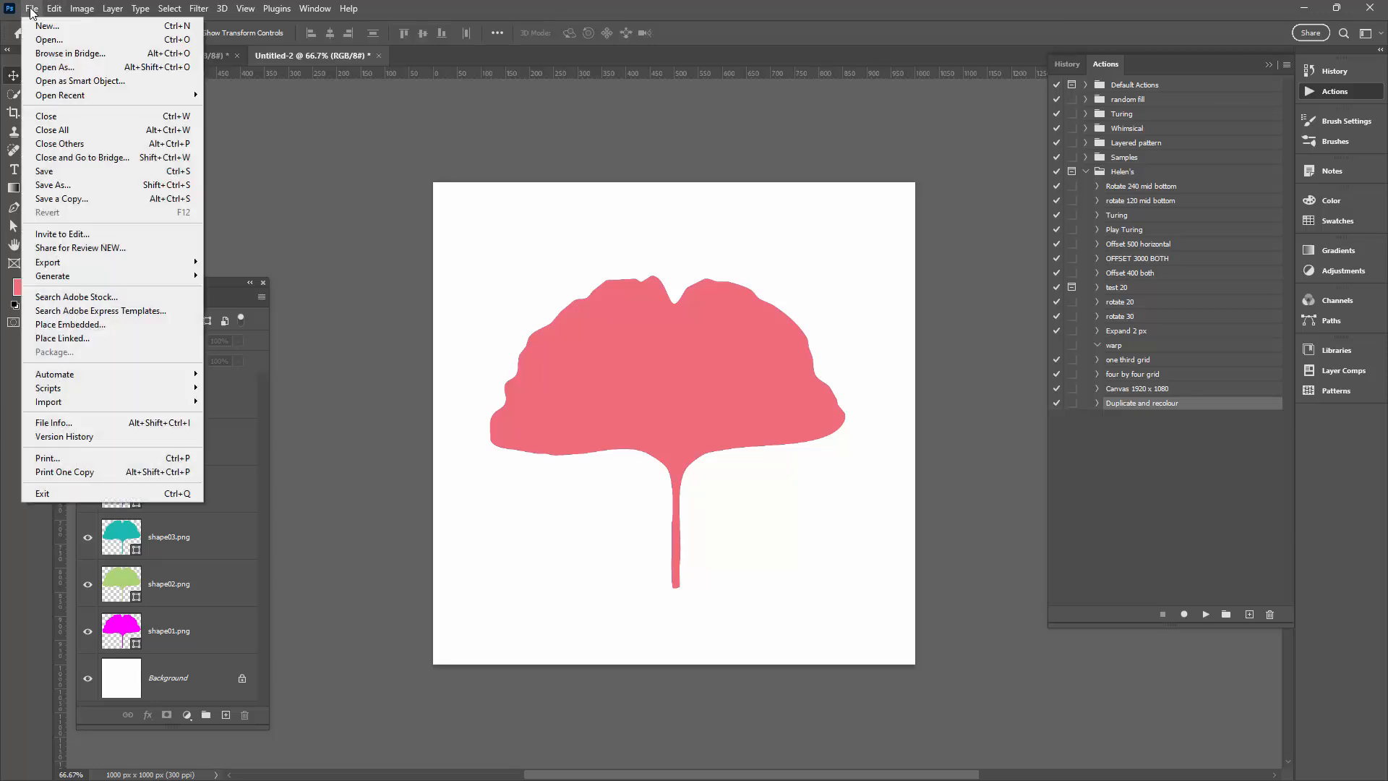
{"action": "left_click", "coordinate": [71, 172]}
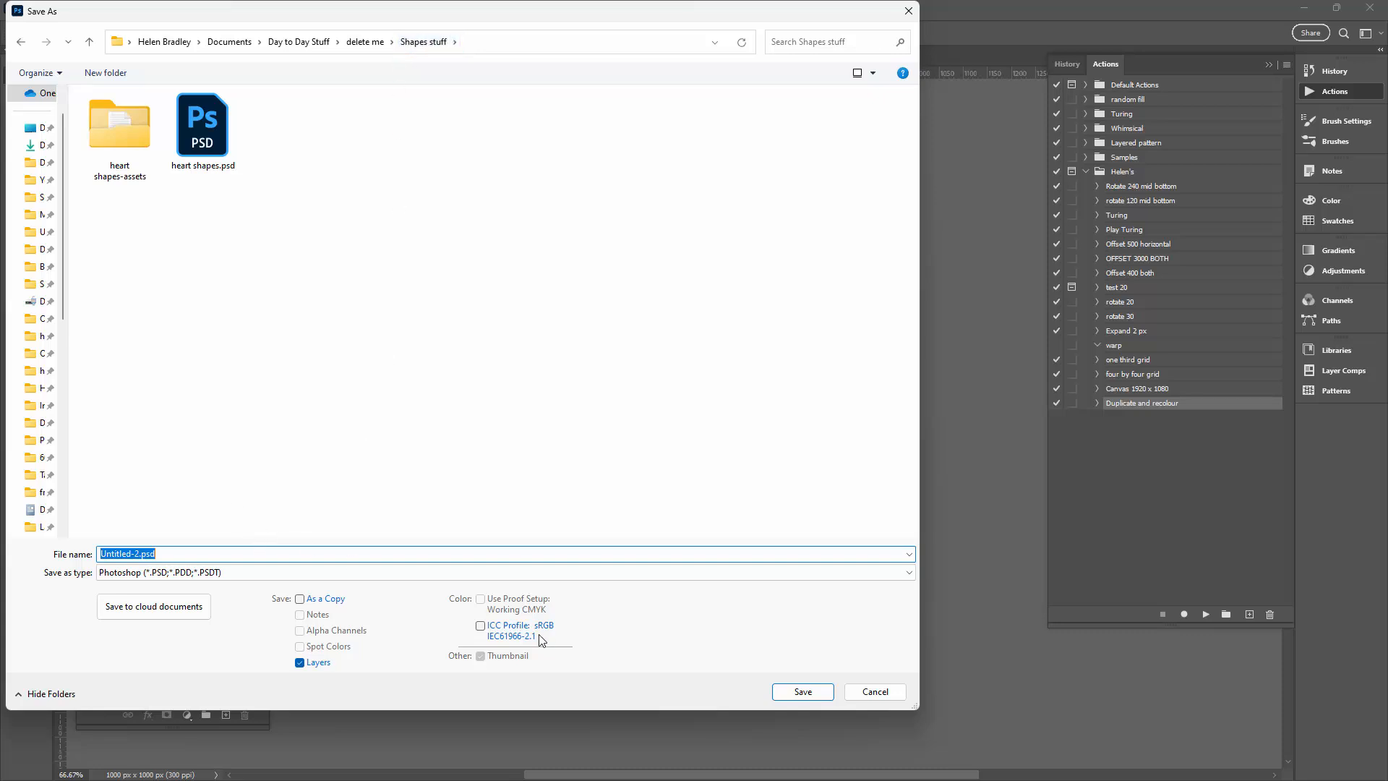
{"action": "right_click", "coordinate": [323, 154]}
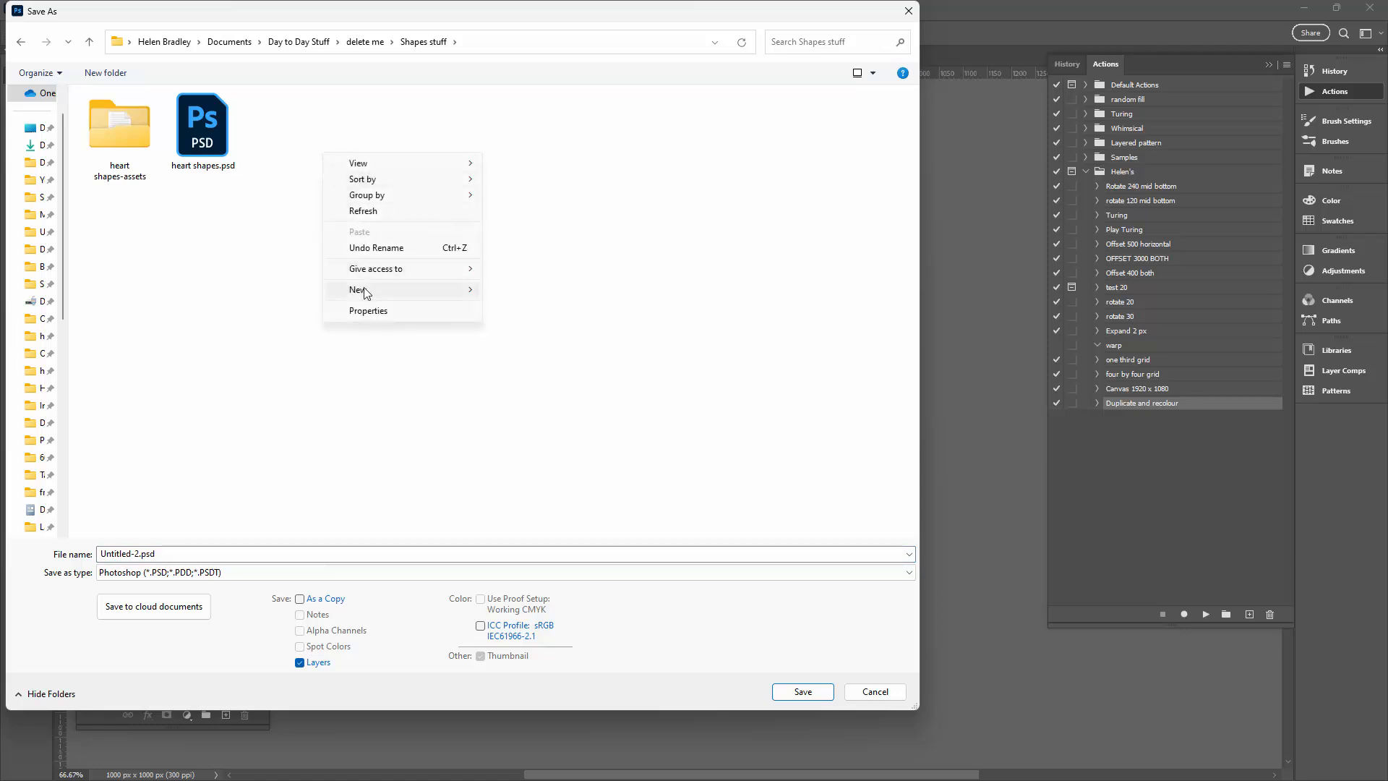
{"action": "mouse_move", "coordinate": [366, 293]}
{"action": "left_click", "coordinate": [509, 289]}
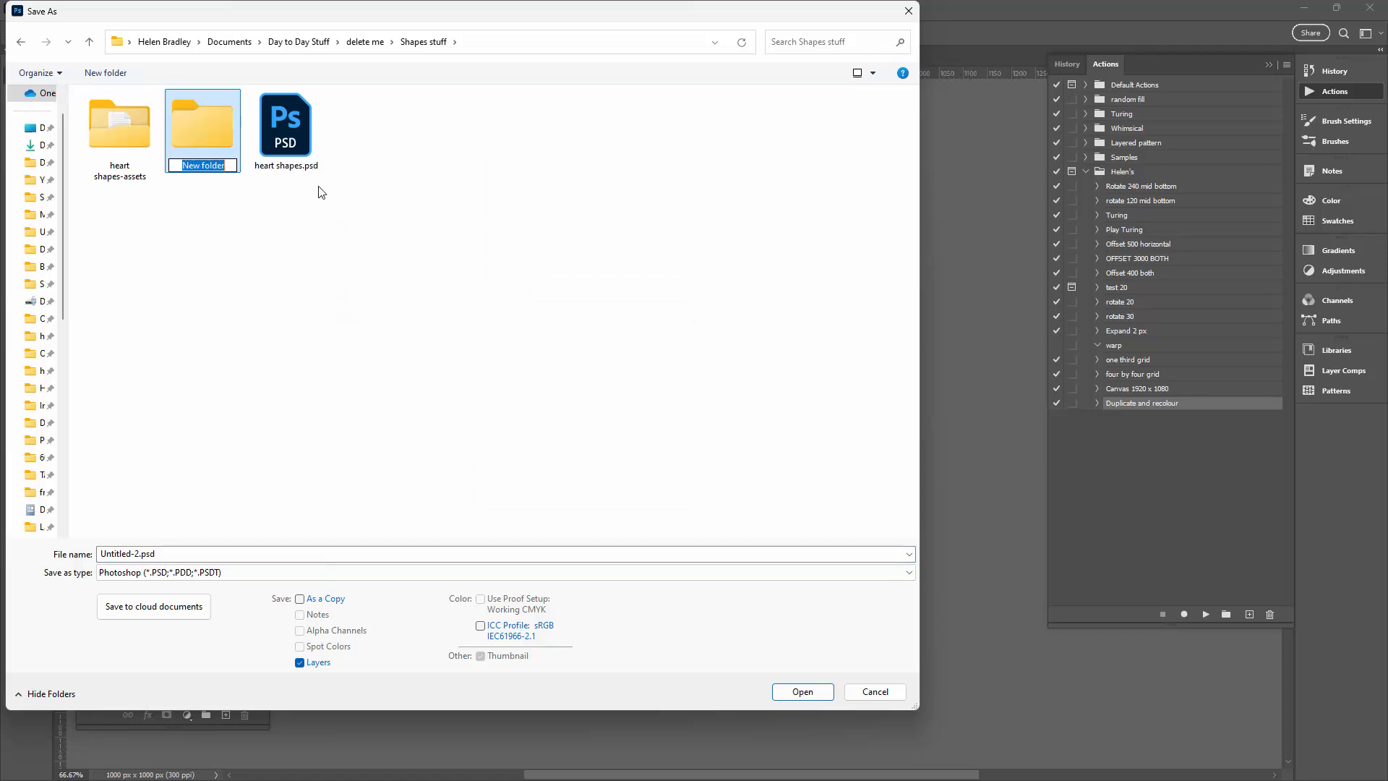
{"action": "type", "text": "vide"}
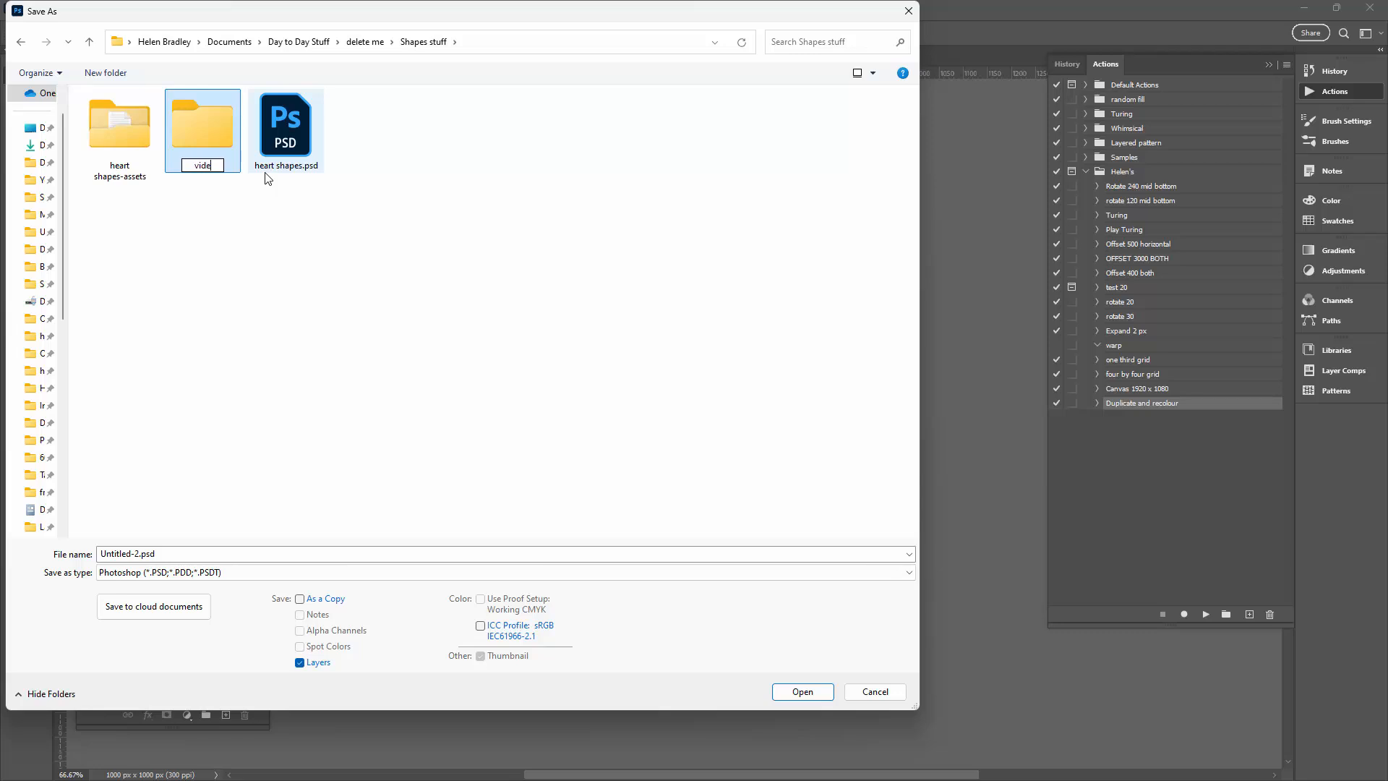
{"action": "type", "text": "o images"}
Save the document as the Photoshop file video1 in the video images folder
{"action": "double_click", "coordinate": [208, 139]}
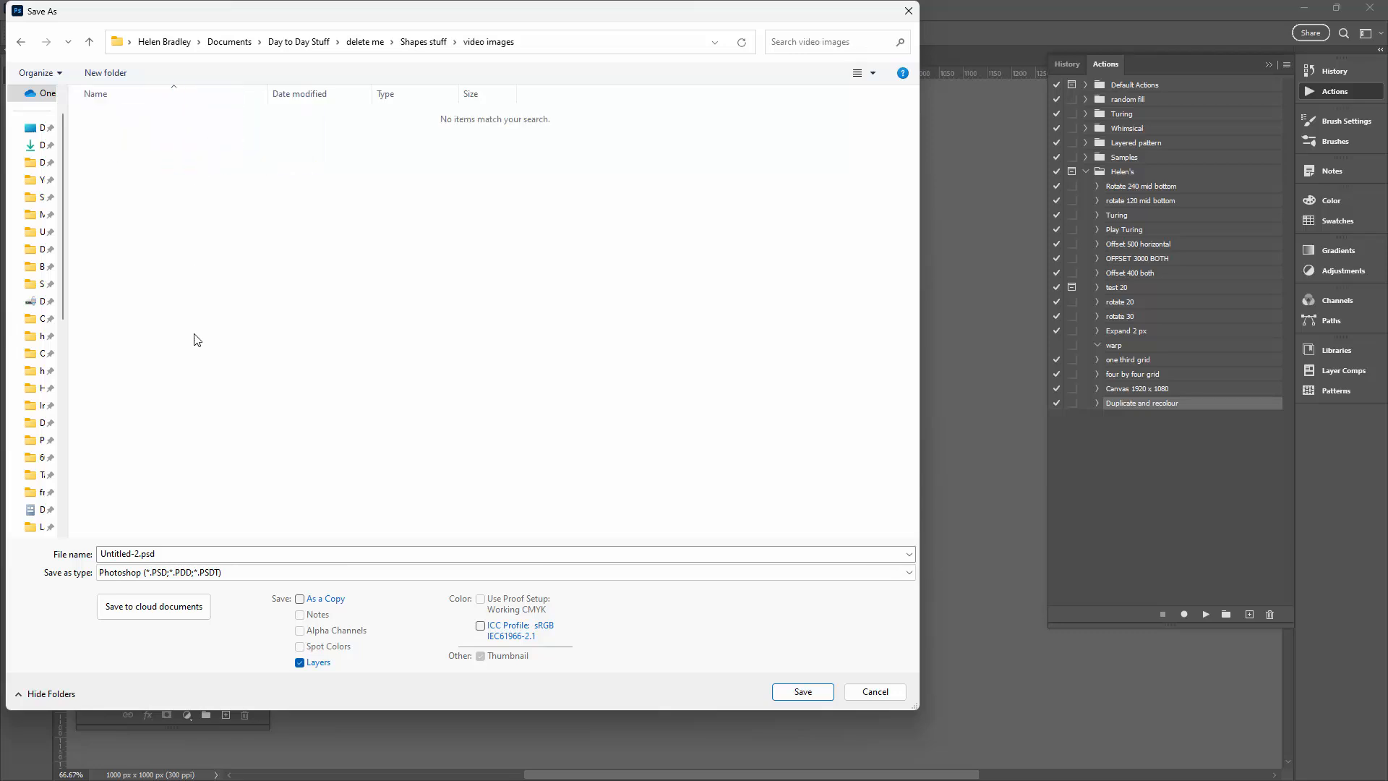
{"action": "type", "text": "video"}
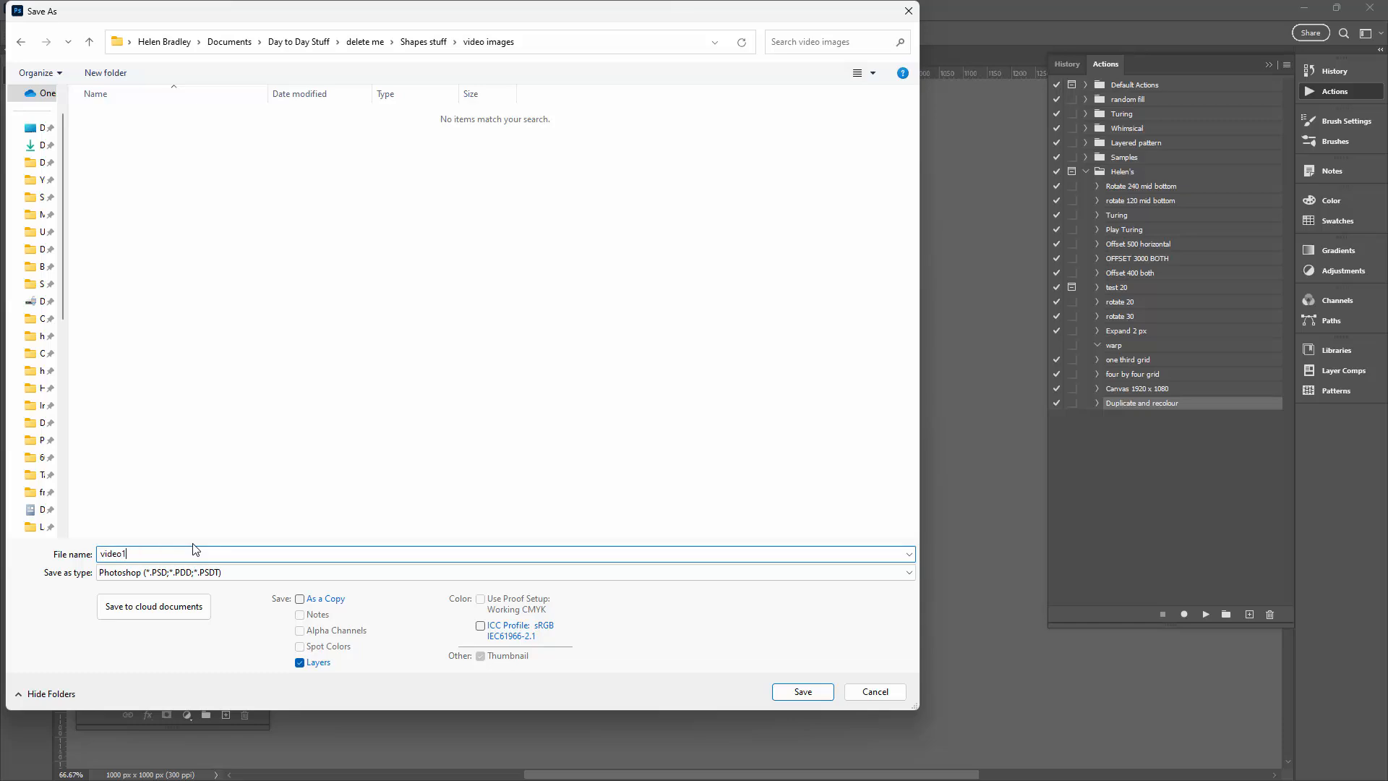
{"action": "type", "text": "1"}
{"action": "key", "text": "Return"}
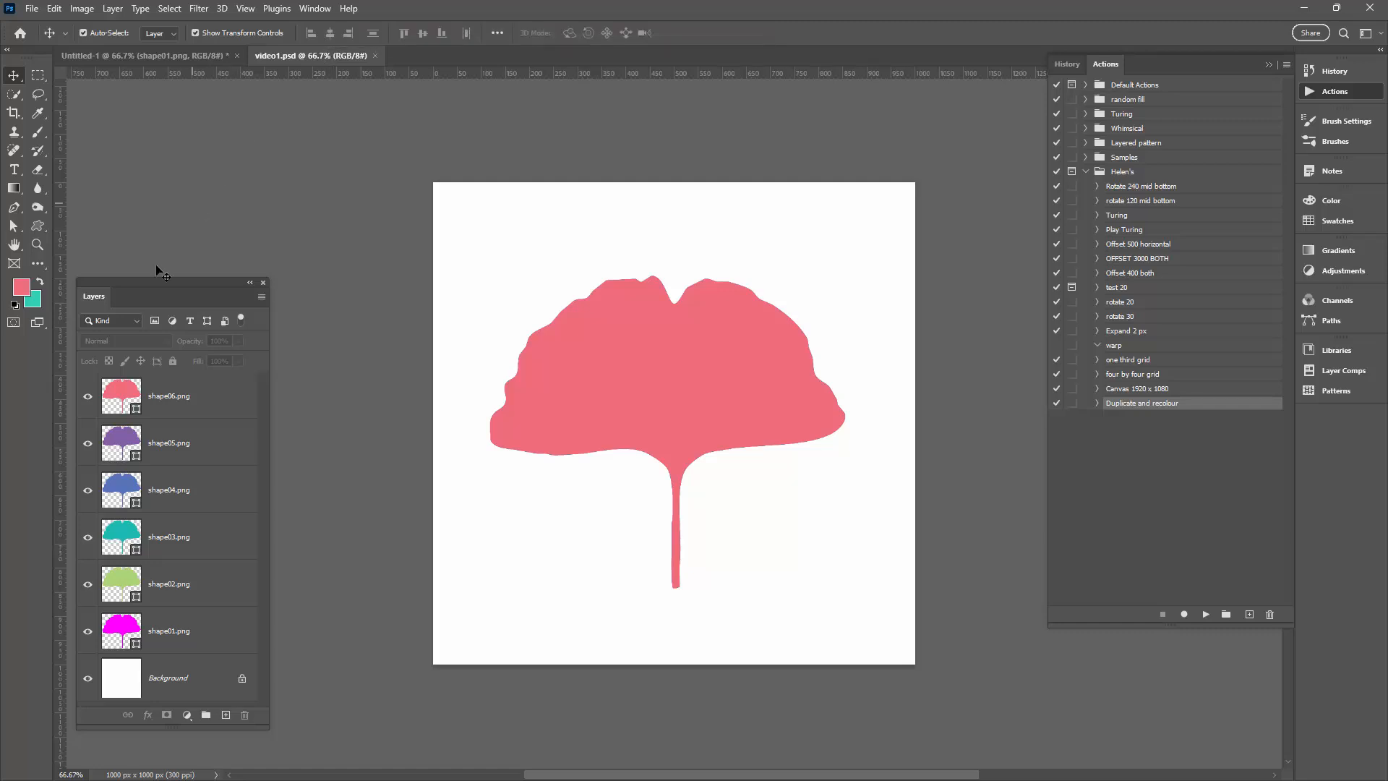
Hide the Background layer and turn on Generate Image Assets for the document
{"action": "left_click", "coordinate": [88, 678]}
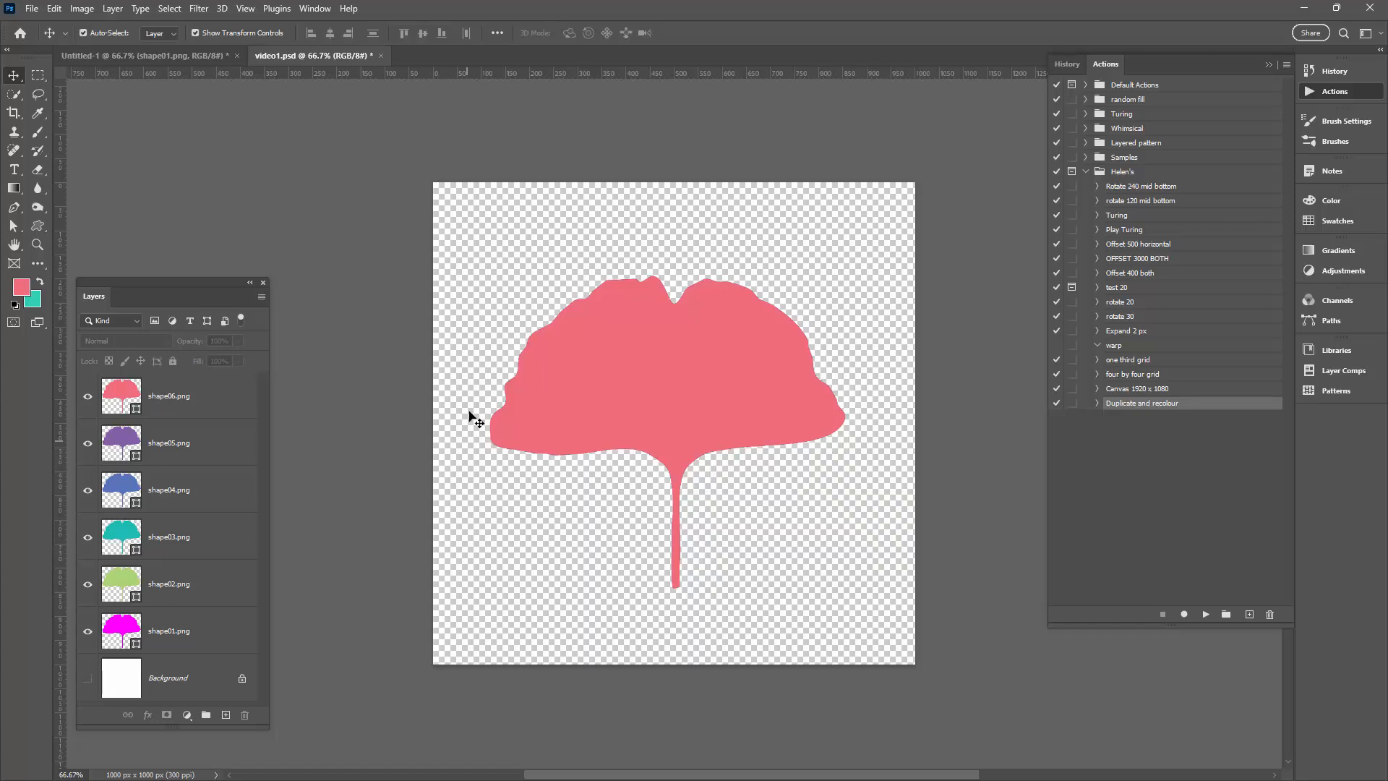
{"action": "left_click", "coordinate": [89, 397]}
{"action": "left_click", "coordinate": [89, 397]}
{"action": "left_click", "coordinate": [32, 9]}
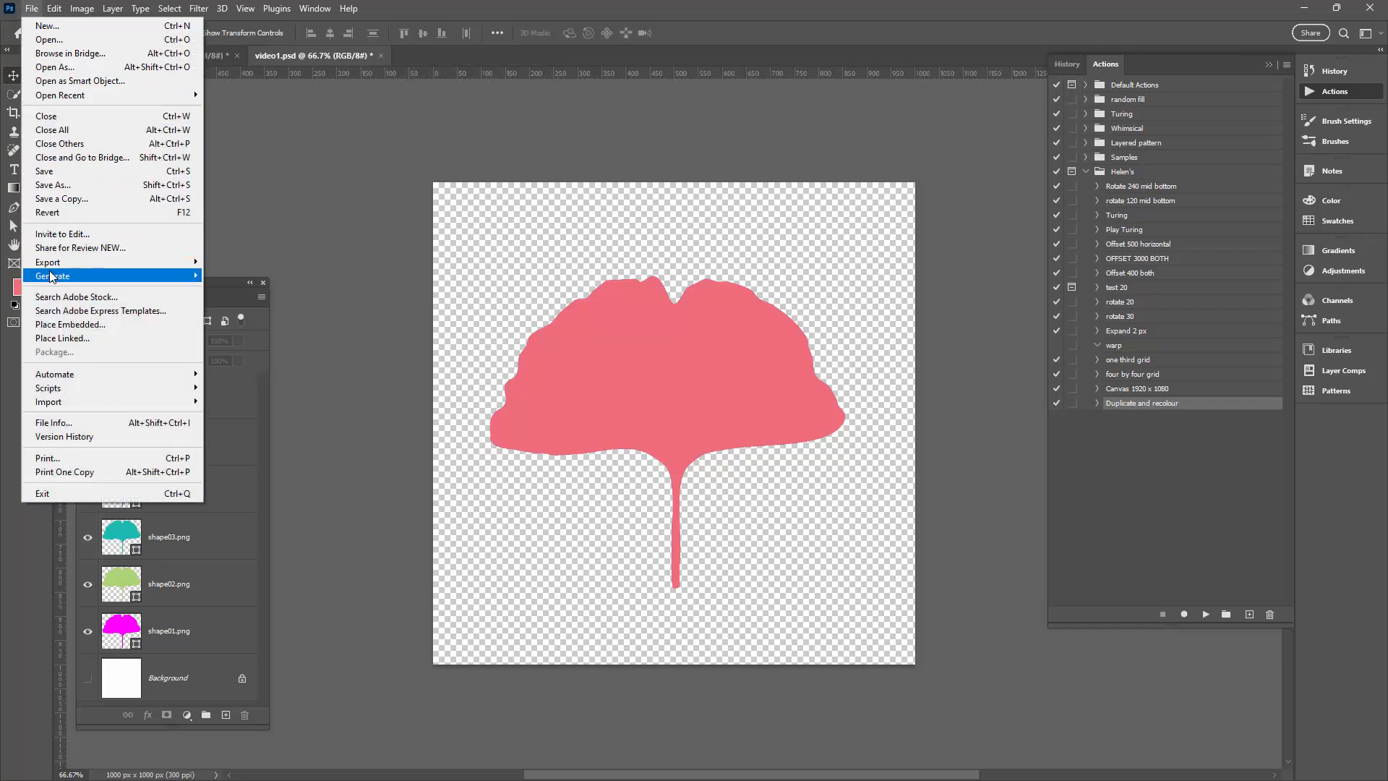
{"action": "mouse_move", "coordinate": [53, 276]}
{"action": "left_click", "coordinate": [219, 276]}
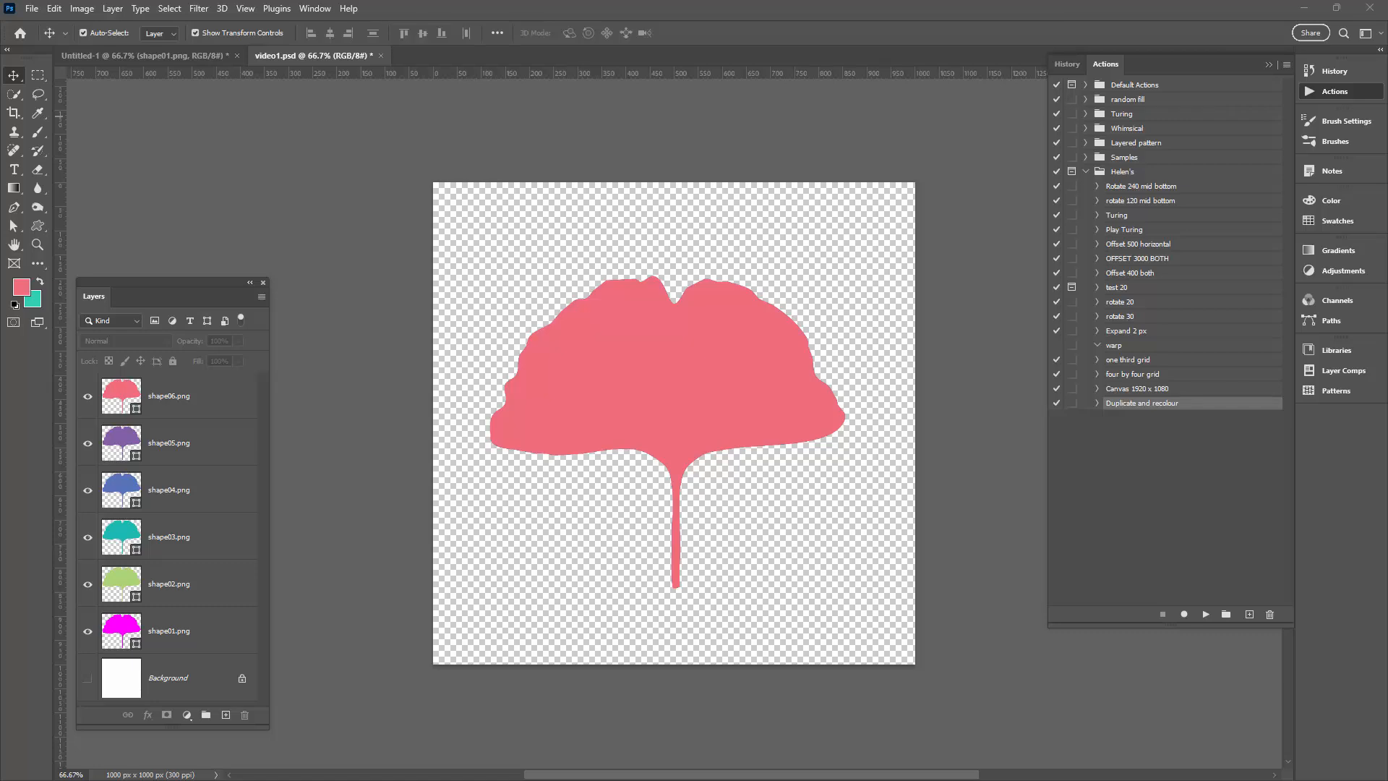
Switch to File Explorer, open the video1-assets folder inside video images, and preview the exported shape04.png
{"action": "left_click_drag", "start_coordinate": [1387, 138], "coordinate": [733, 237]}
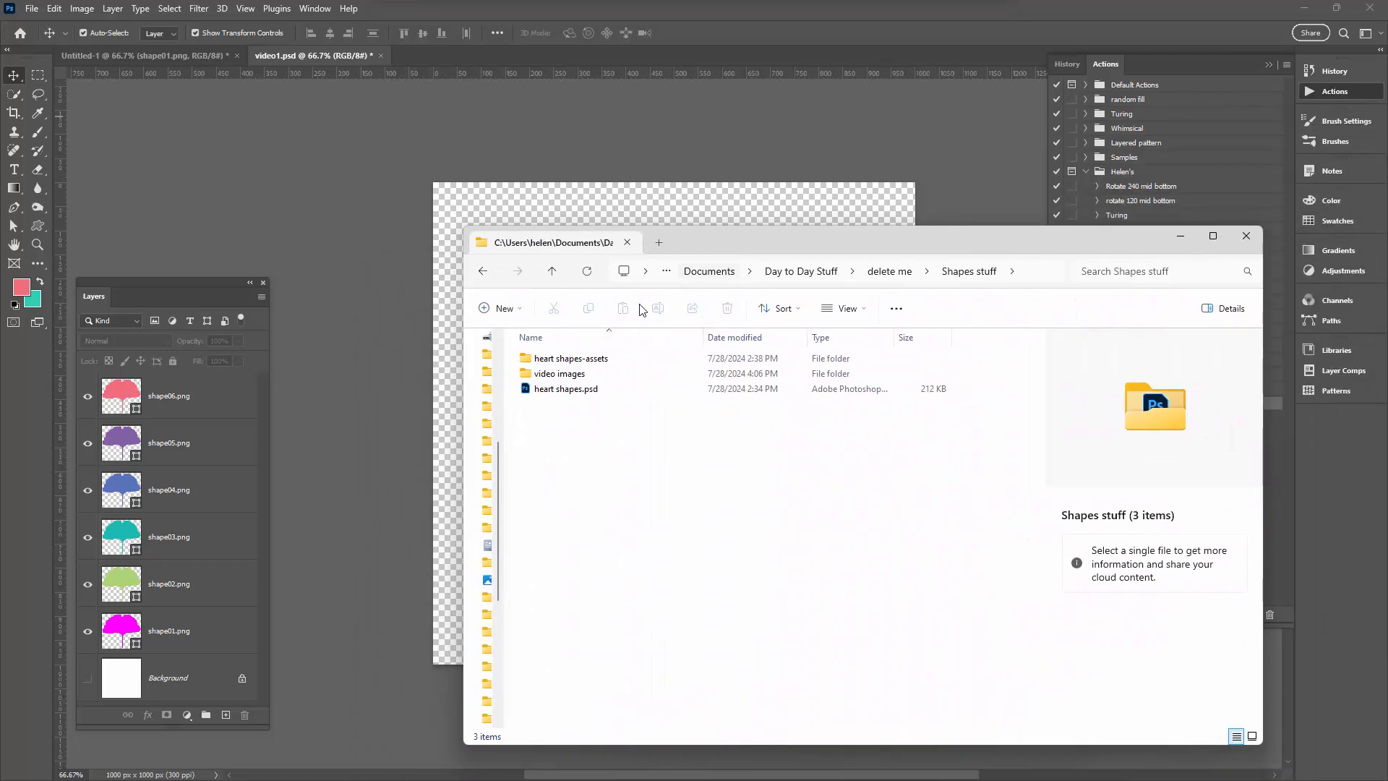
{"action": "double_click", "coordinate": [543, 373]}
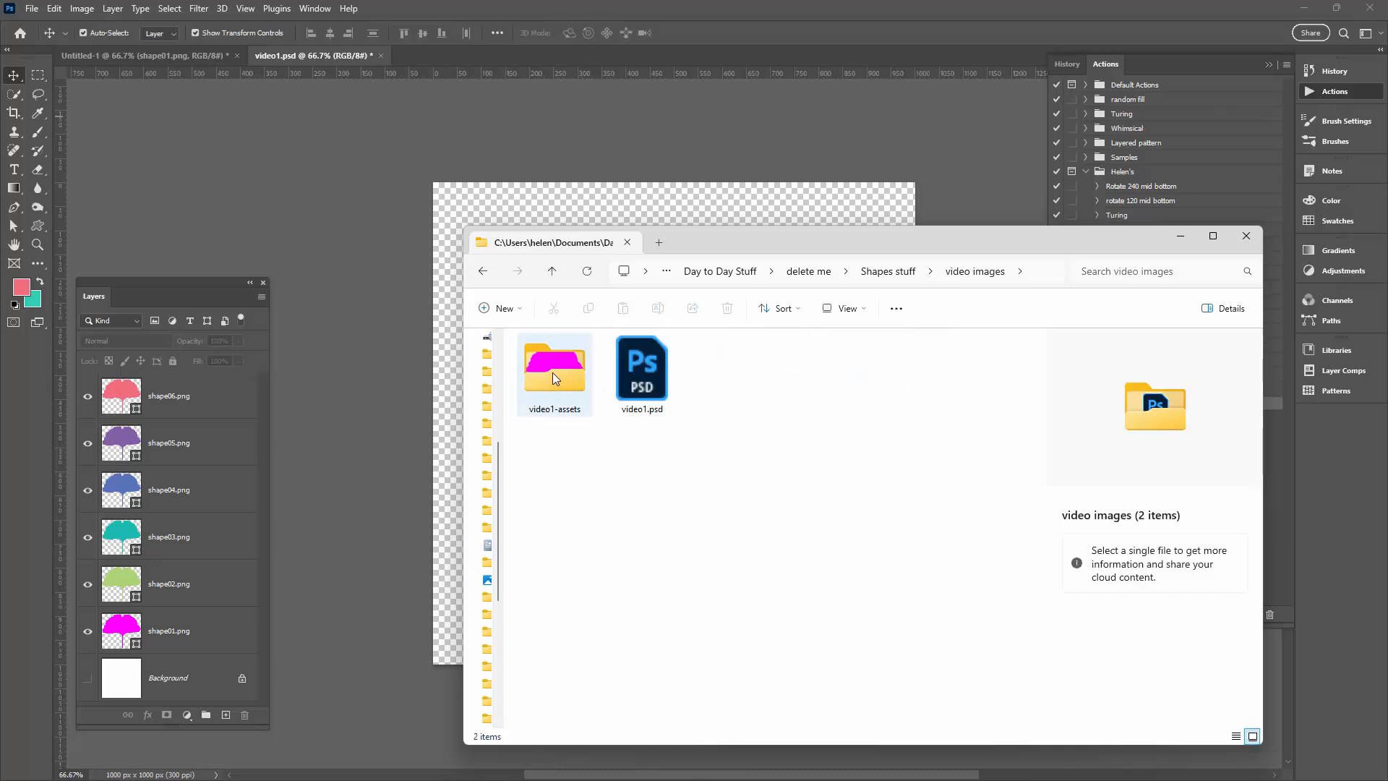
{"action": "double_click", "coordinate": [552, 372]}
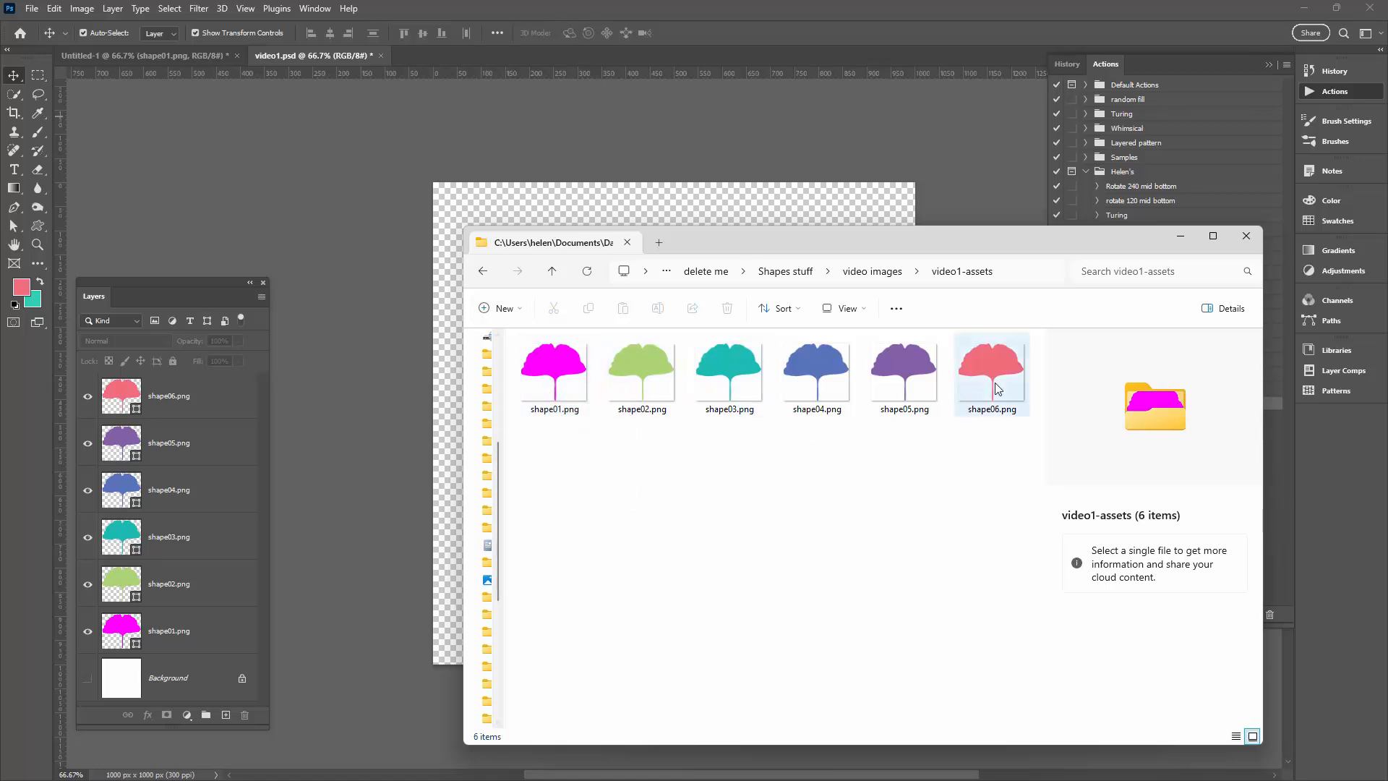
{"action": "left_click", "coordinate": [821, 370]}
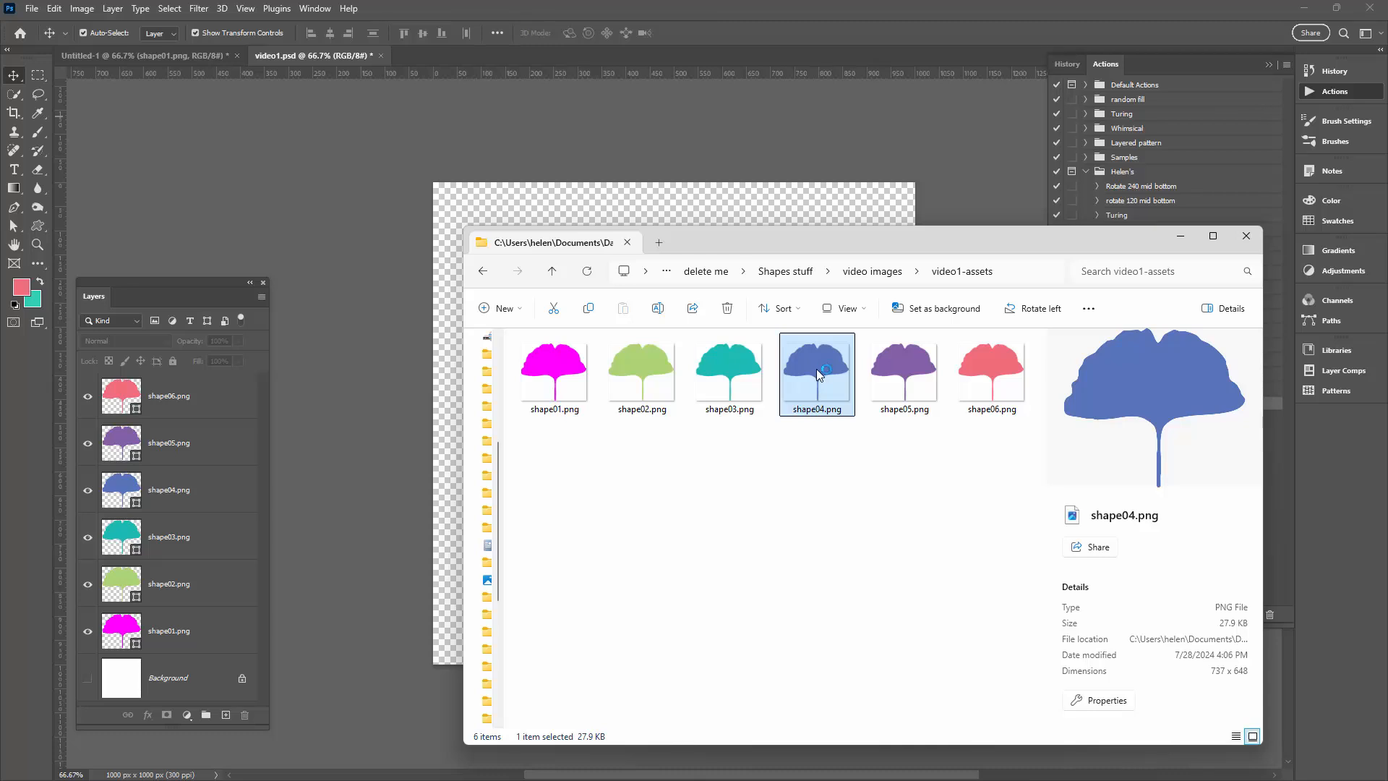
{"action": "double_click", "coordinate": [817, 369]}
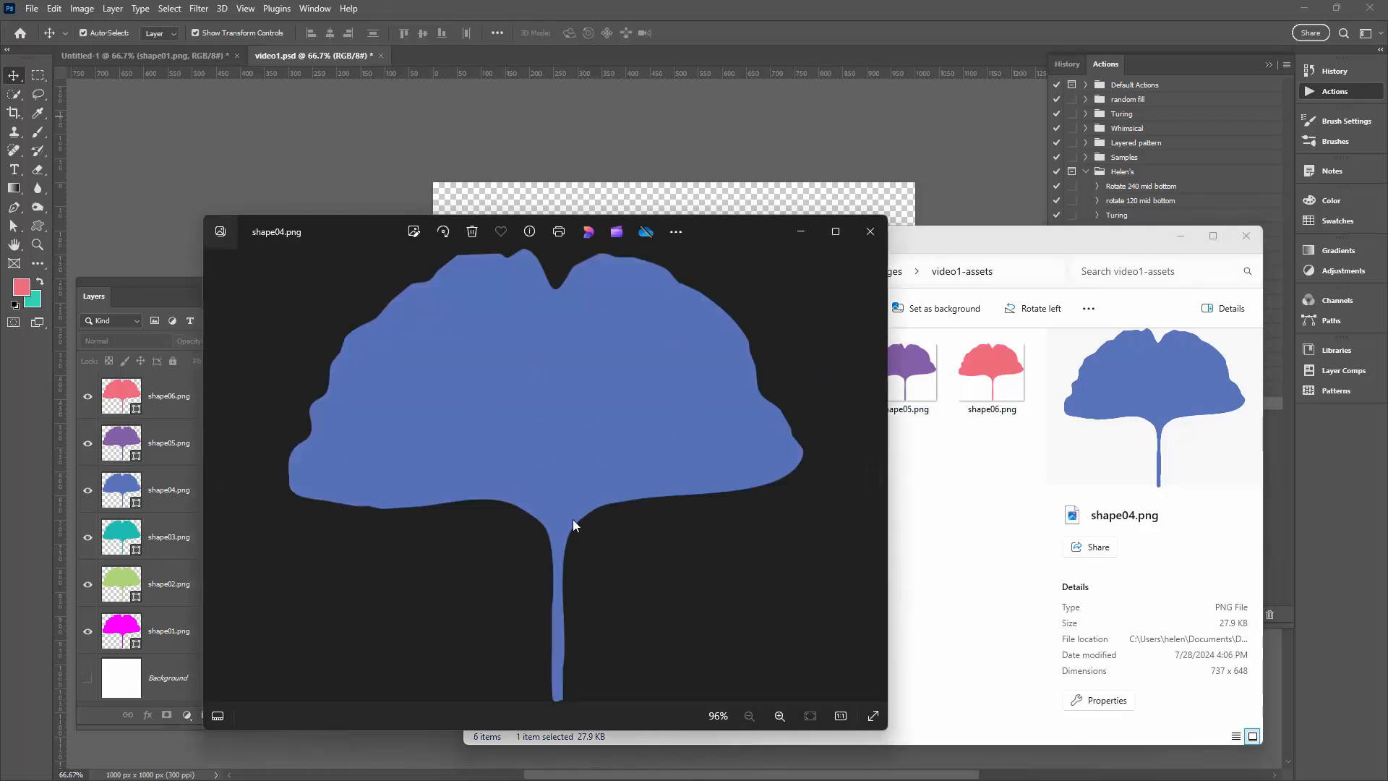
{"action": "left_click", "coordinate": [871, 231]}
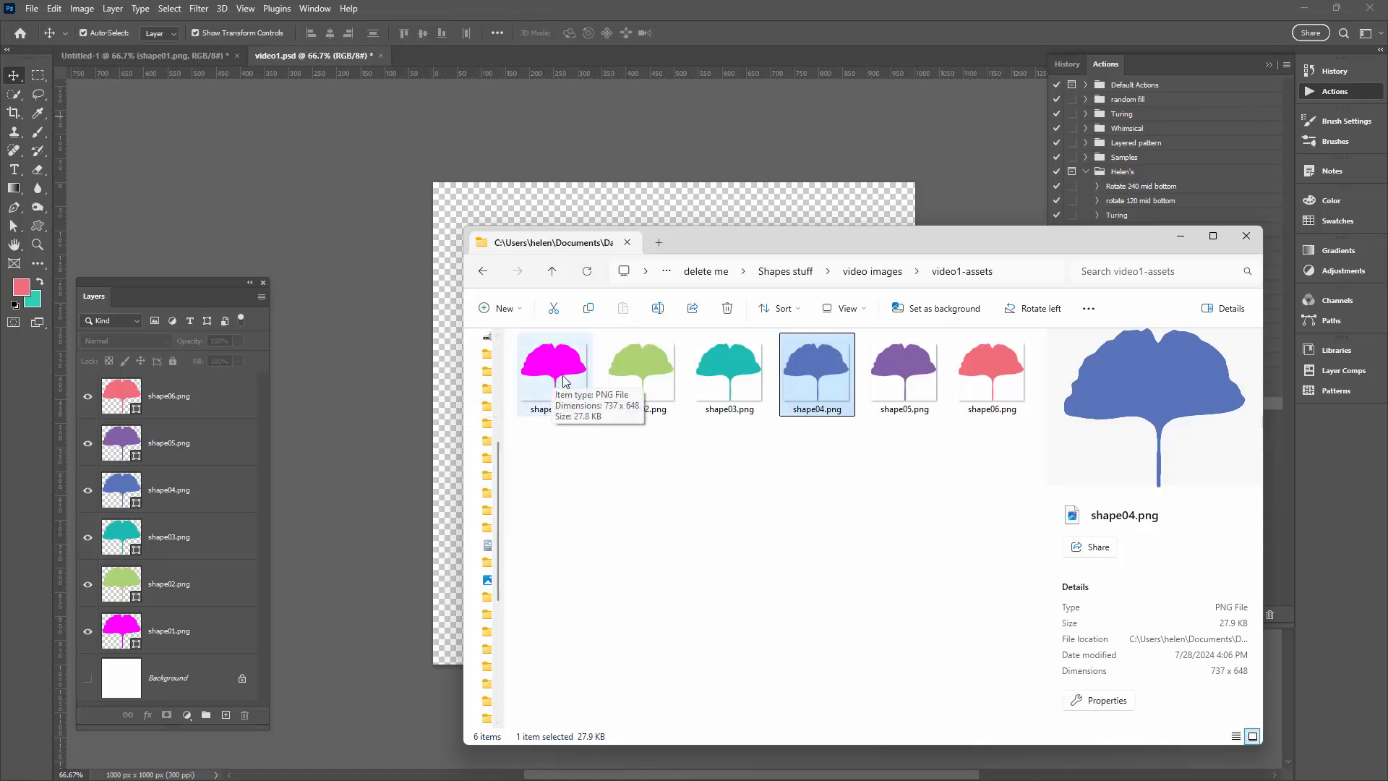
Check the video images folder, review the exported PNGs in video1-assets again, and close File Explorer
{"action": "left_click", "coordinate": [876, 271]}
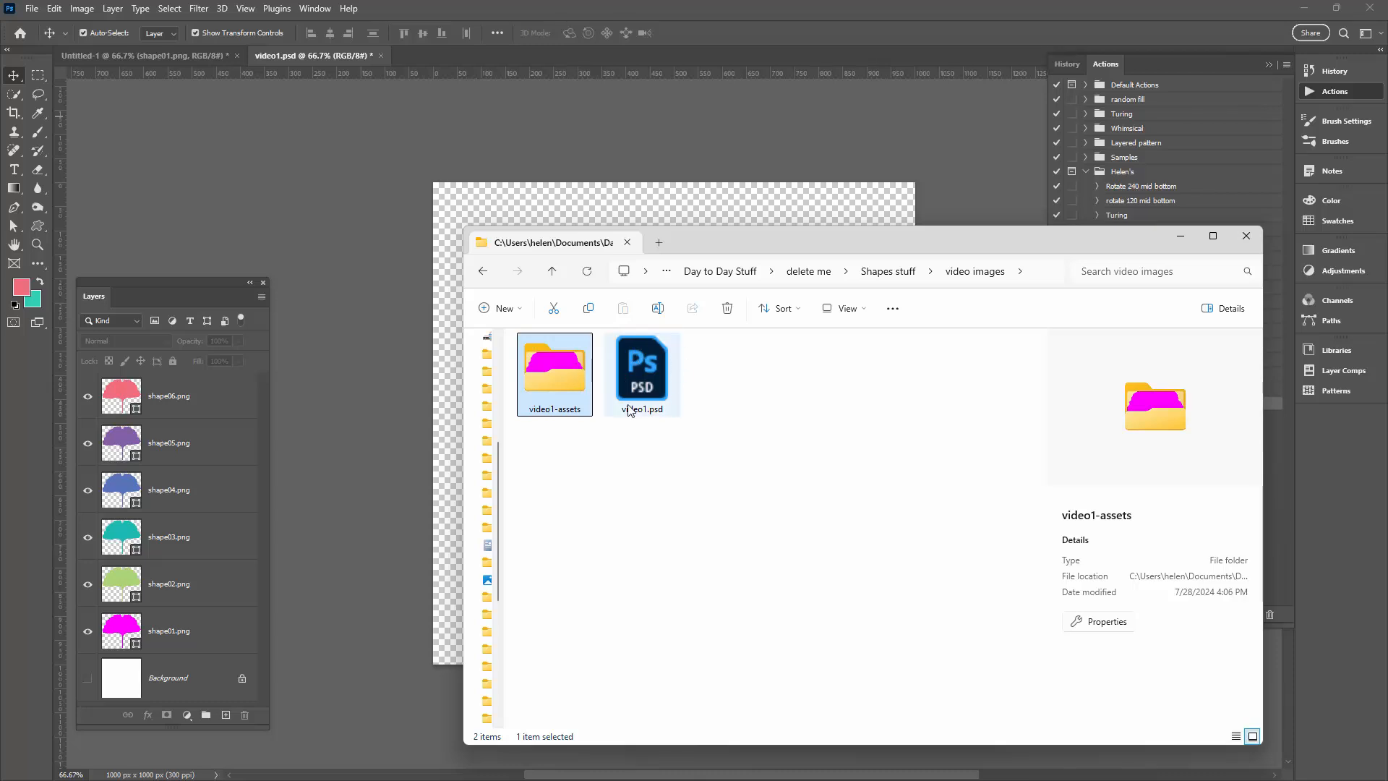
{"action": "double_click", "coordinate": [552, 369]}
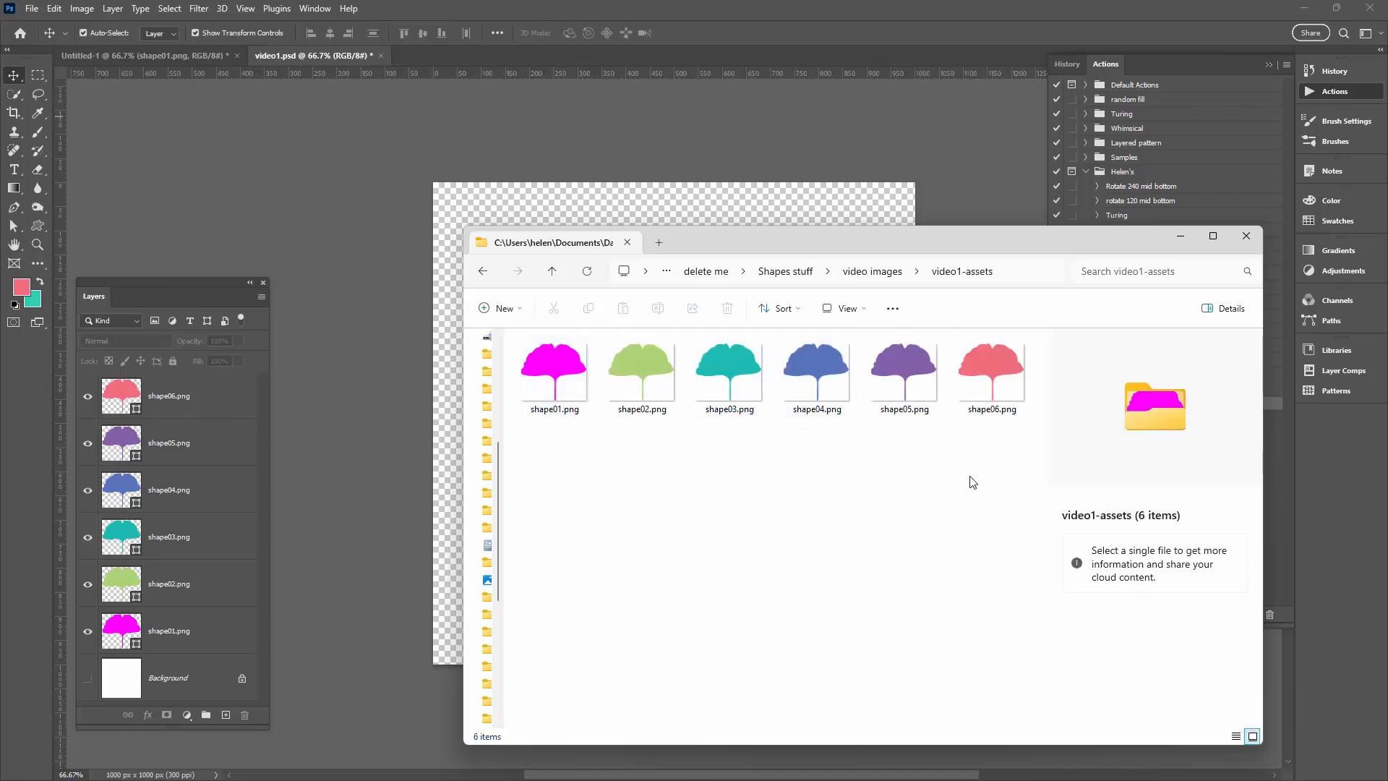
{"action": "left_click", "coordinate": [1246, 239]}
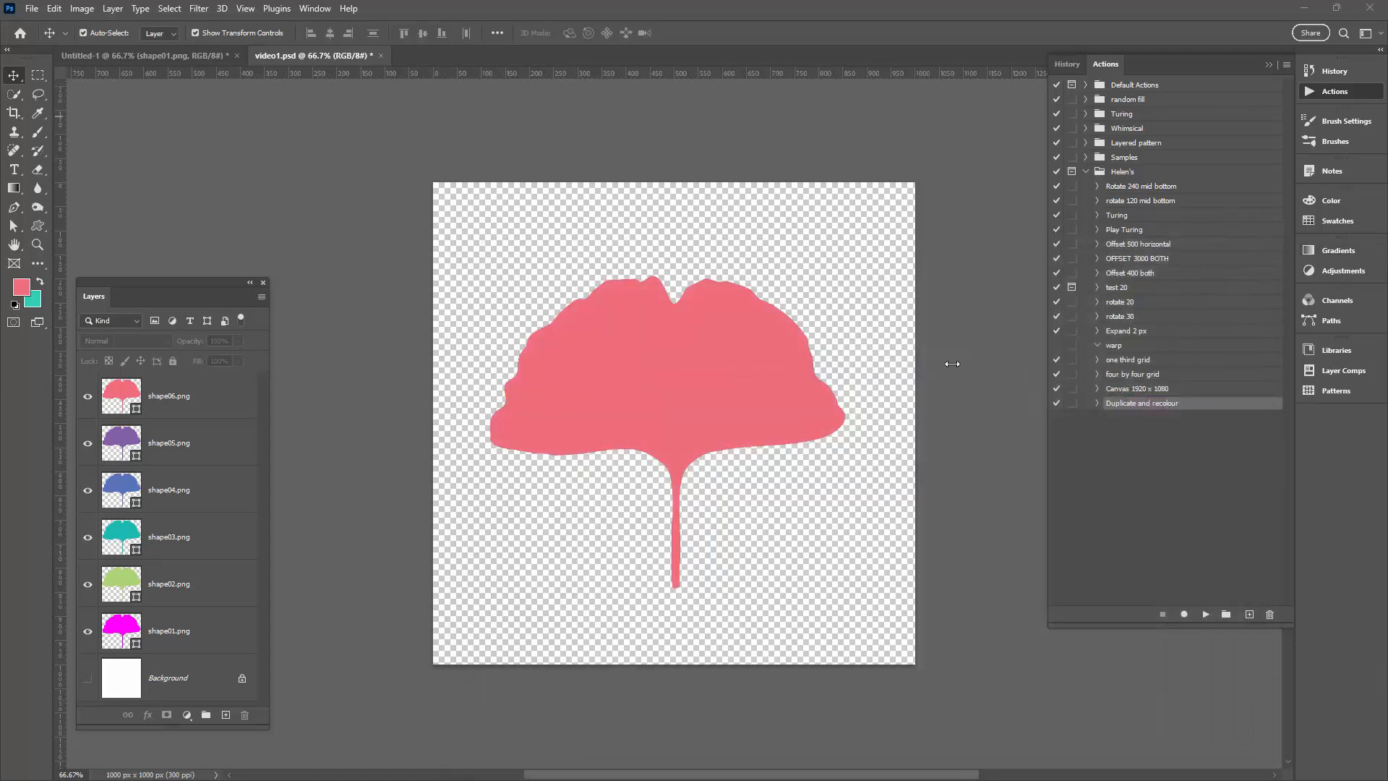